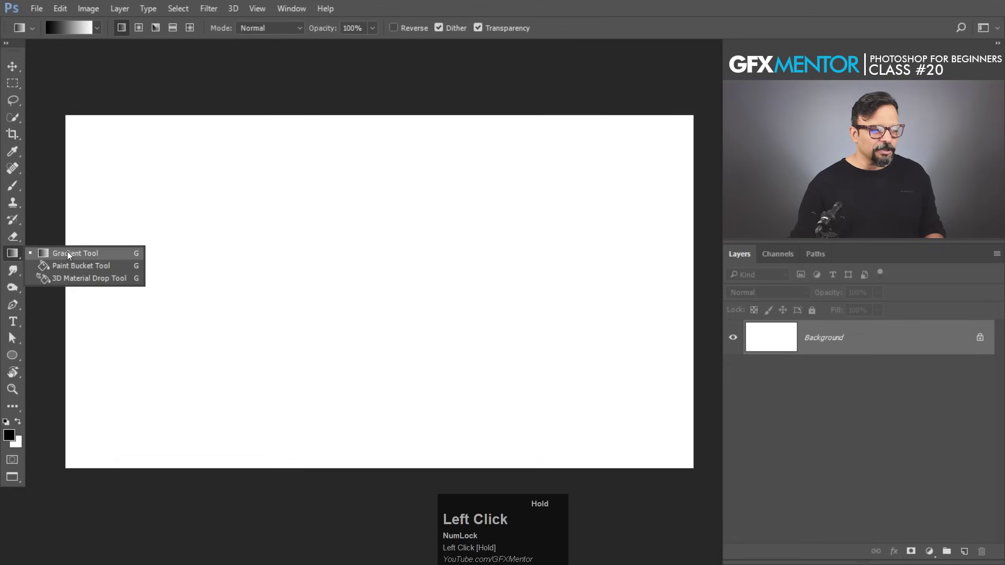
Step: Fill the Background layer with a diagonal black-to-white linear gradient using the Gradient tool, and look over the gradient presets
left_click_drag(89, 252, 89, 251)
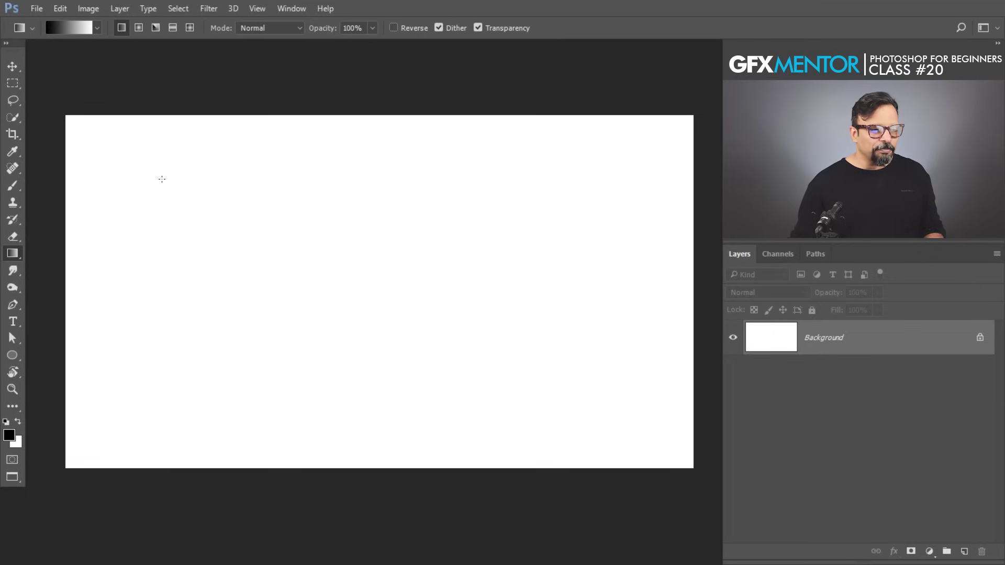
left_click_drag(161, 179, 583, 368)
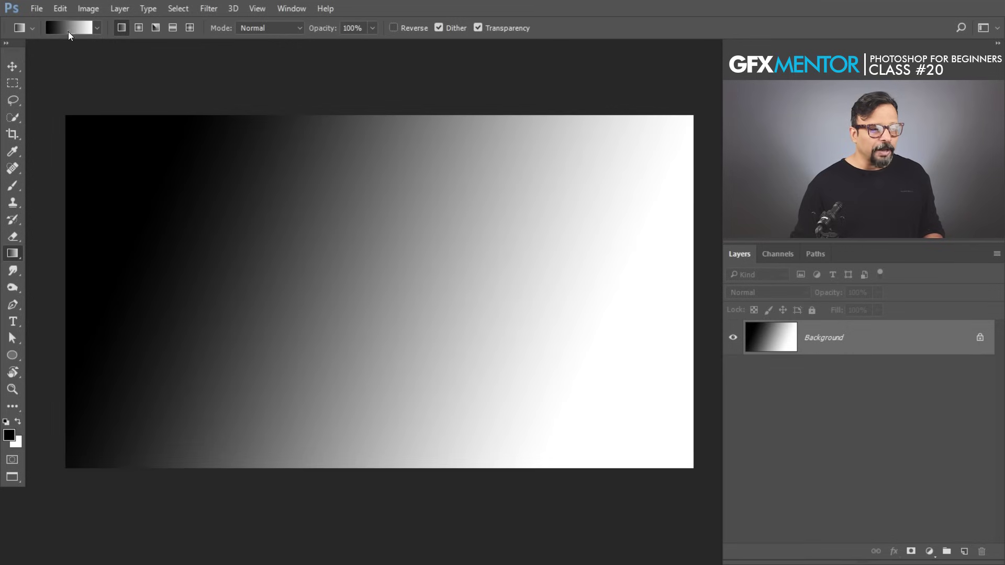
left_click(97, 31)
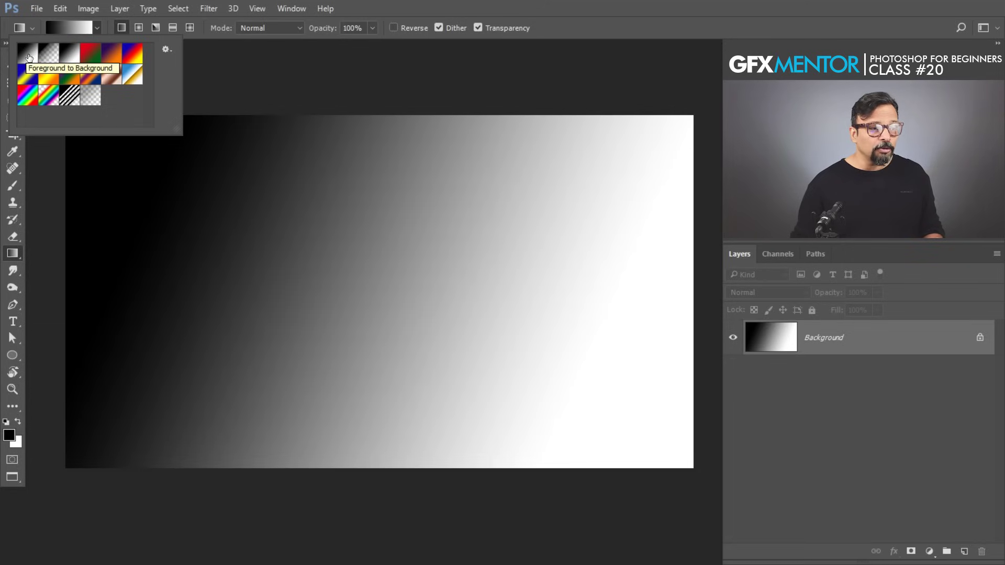
left_click(96, 26)
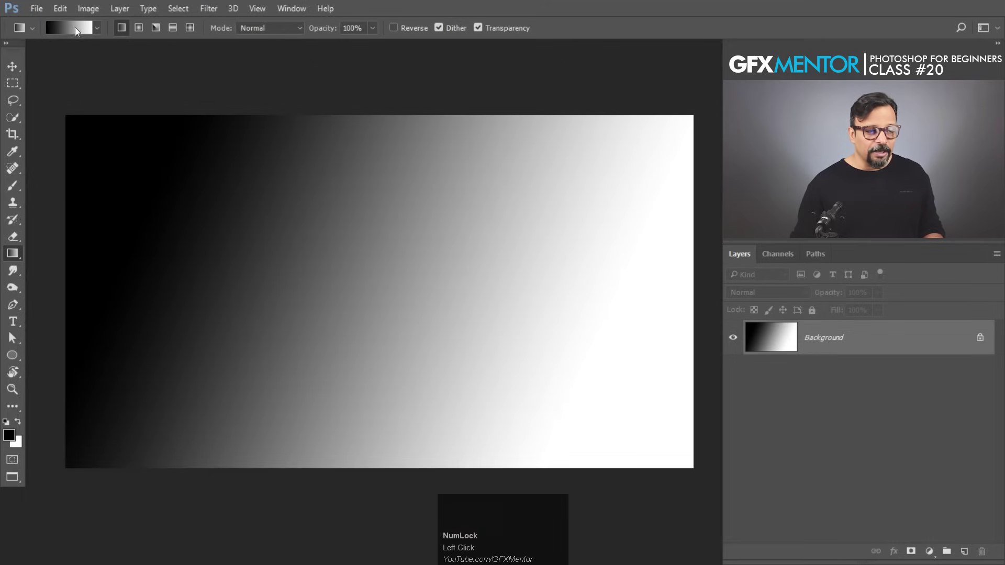
Step: Set the foreground colour to a light yellow
left_click(10, 435)
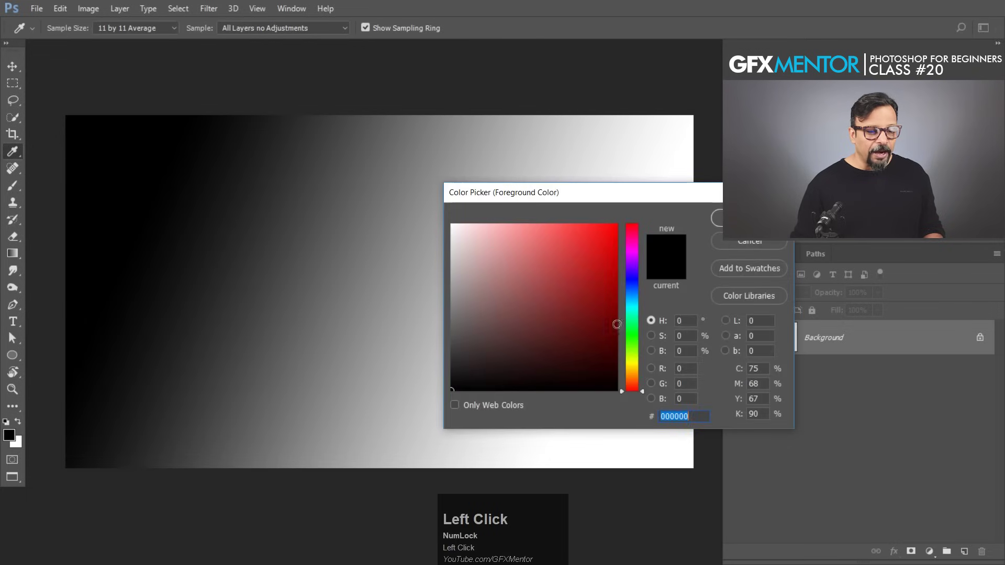
left_click(633, 364)
left_click(608, 238)
left_click_drag(547, 231, 542, 229)
left_click(744, 218)
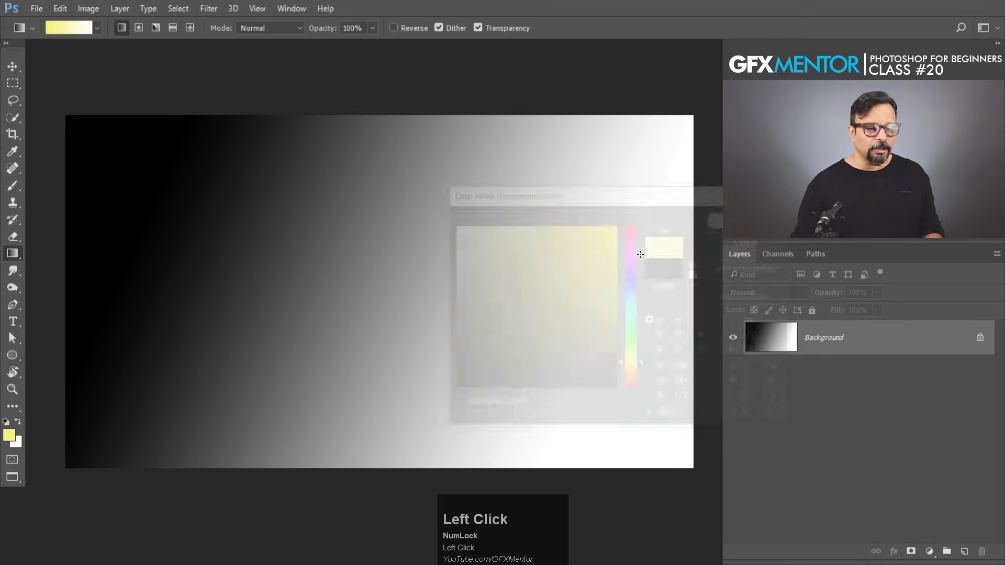
Step: Set the background colour to orange f38f0d and fill the canvas with a corner-to-corner linear gradient from yellow to orange
left_click(17, 444)
left_click_drag(633, 348, 633, 376)
left_click(609, 249)
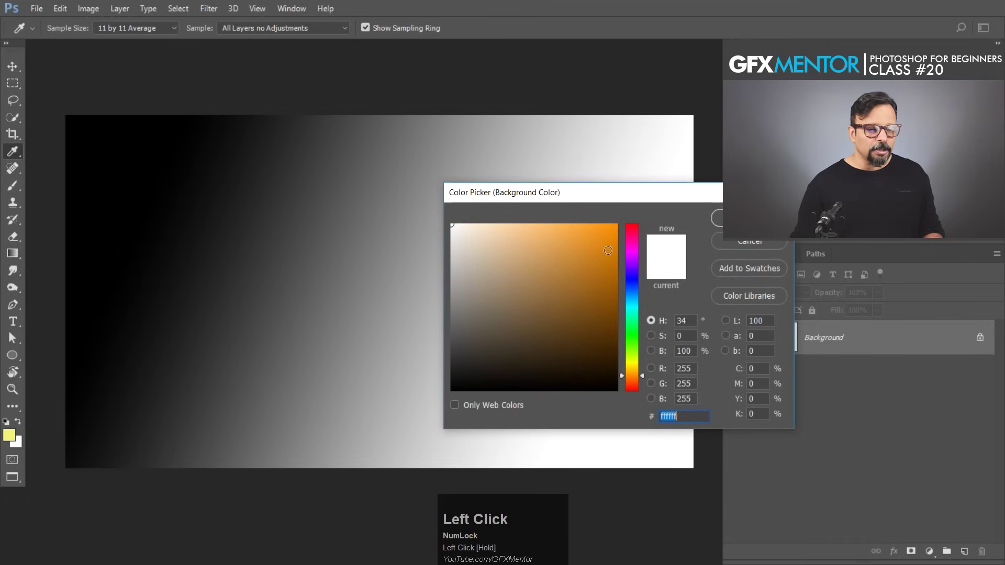
left_click(743, 218)
key("g")
left_click_drag(88, 129, 683, 453)
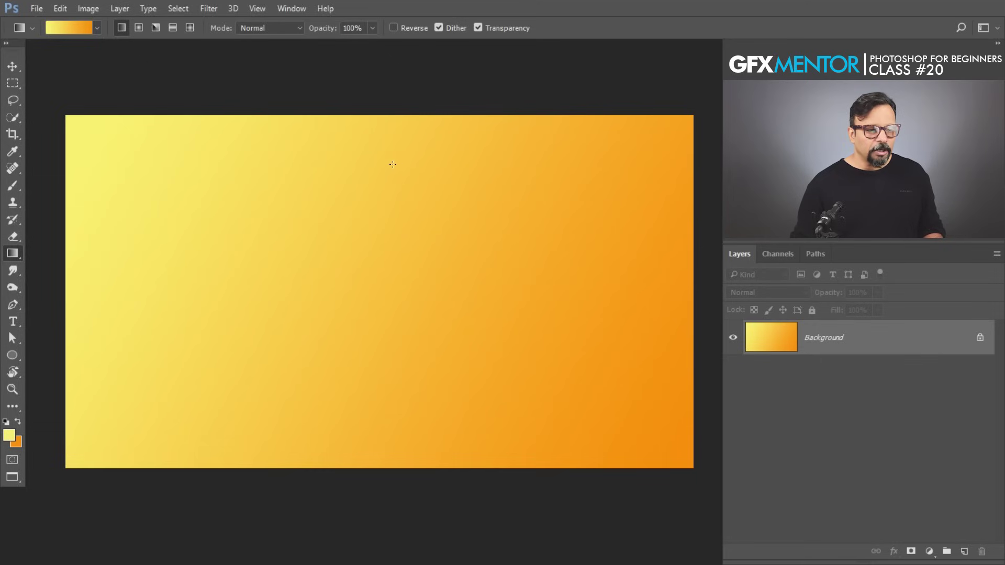
Step: Redraw the linear gradient in other directions: top to bottom, right to left, and short pulls toward the canvas's upper-left corner
left_click(373, 163)
left_click_drag(374, 163, 372, 406)
left_click_drag(559, 265, 287, 264)
left_click_drag(215, 202, 204, 157)
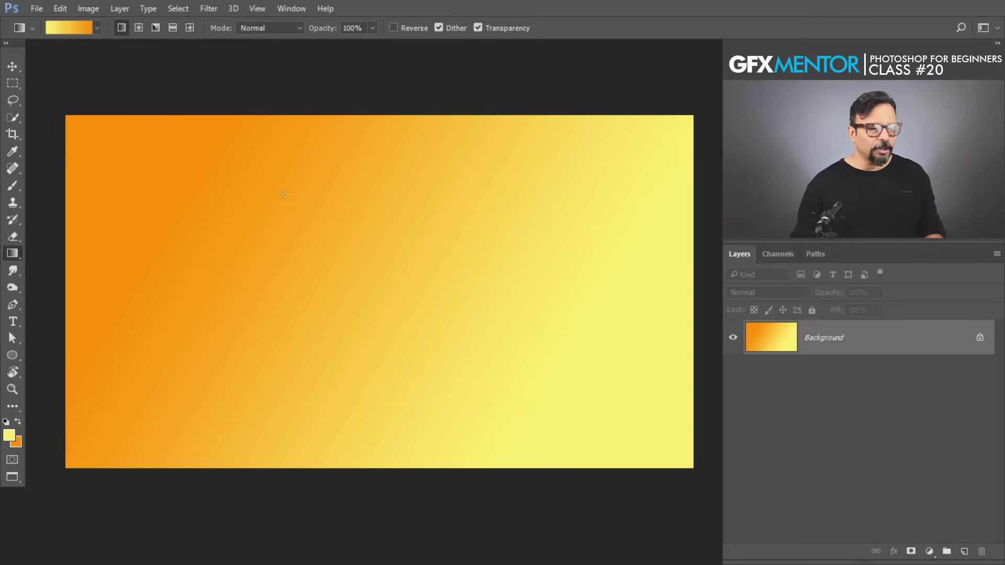
left_click_drag(310, 227, 195, 172)
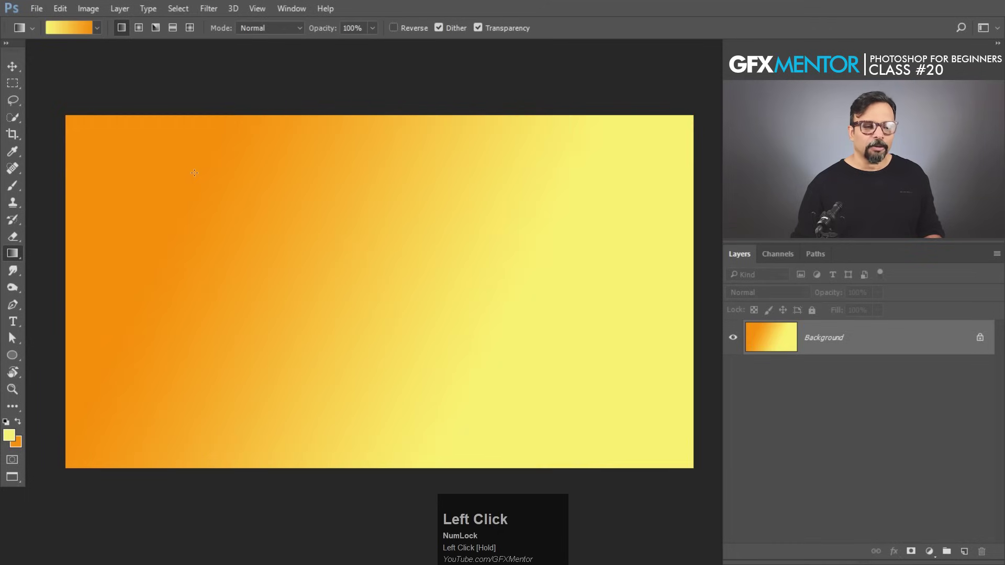
Step: Switch to the radial gradient style and fill the canvas with a gradient running from its centre toward the lower-right corner
left_click(139, 27)
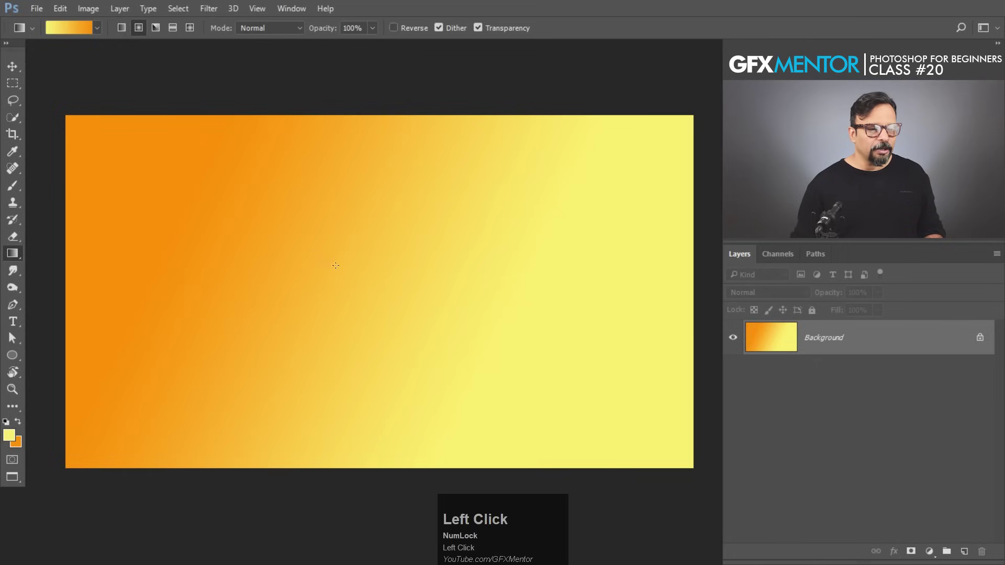
left_click_drag(383, 278, 632, 418)
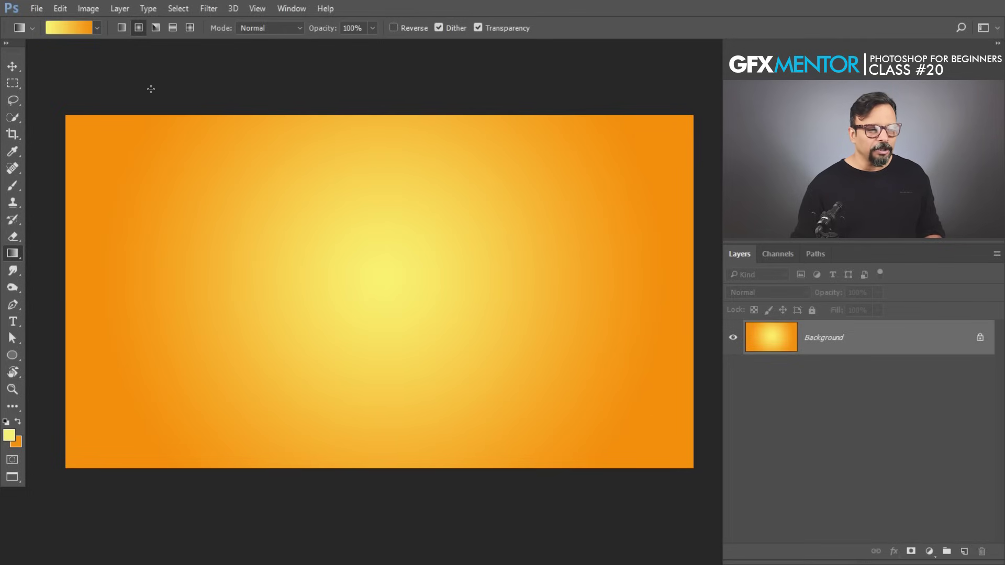
Step: Set the background colour to dark orange a64803 and redraw the large radial gradient from the centre of the canvas
left_click(19, 444)
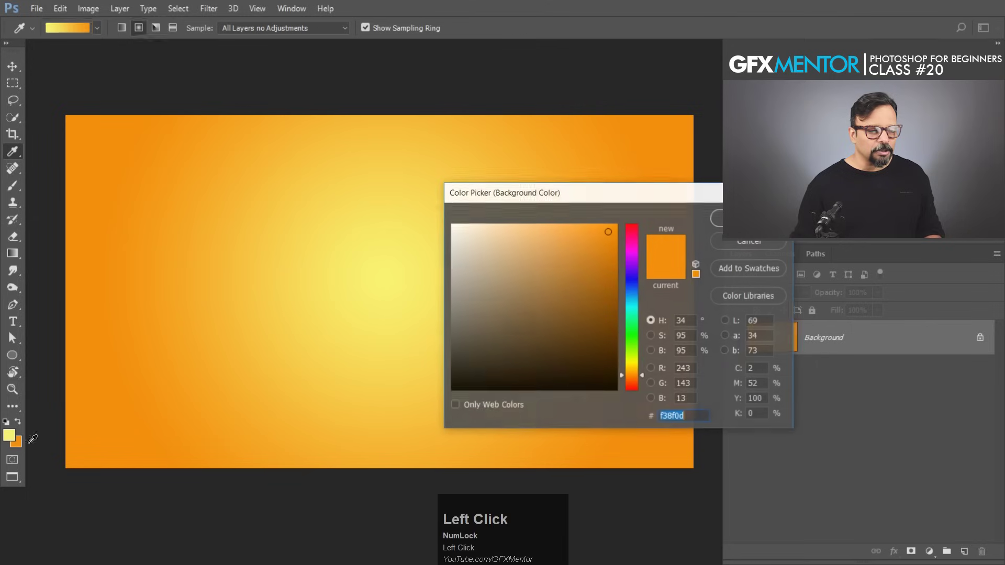
left_click_drag(605, 276, 615, 281)
left_click(638, 378)
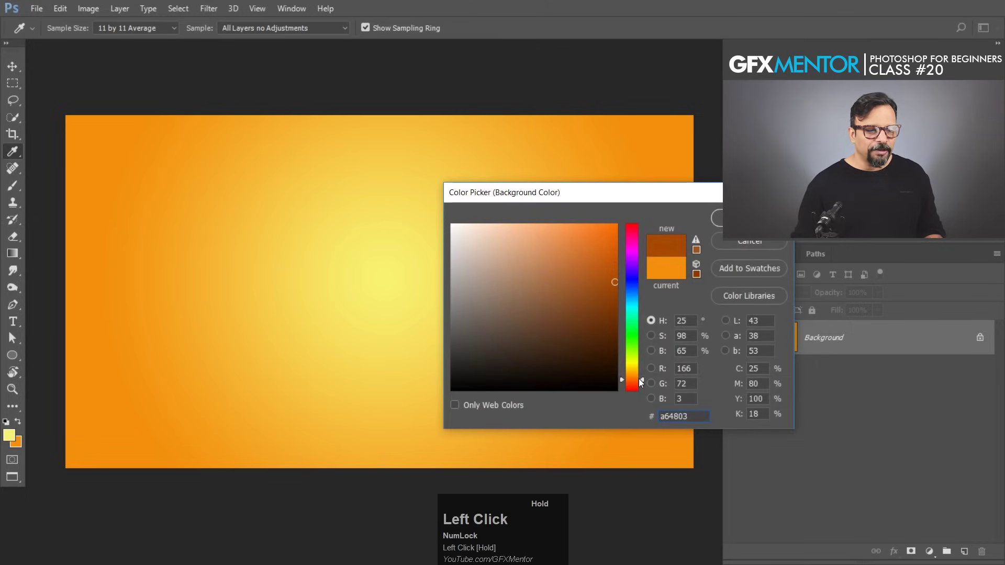
left_click(717, 218)
left_click_drag(389, 270, 634, 403)
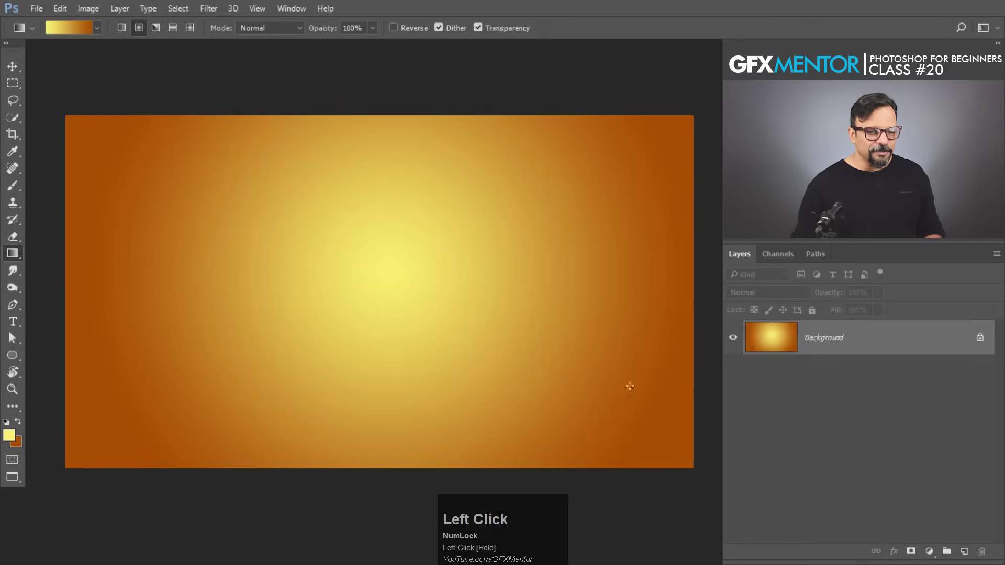
Step: Redraw the radial gradient with shorter lengths and different centres, ending with a small glow mid-canvas in the radial style
left_click_drag(383, 273, 573, 384)
left_click_drag(374, 266, 426, 296)
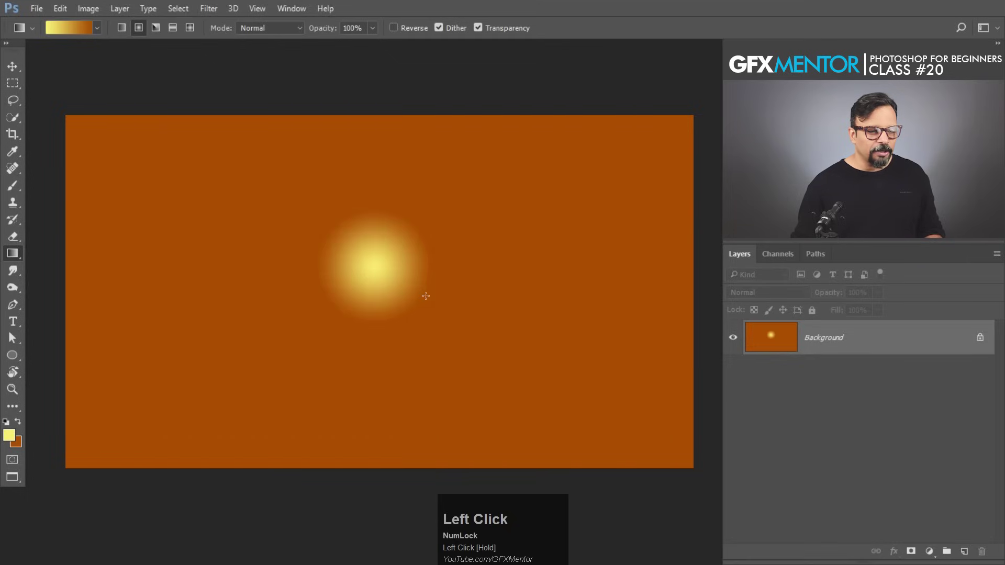
left_click_drag(314, 234, 362, 269)
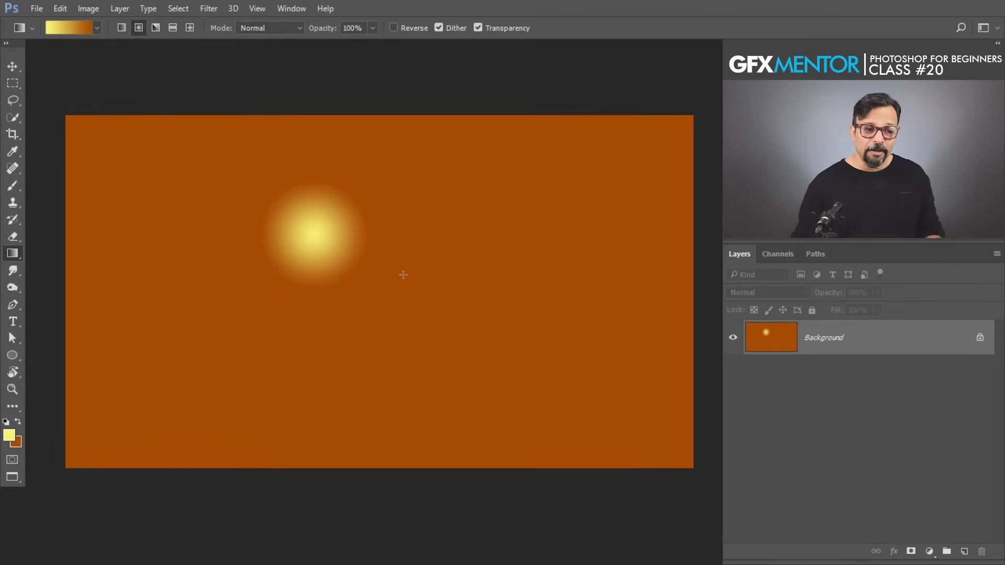
left_click_drag(387, 275, 442, 306)
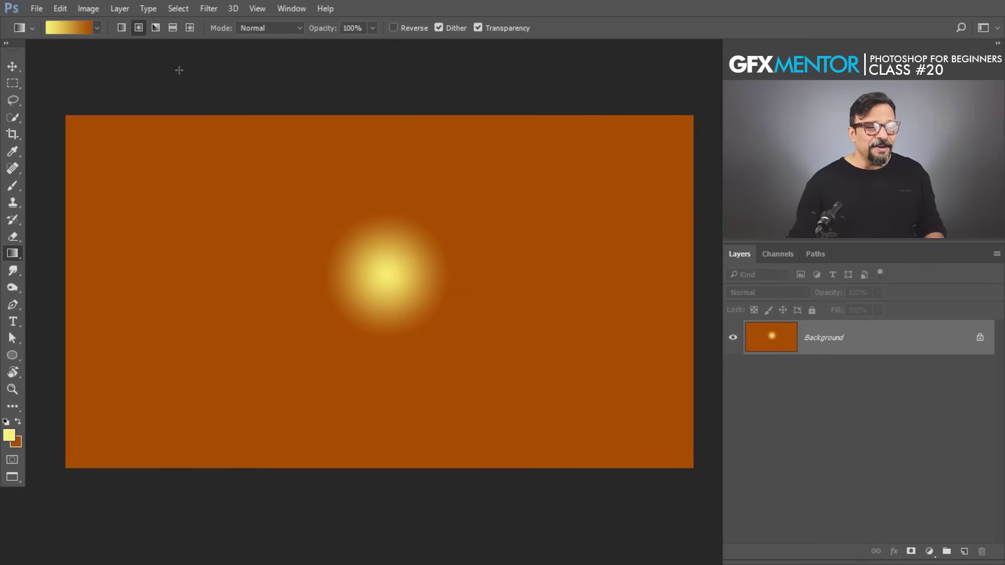
left_click(121, 28)
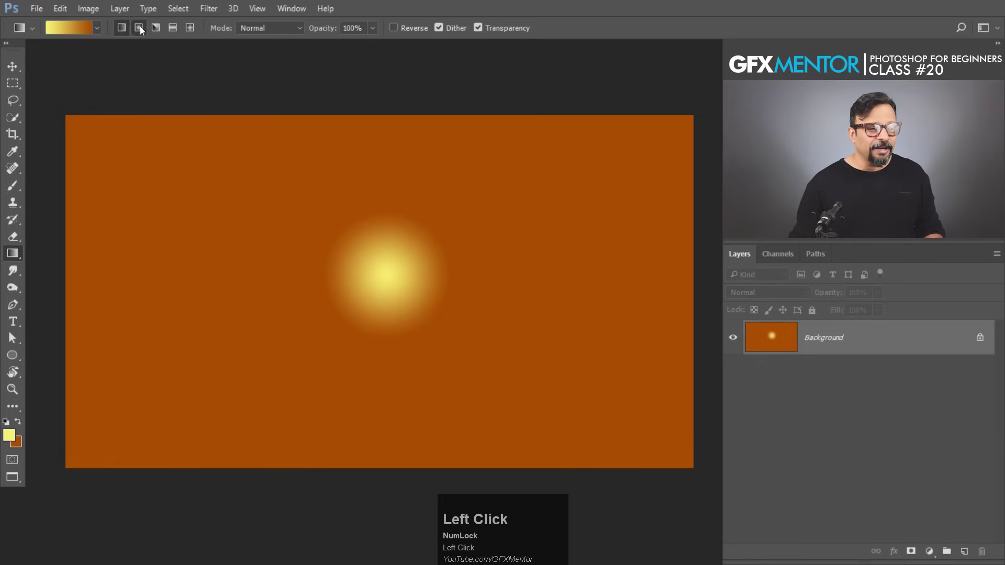
left_click(139, 27)
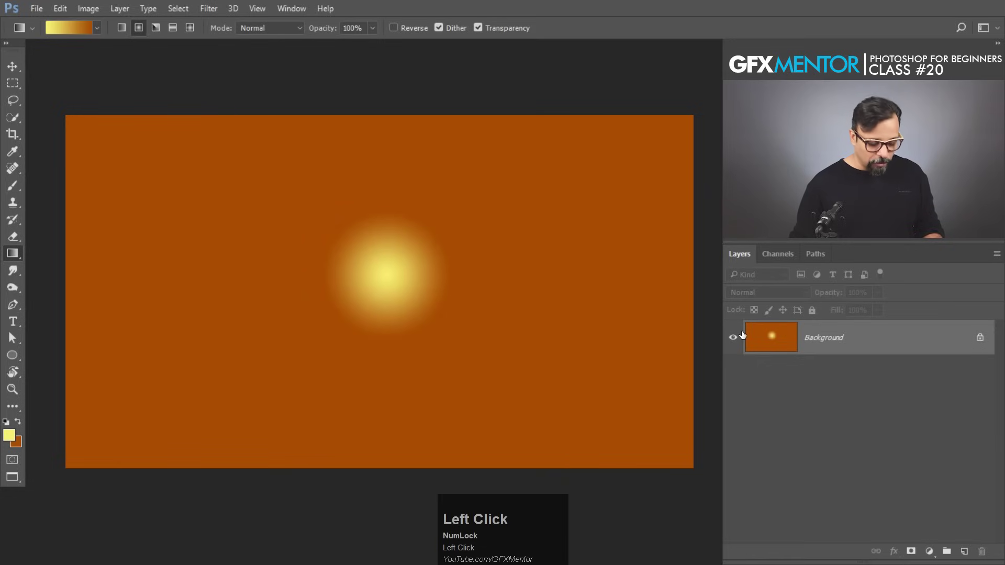
Step: Reset the foreground and background colours to black and white, and fill the Background layer with white
key("d")
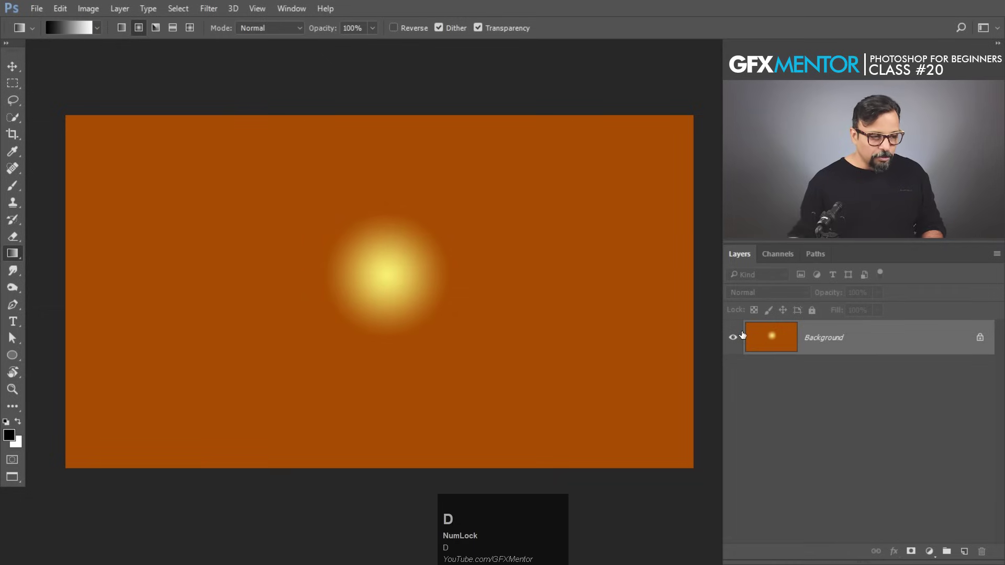
key("ctrl+BackSpace")
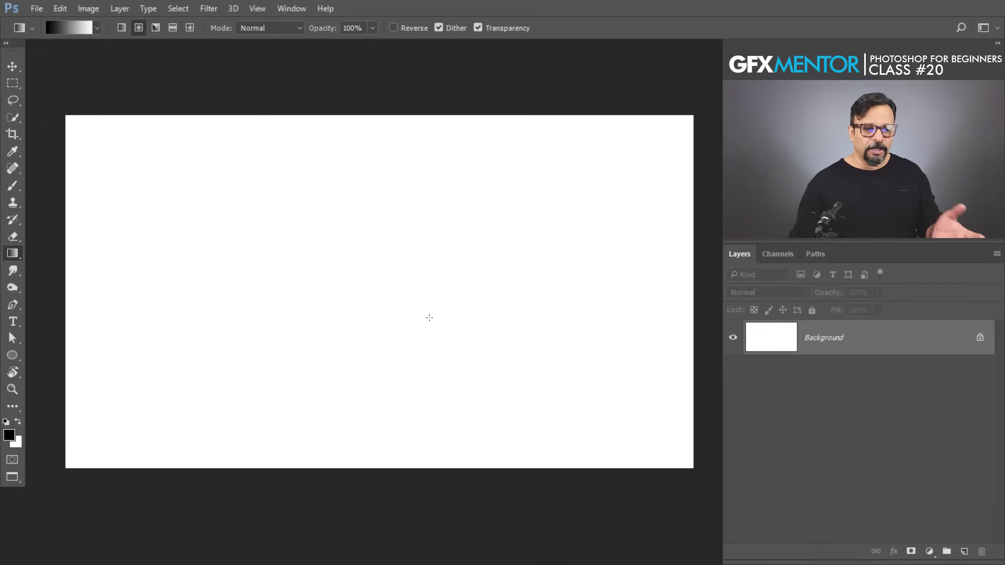
Step: Add a new empty layer and make a circular selection in the middle of the canvas with the Elliptical Marquee tool
left_click(964, 551)
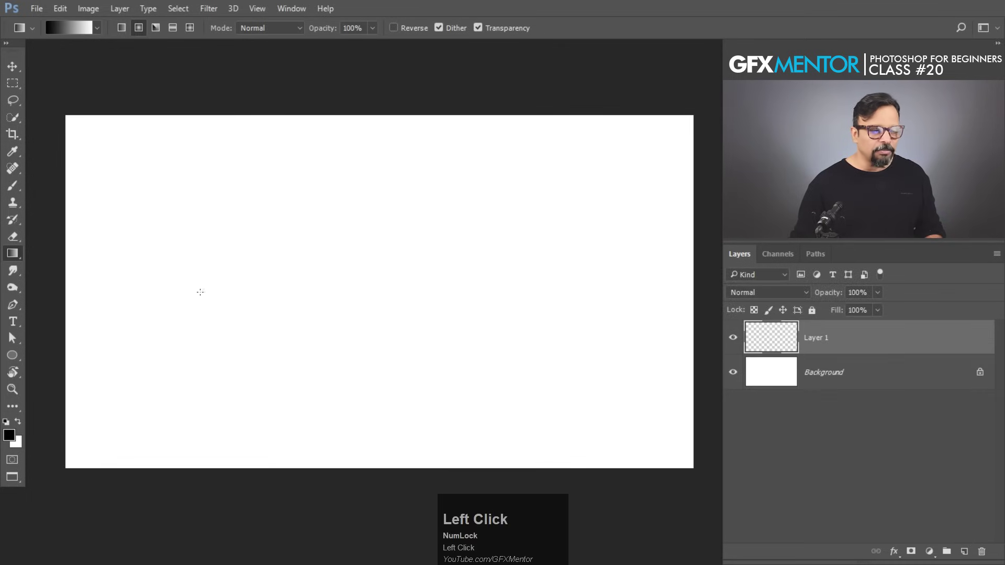
left_click_drag(13, 82, 63, 94)
left_click_drag(273, 180, 477, 390)
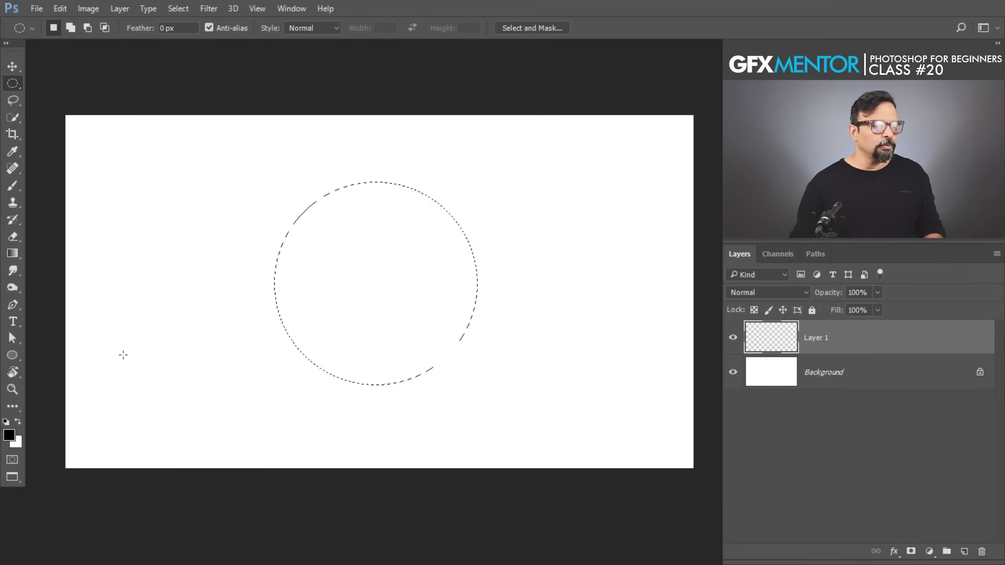
Step: Set the foreground colour to light cyan 87feff and the background colour to medium blue 285792
left_click(9, 435)
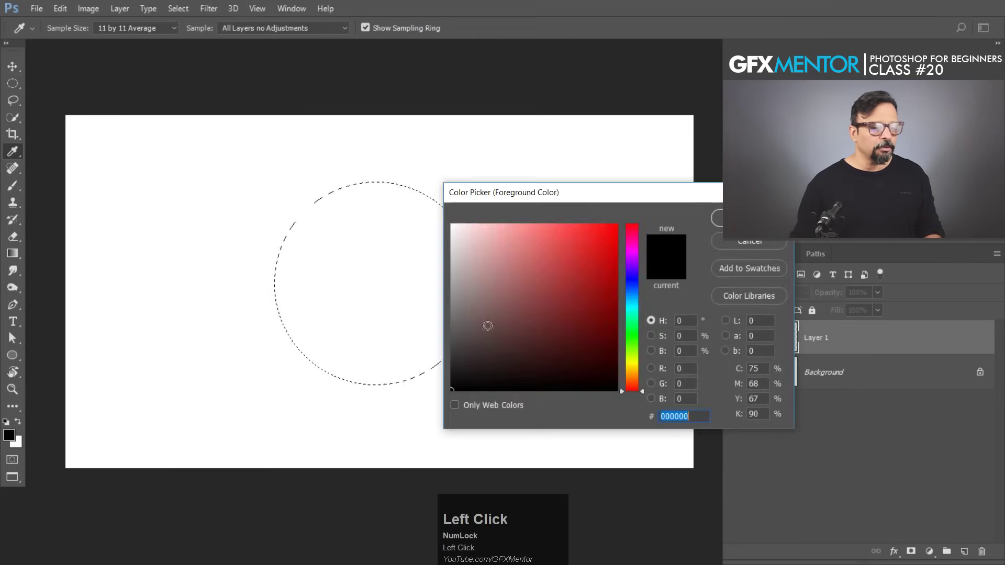
left_click(632, 307)
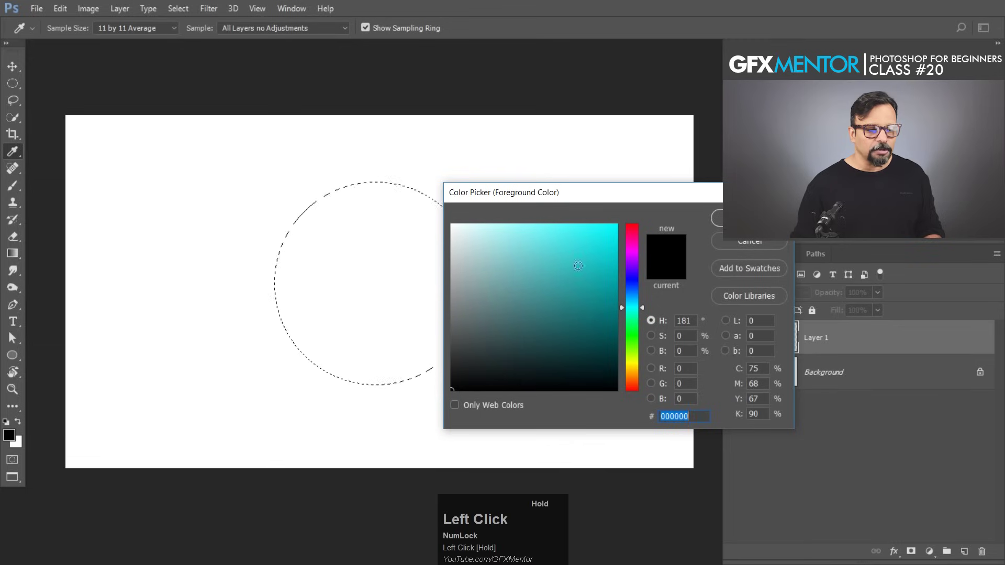
left_click(529, 224)
left_click(717, 217)
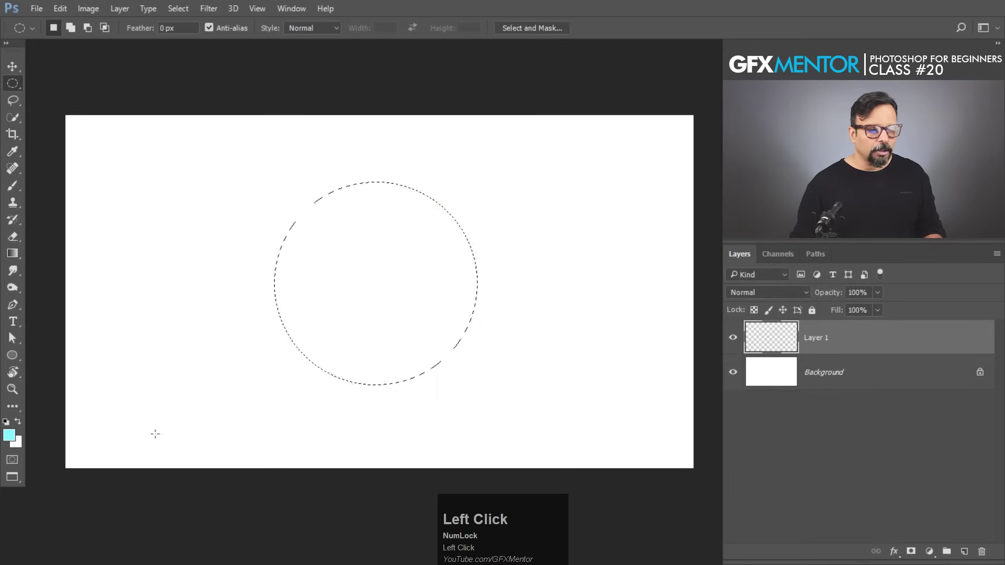
left_click(17, 442)
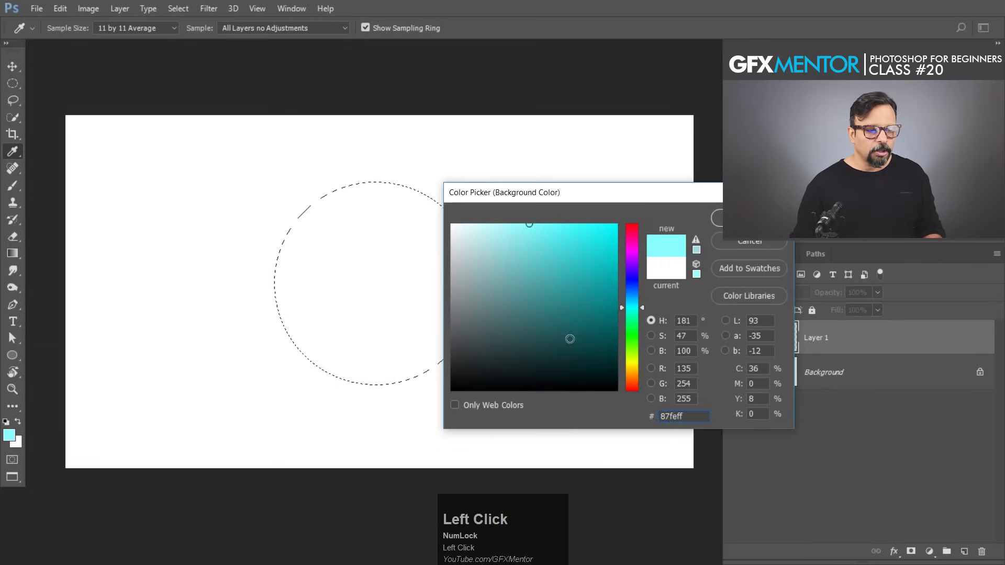
left_click_drag(632, 303, 633, 292)
left_click(572, 295)
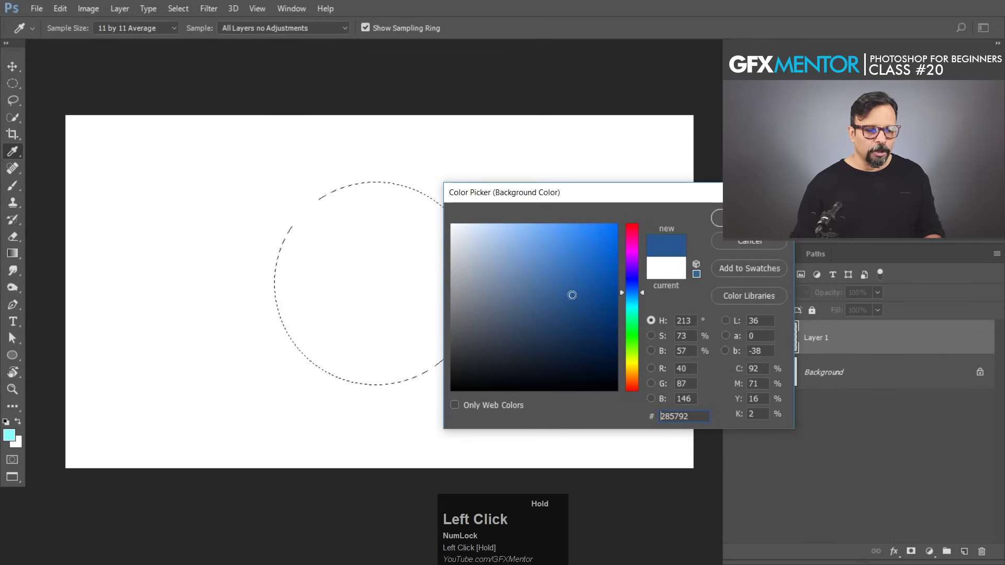
left_click(749, 217)
Step: Fill the circular selection with a radial gradient whose highlight sits off-centre toward the upper left, replacing a centred attempt
left_click(12, 254)
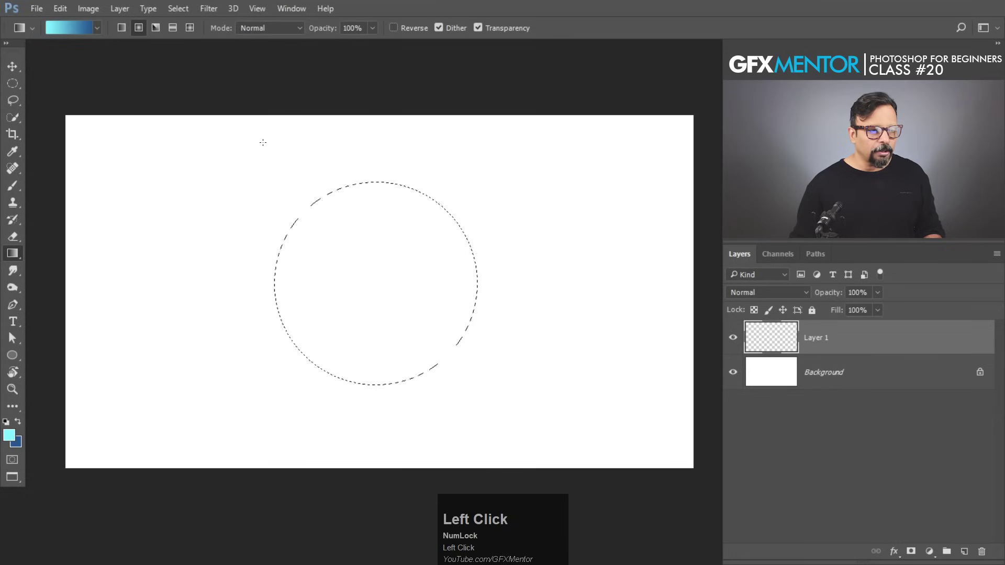
left_click_drag(378, 280, 444, 349)
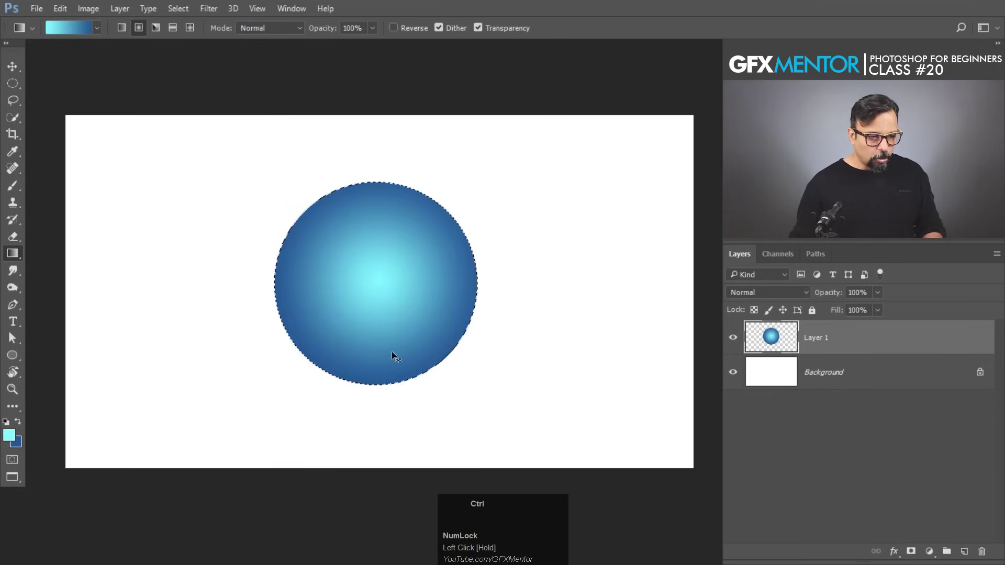
key("ctrl+z")
left_click(343, 231)
left_click_drag(343, 231, 441, 361)
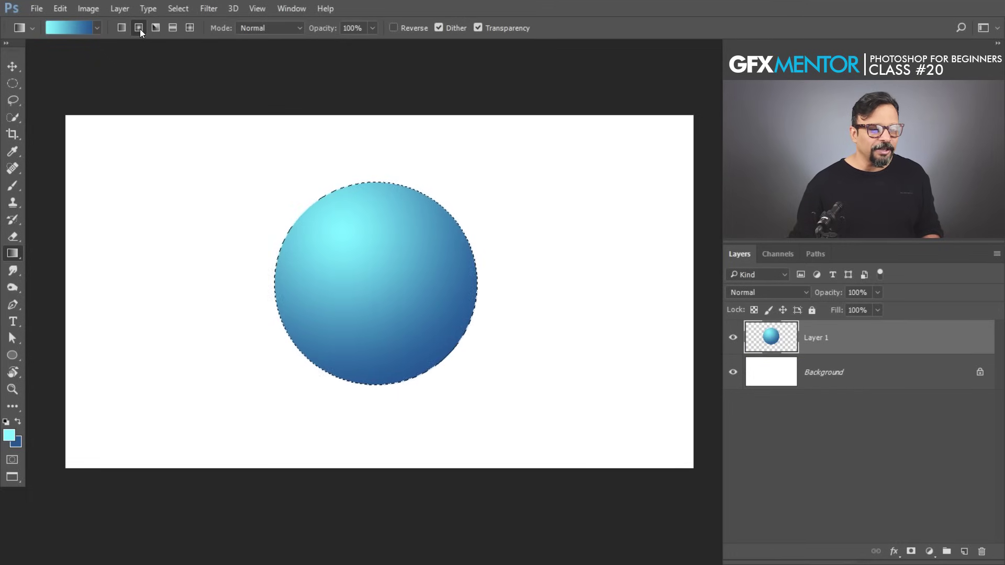
Step: Switch to the angle gradient style and fill the circular selection with it, from near the centre toward the lower-right edge
left_click(156, 28)
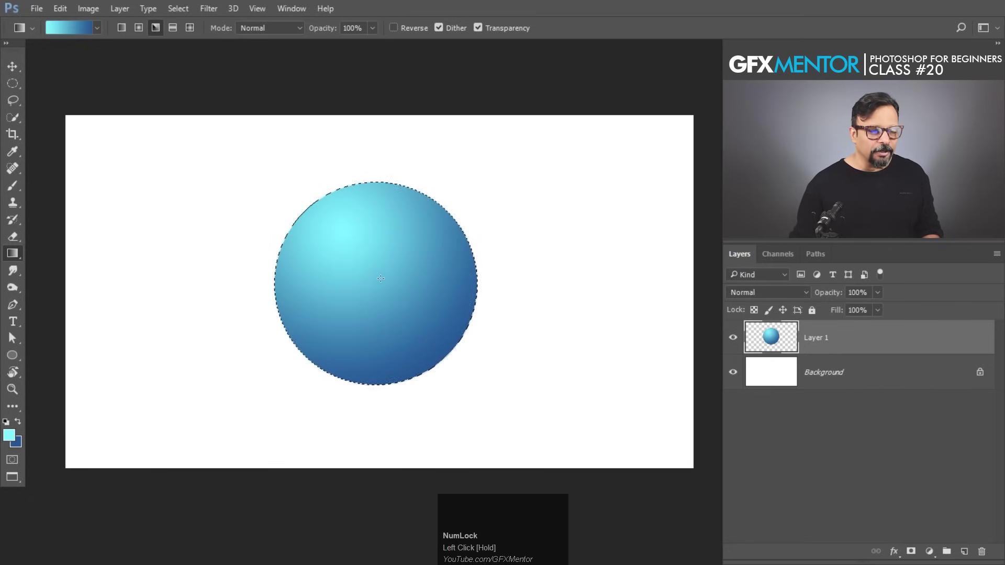
left_click_drag(383, 293, 443, 360)
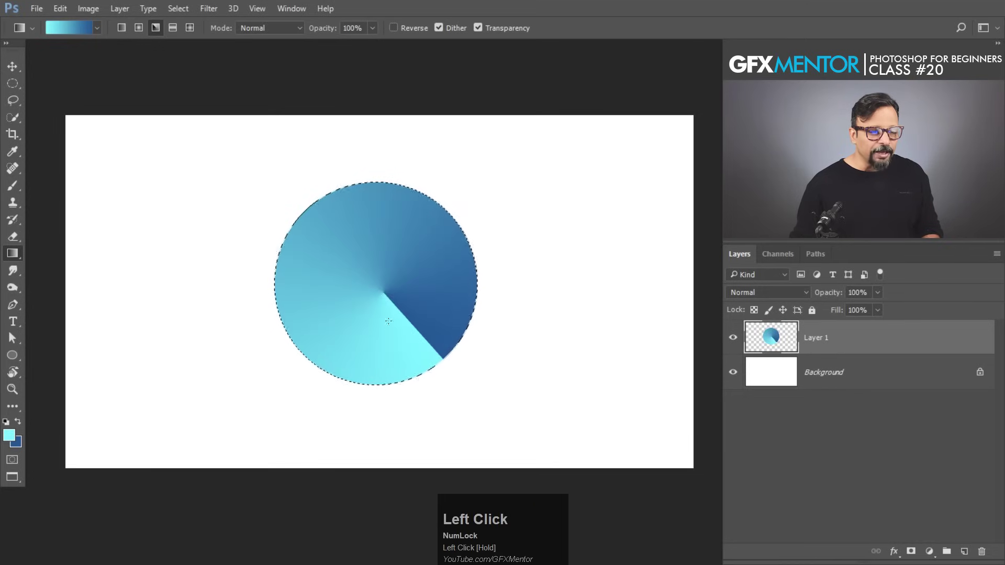
key("space")
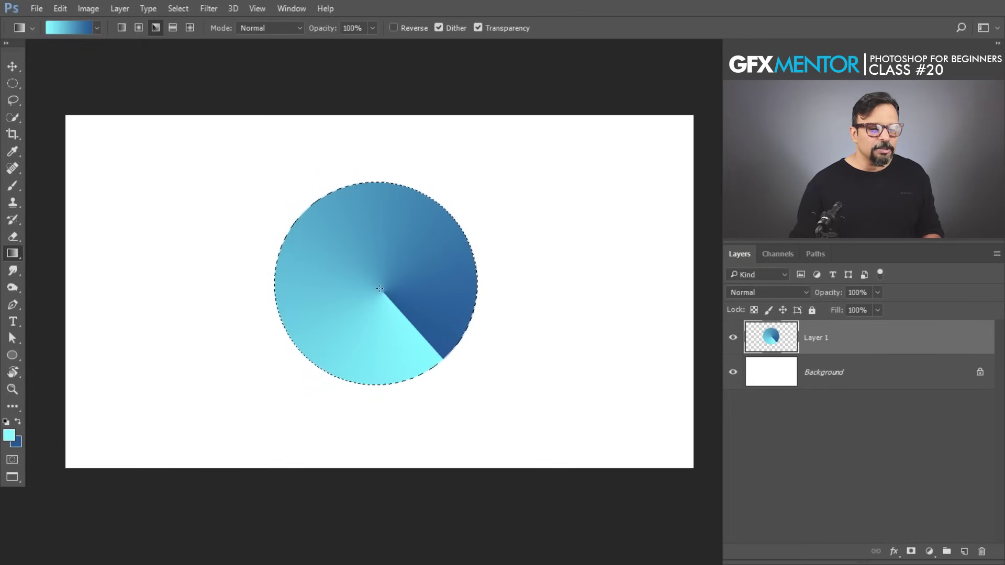
Step: Redraw the circle's angle gradient toward its lower-right edge, and refill the selection with a reflected gradient from its centre to its right edge
left_click_drag(378, 291, 441, 358)
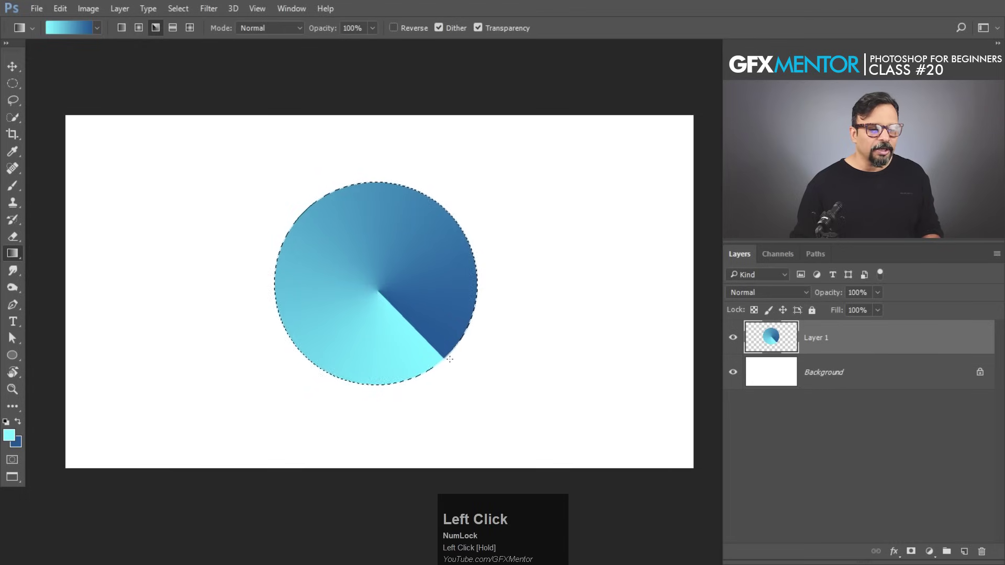
left_click(172, 27)
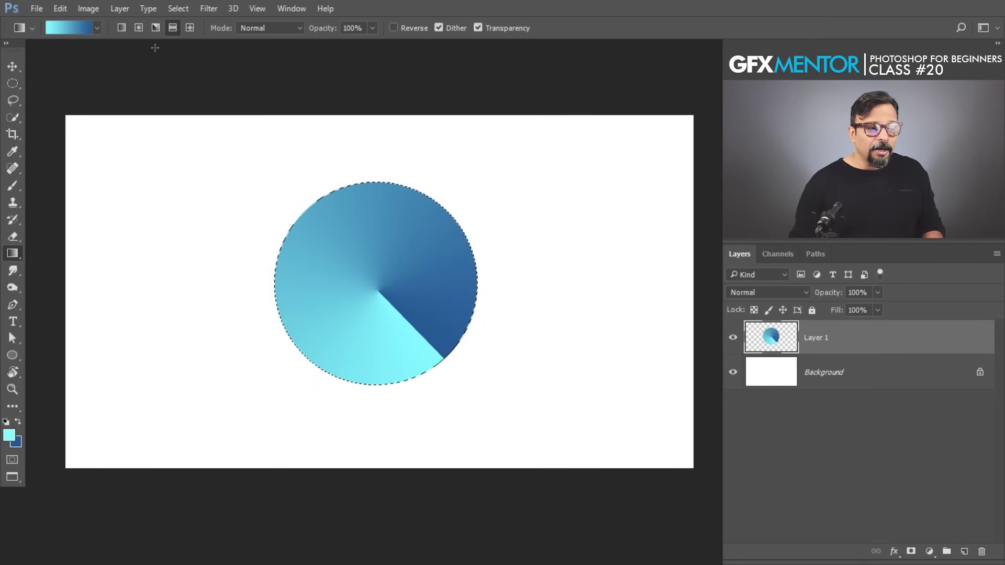
left_click(173, 28)
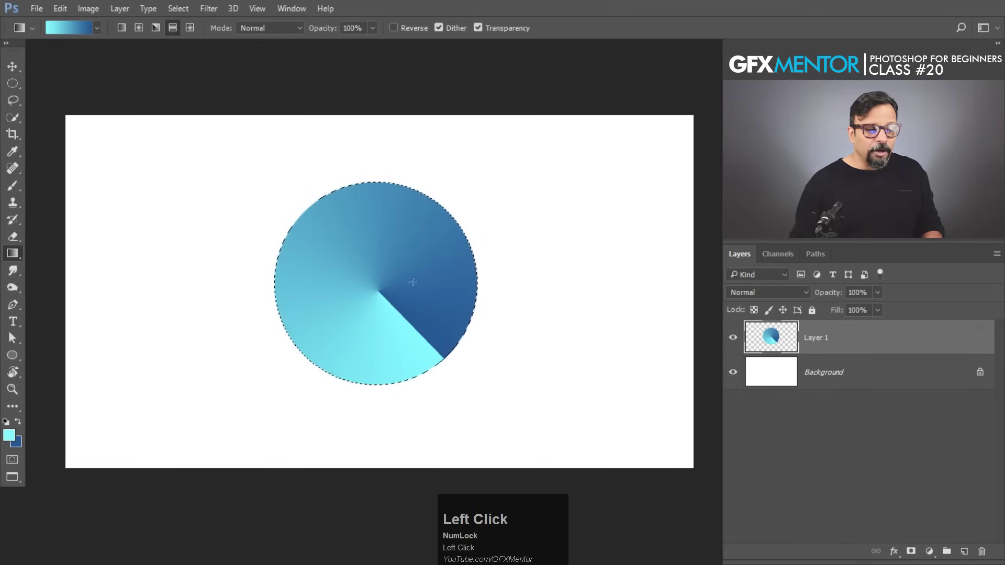
left_click_drag(381, 289, 380, 288)
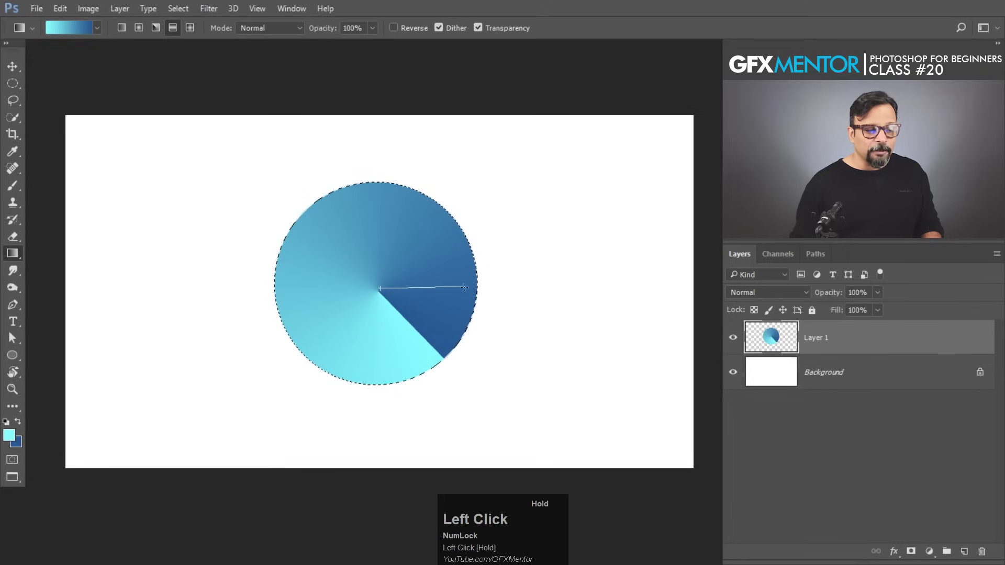
left_click_drag(478, 290, 479, 288)
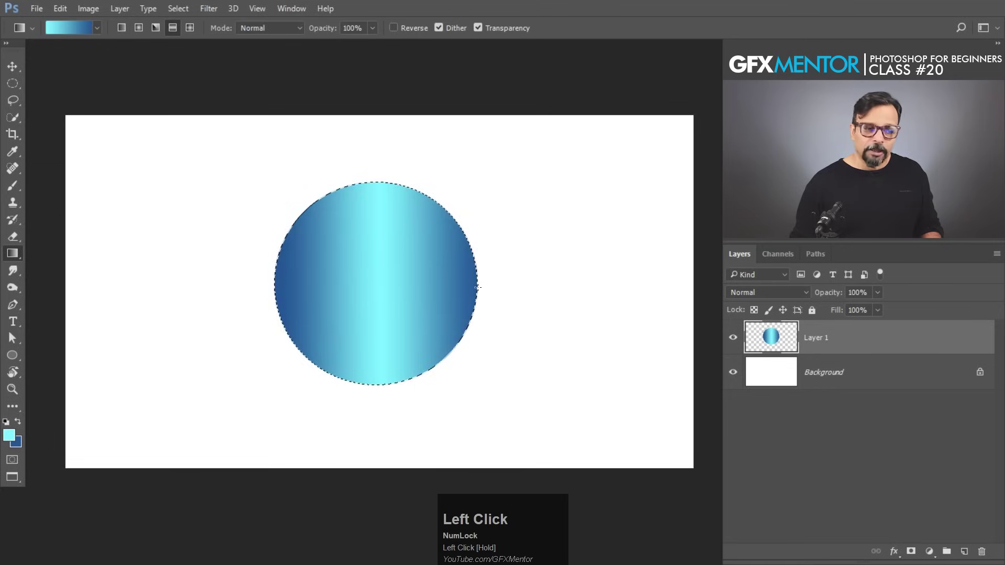
left_click_drag(380, 288, 448, 288)
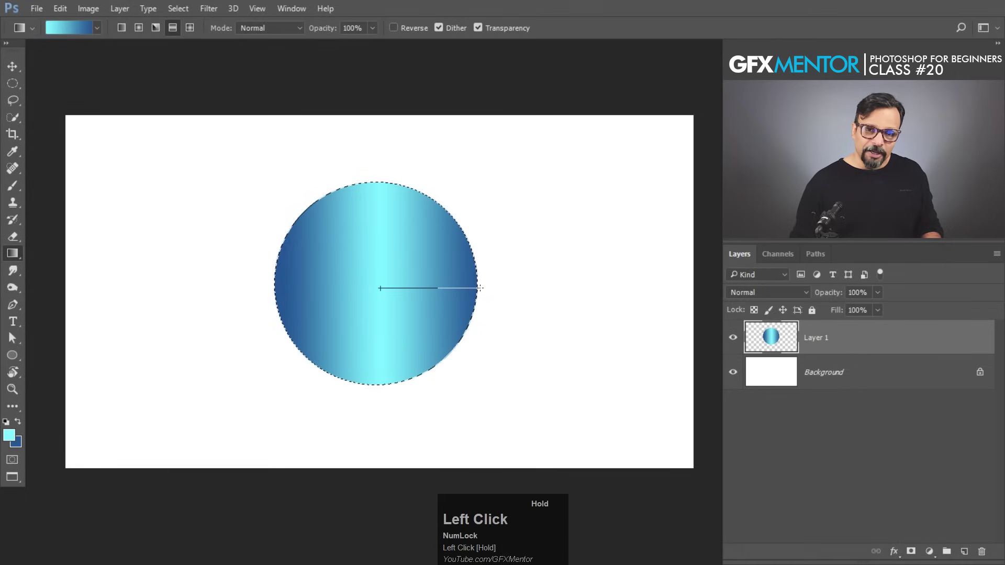
left_click_drag(480, 288, 480, 288)
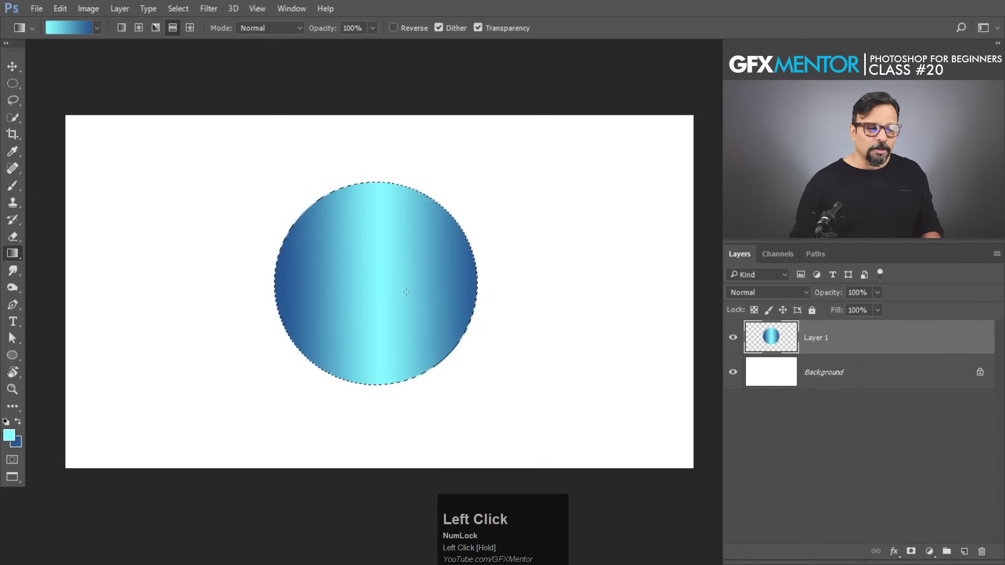
Step: Fill the circular selection with vertical reflected gradients, once across its full height and once more from its centre to its lower edge
left_click_drag(375, 285, 378, 384)
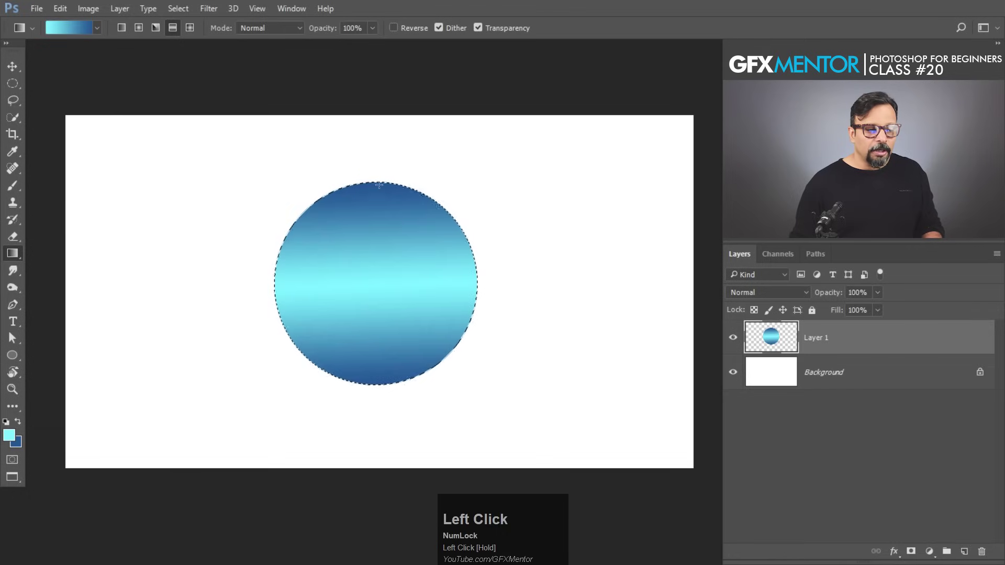
left_click_drag(374, 182, 380, 384)
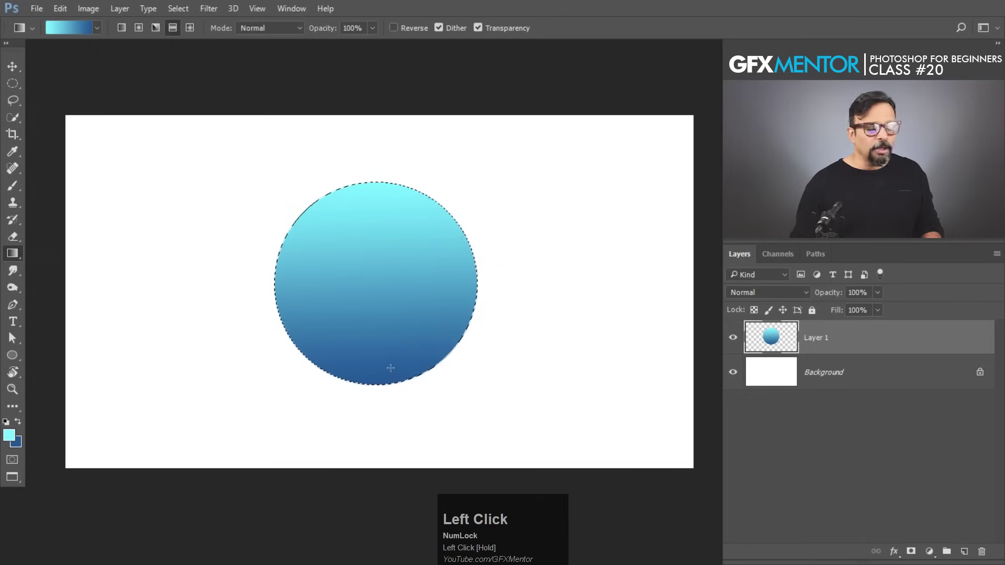
left_click_drag(381, 284, 383, 386)
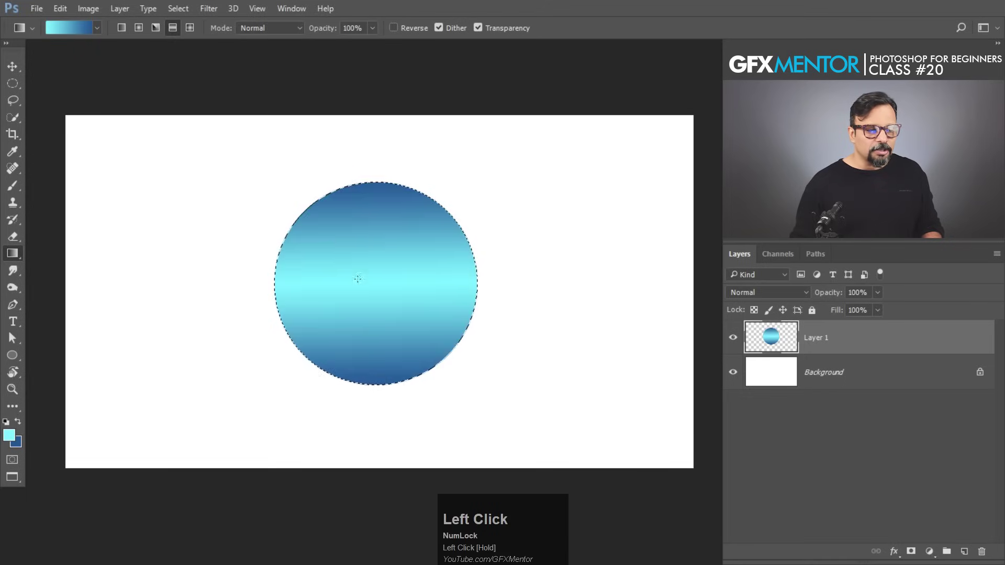
Step: Fill the circular selection with a diamond gradient from its centre toward the lower-right edge, and deselect it
left_click(189, 29)
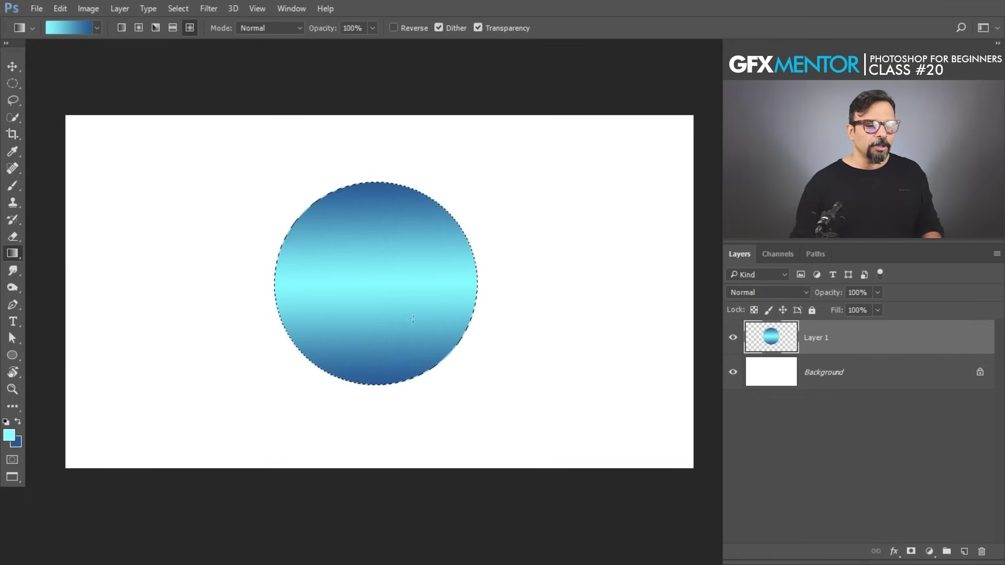
left_click_drag(388, 285, 448, 347)
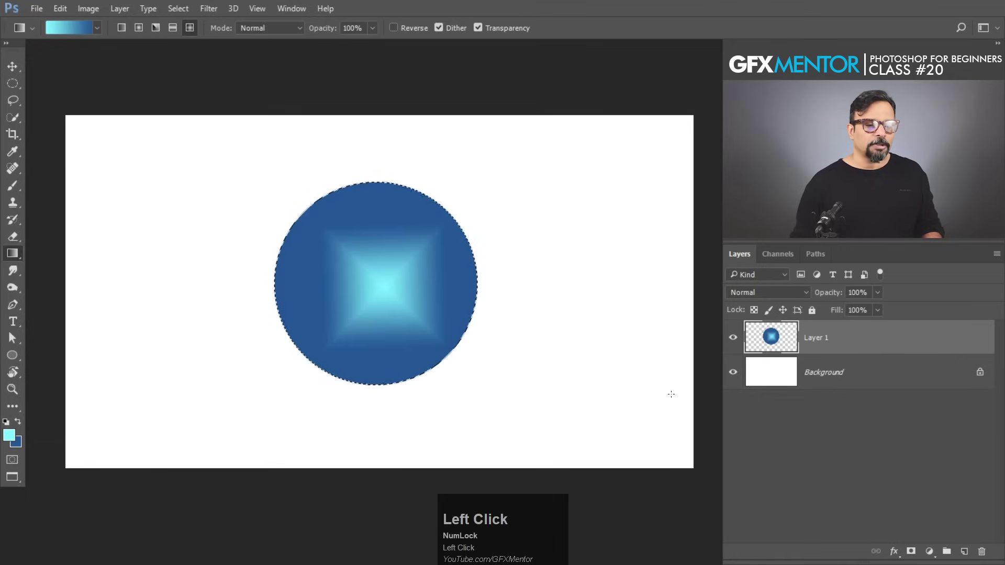
key("ctrl+d")
Step: Fill the whole canvas with diamond gradients from various start points, ending with one from the lower-left corner to the upper-right corner
left_click_drag(354, 283, 448, 370)
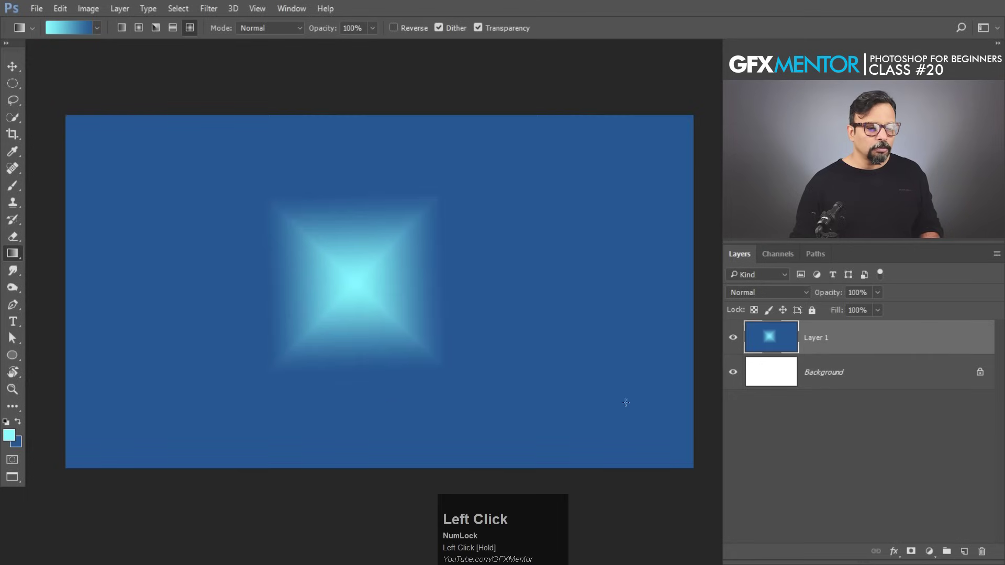
left_click_drag(492, 258, 669, 410)
left_click_drag(145, 205, 526, 388)
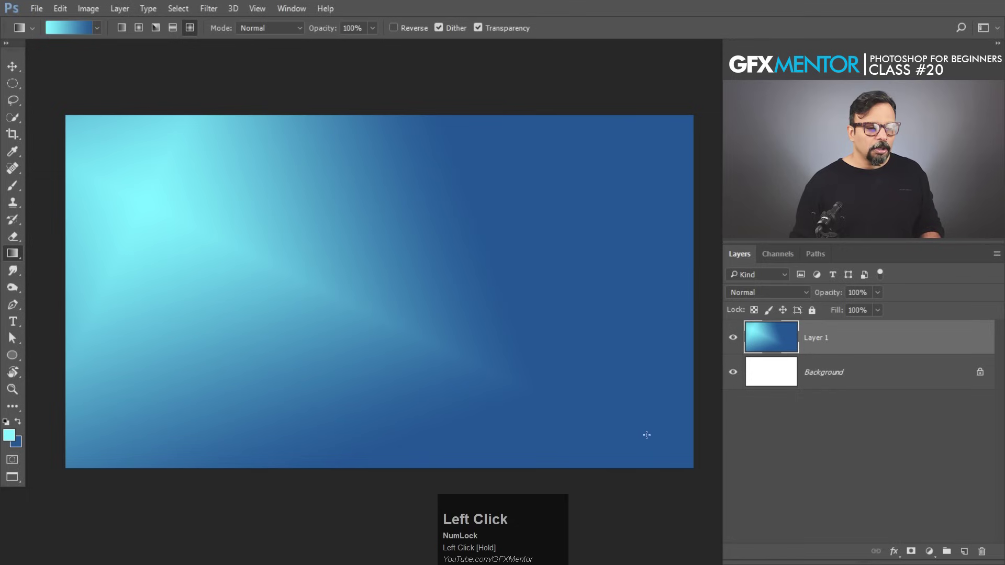
left_click_drag(684, 464, 223, 194)
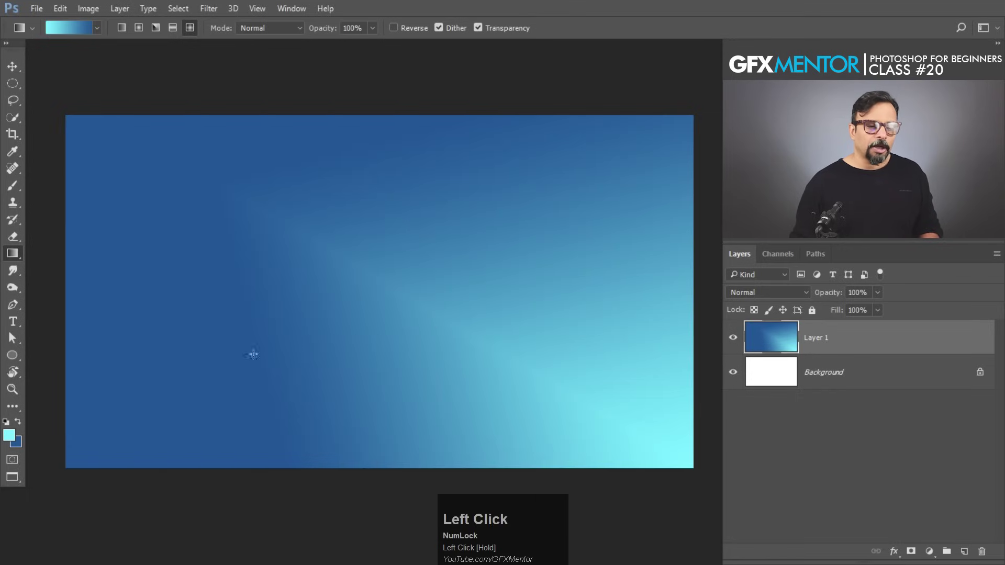
left_click_drag(80, 463, 556, 242)
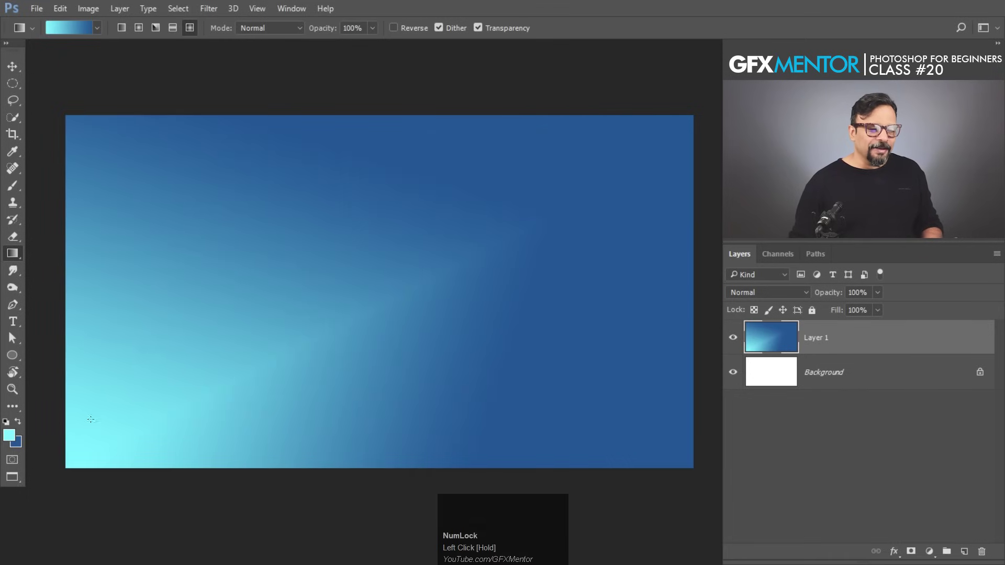
left_click_drag(71, 462, 689, 121)
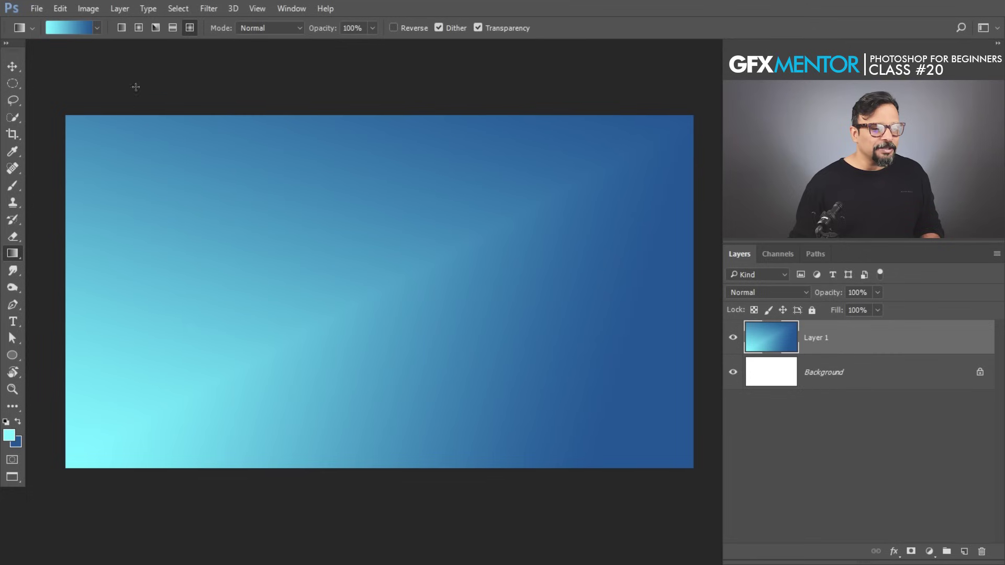
Step: Select the foreground-to-transparent gradient preset and try a diamond fill from the canvas's upper edge toward its middle, undoing the fill
left_click(97, 28)
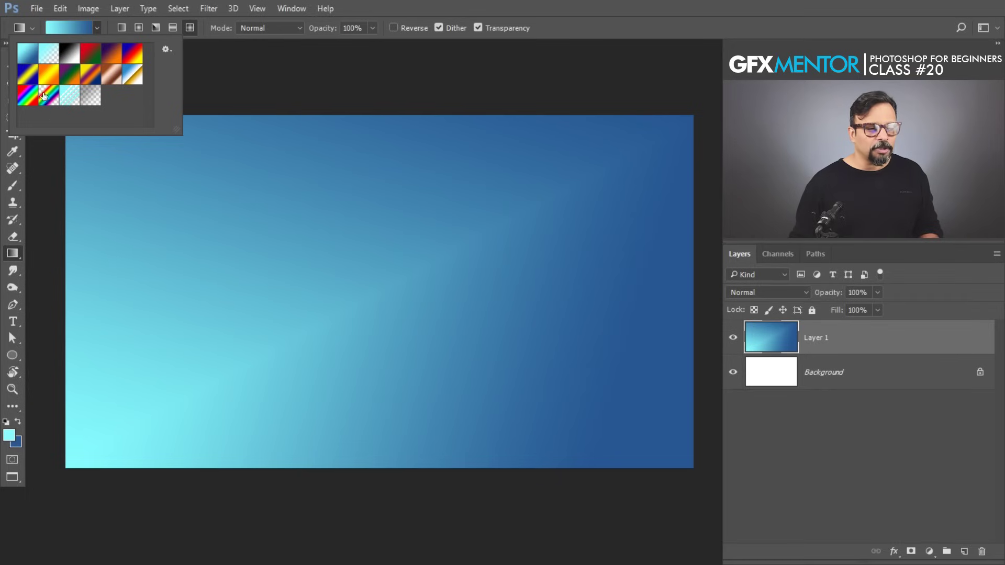
left_click(47, 56)
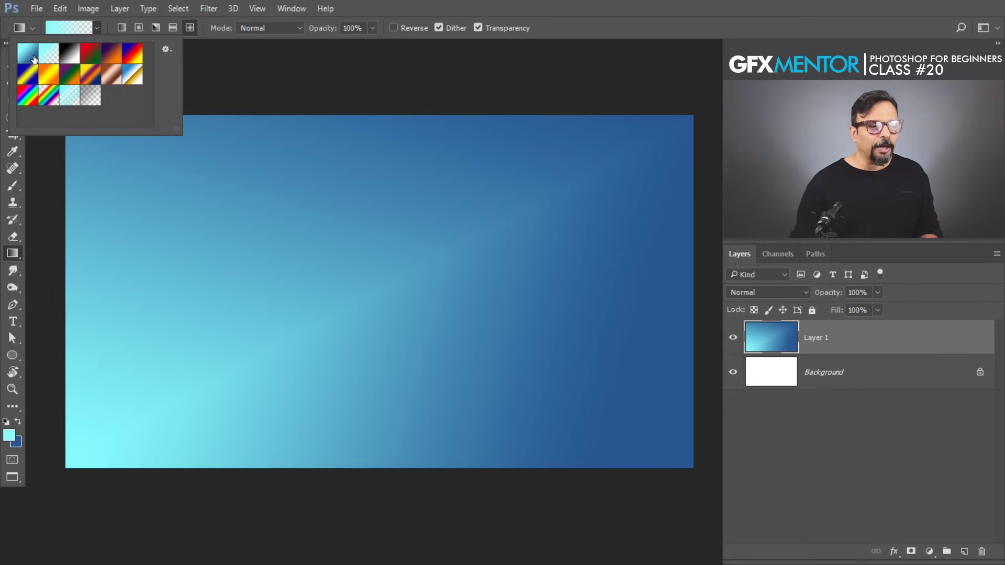
left_click(53, 62)
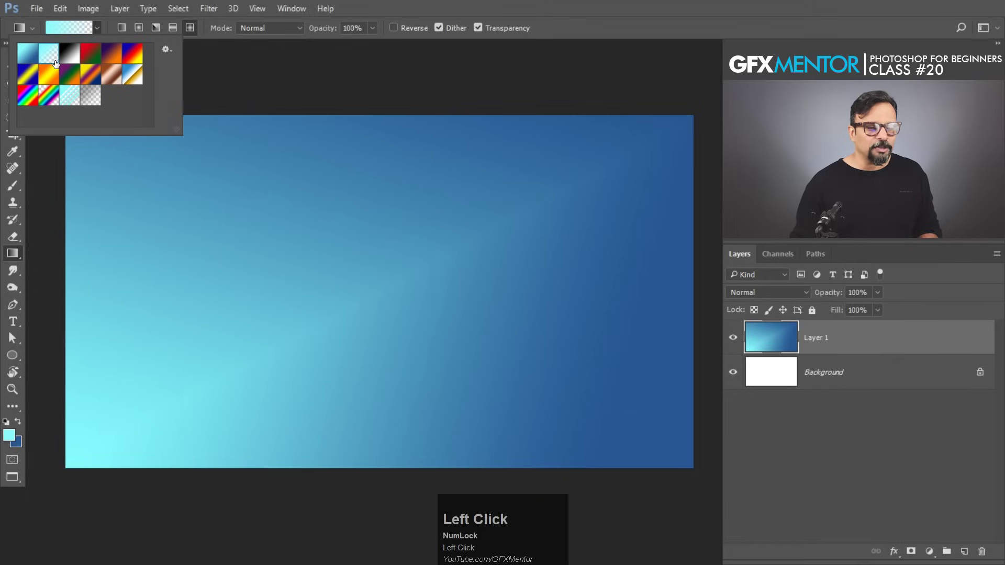
left_click_drag(316, 128, 349, 264)
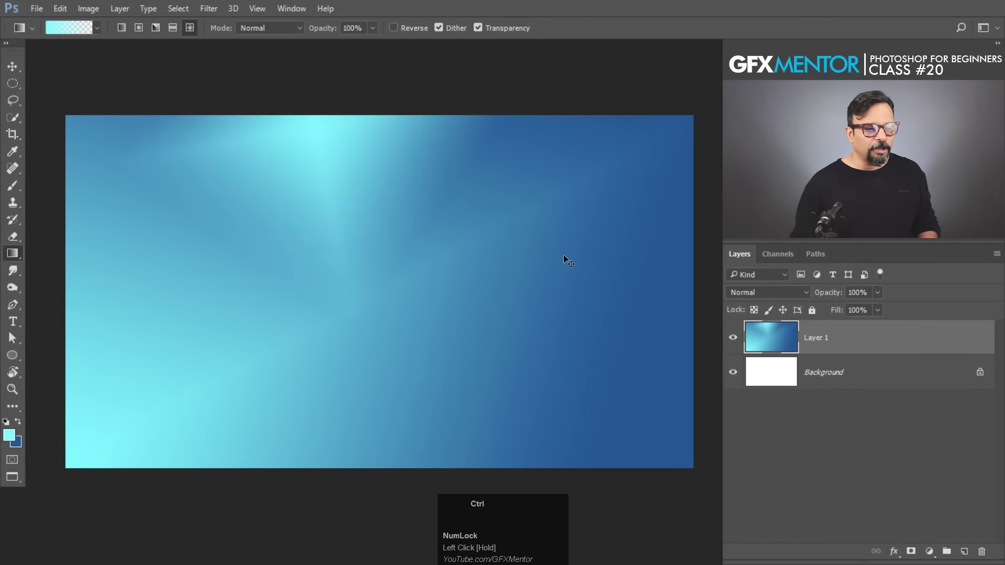
key("ctrl+z")
Step: Add a new empty layer in the lake photo document and swap the foreground and background colours so blue is the foreground
key("ctrl+Tab")
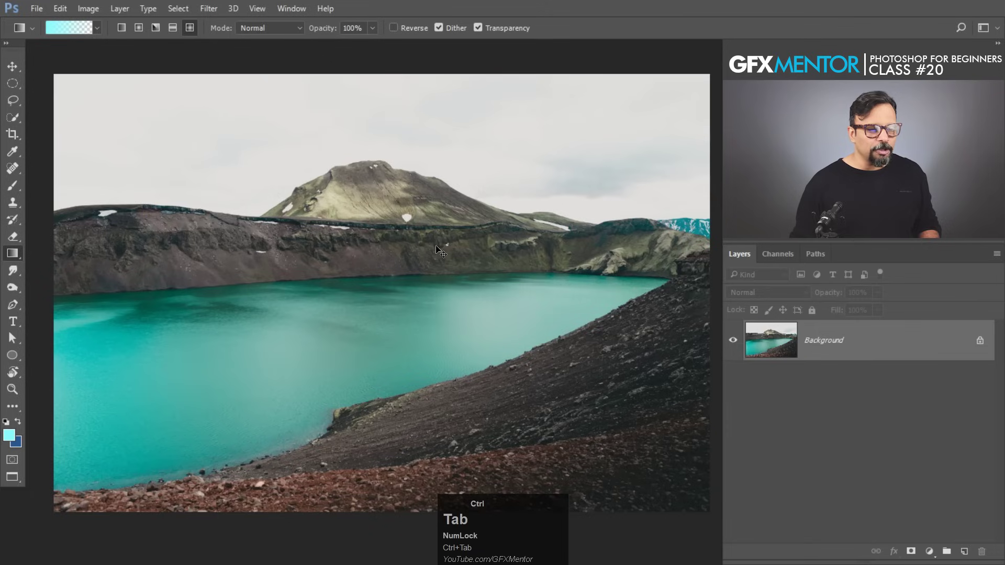
left_click(965, 551)
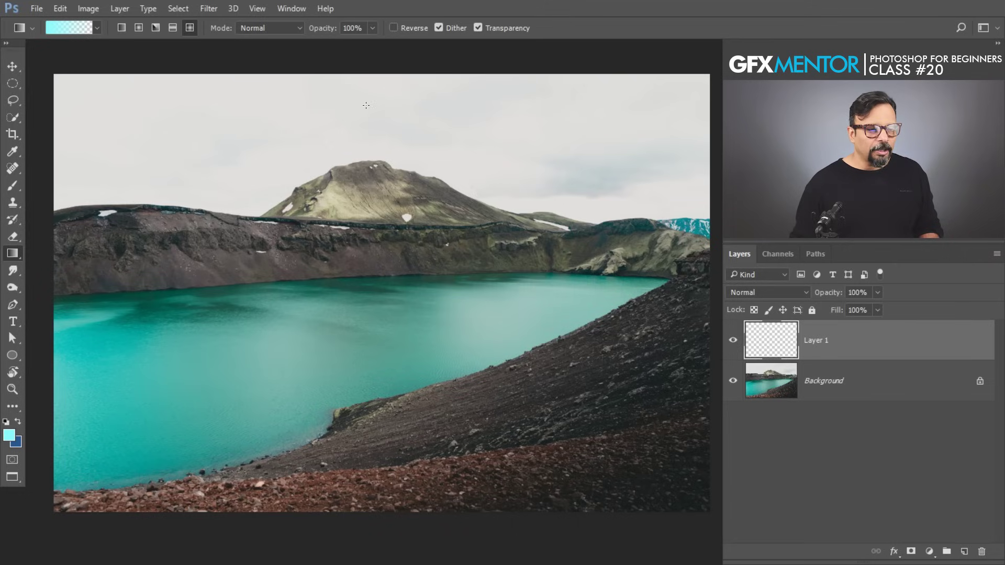
left_click(20, 426)
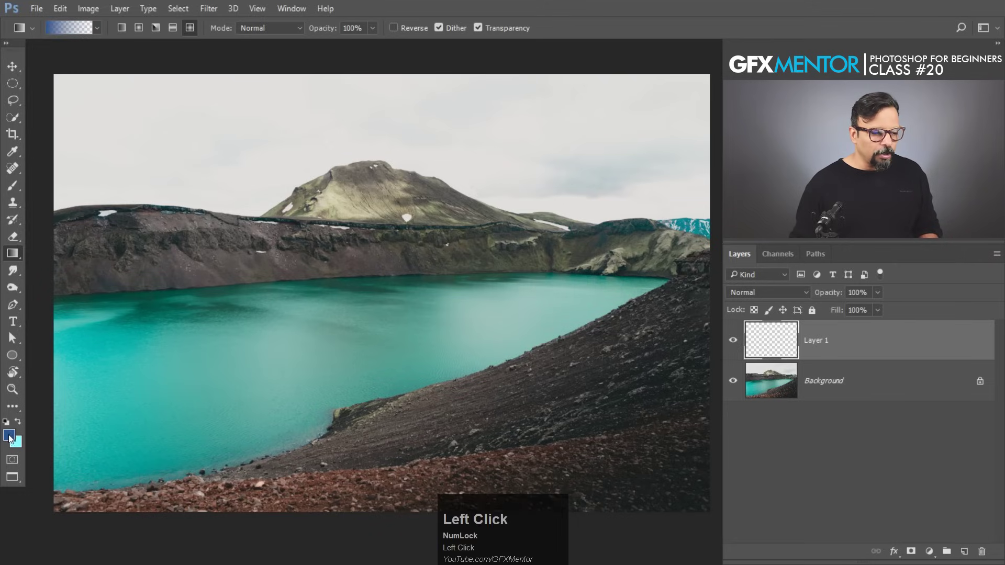
Step: Cover the sky with a linear blue-to-transparent gradient from the photo's upper edge to the far shore, replacing an undone diamond attempt
left_click_drag(396, 74, 401, 226)
key("ctrl+z")
left_click(121, 28)
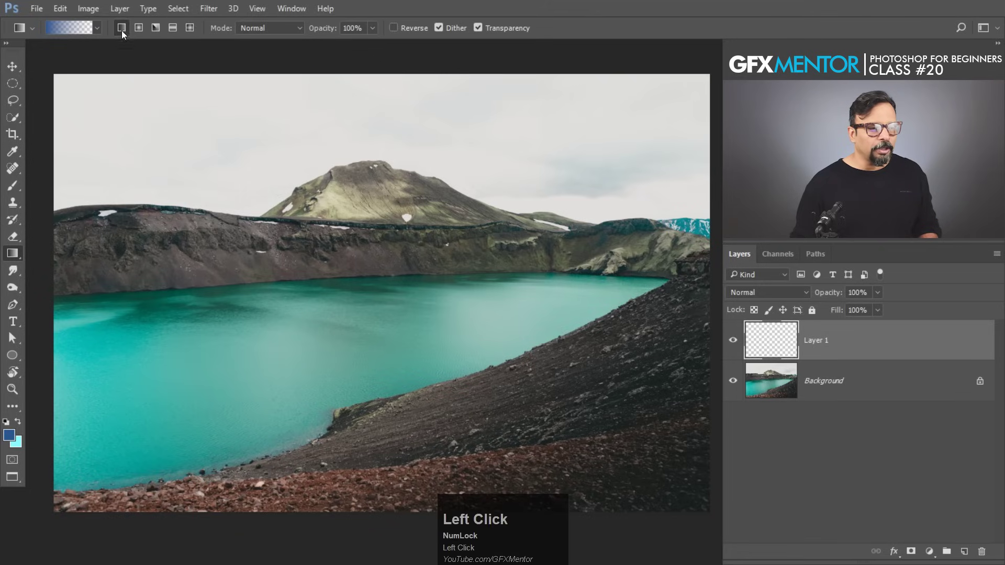
left_click_drag(368, 79, 366, 268)
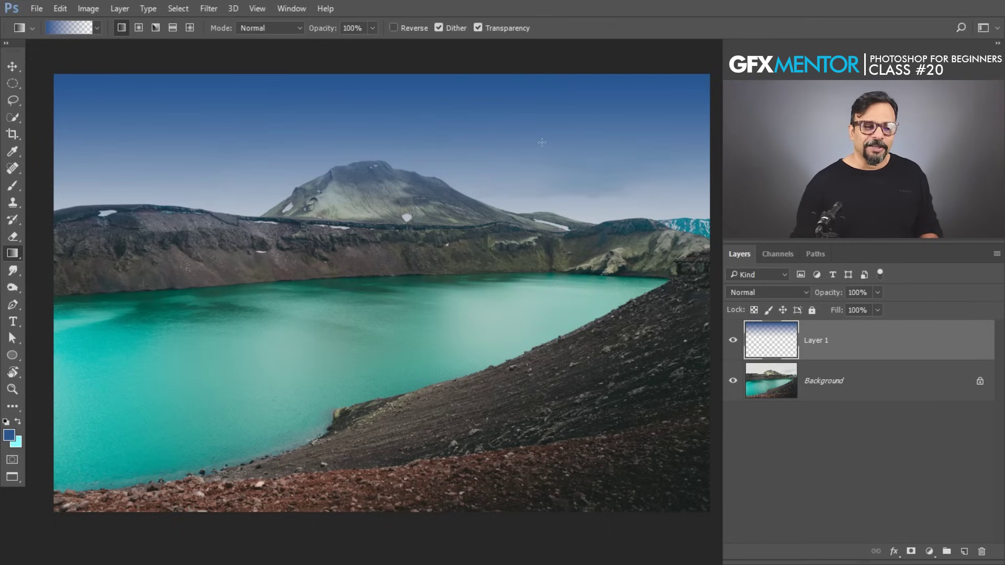
Step: Try the Overlay and Color Burn blend modes on the sky gradient's layer, and set it back to Normal
left_click(783, 288)
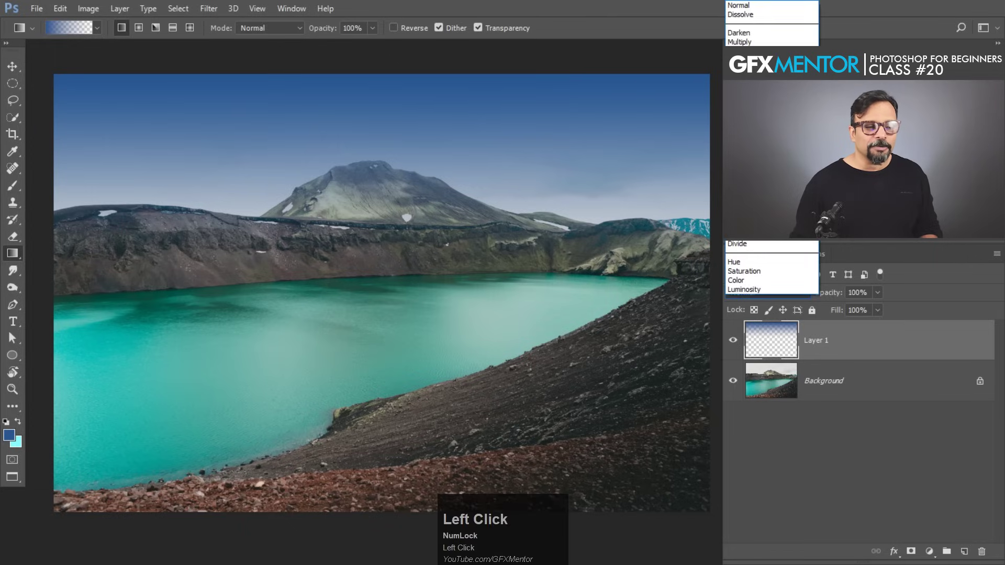
left_click(744, 143)
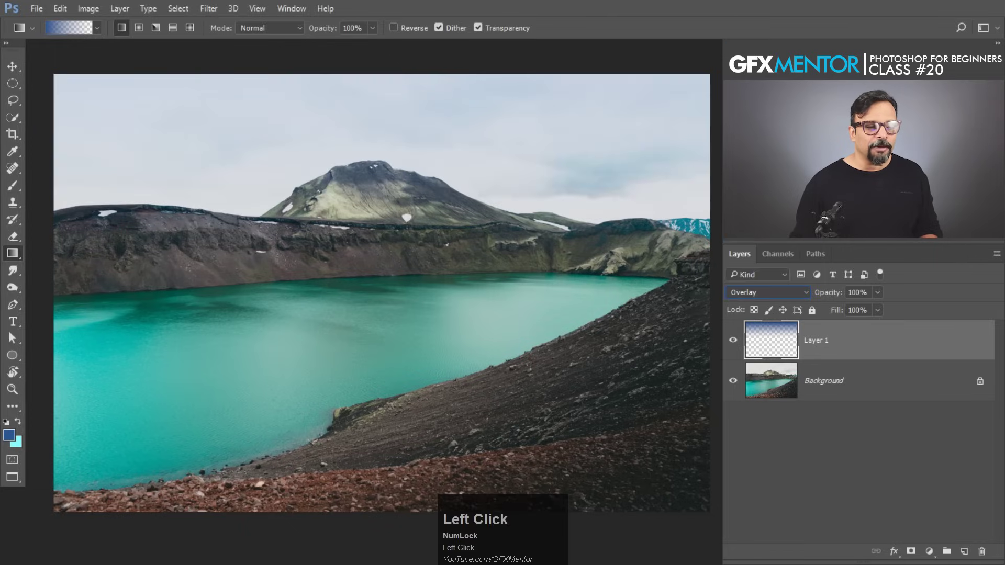
left_click(796, 292)
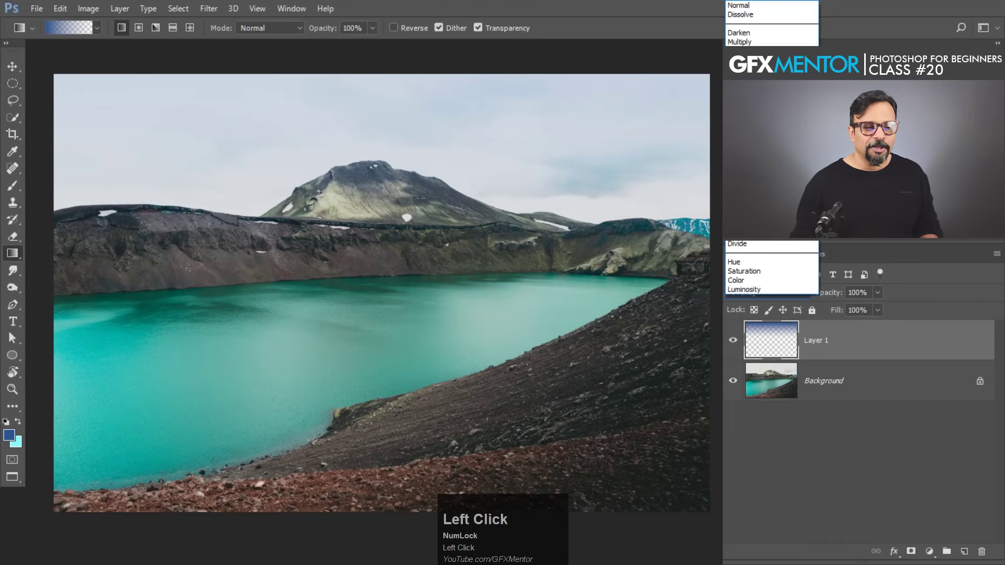
left_click(743, 50)
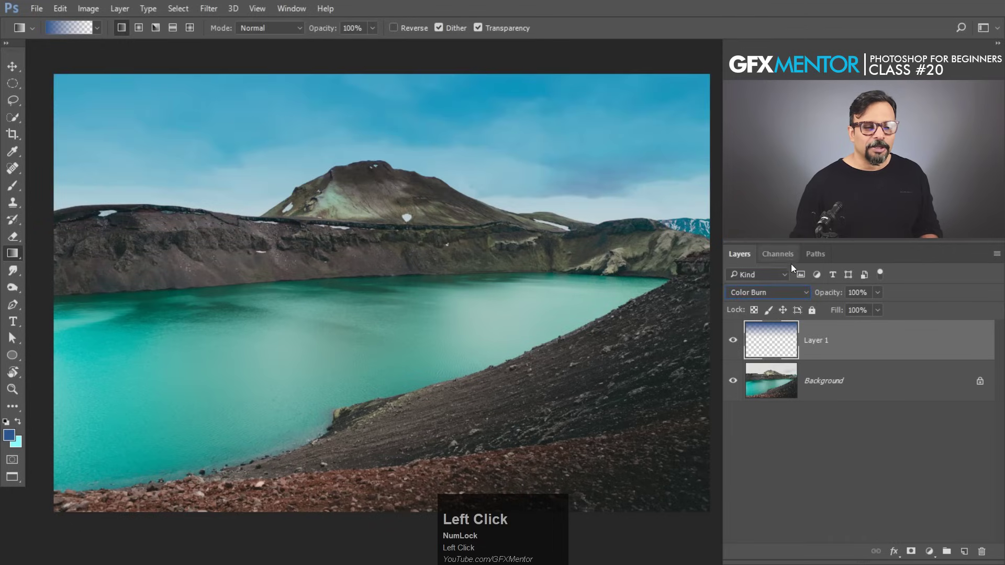
left_click(797, 293)
left_click(754, 6)
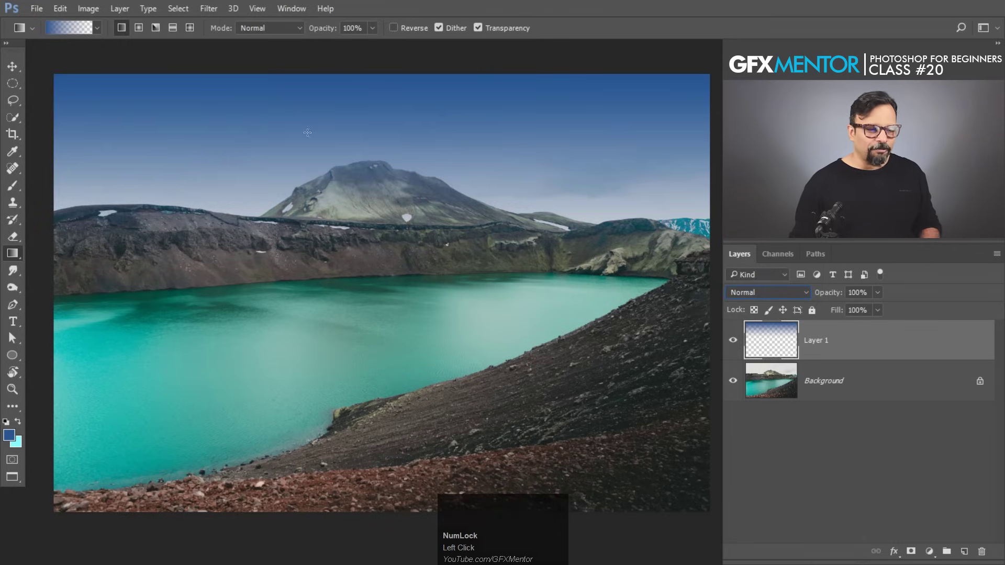
Step: Return to the cyan-to-blue gradient document and add a new empty layer above the gradient
key("ctrl+Tab")
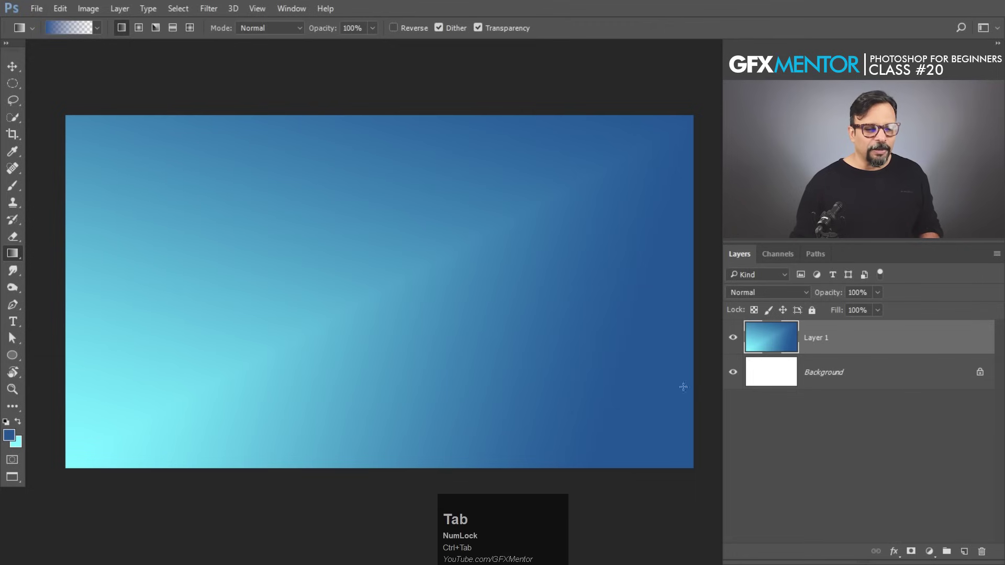
left_click(964, 551)
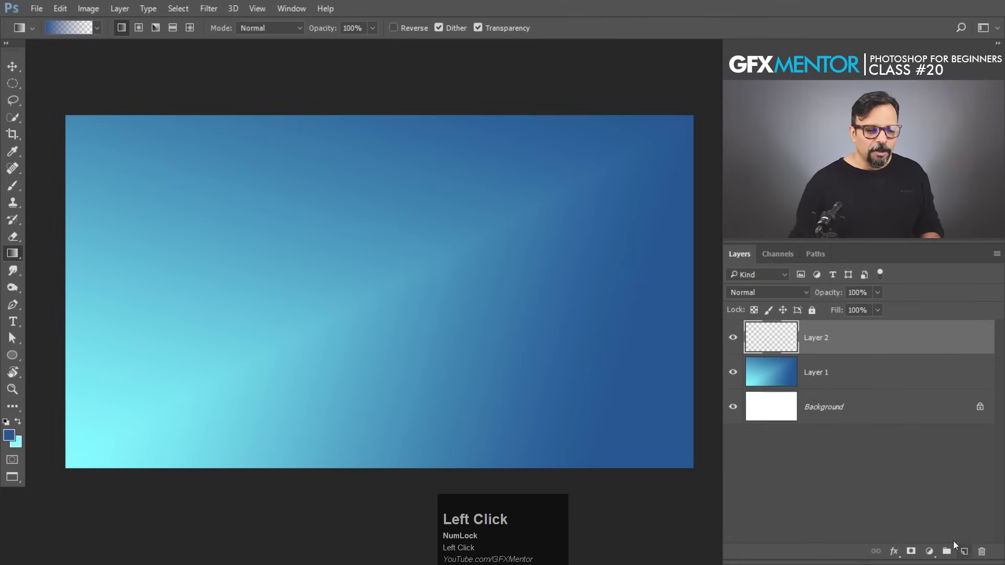
Step: Swap the colours so cyan is the foreground, and set the Gradient tool to the diamond style with the Foreground to Background preset
left_click(97, 27)
left_click(96, 27)
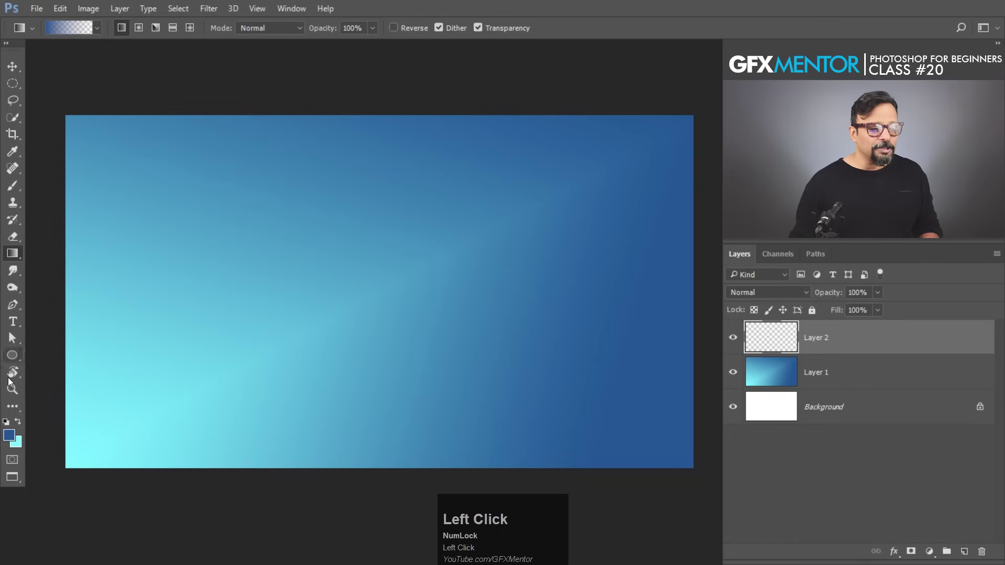
left_click(18, 421)
left_click(190, 27)
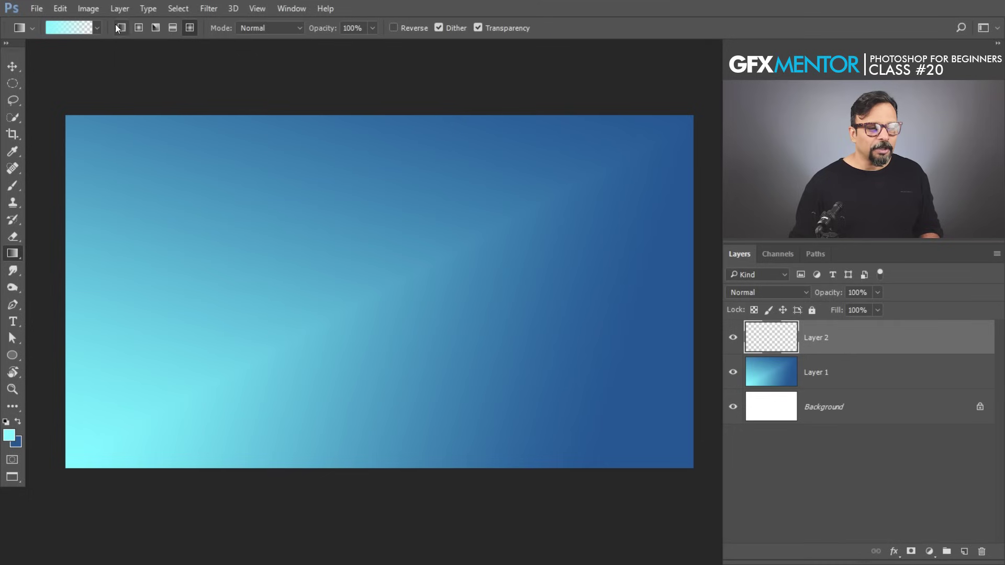
left_click(95, 27)
left_click(32, 55)
Step: Draw a series of cyan-to-blue diamond gradients of different sizes and angles on Layer 2, each replacing the one before
left_click_drag(187, 201, 255, 264)
left_click_drag(355, 258, 468, 333)
left_click_drag(589, 279, 468, 335)
left_click_drag(254, 282, 364, 364)
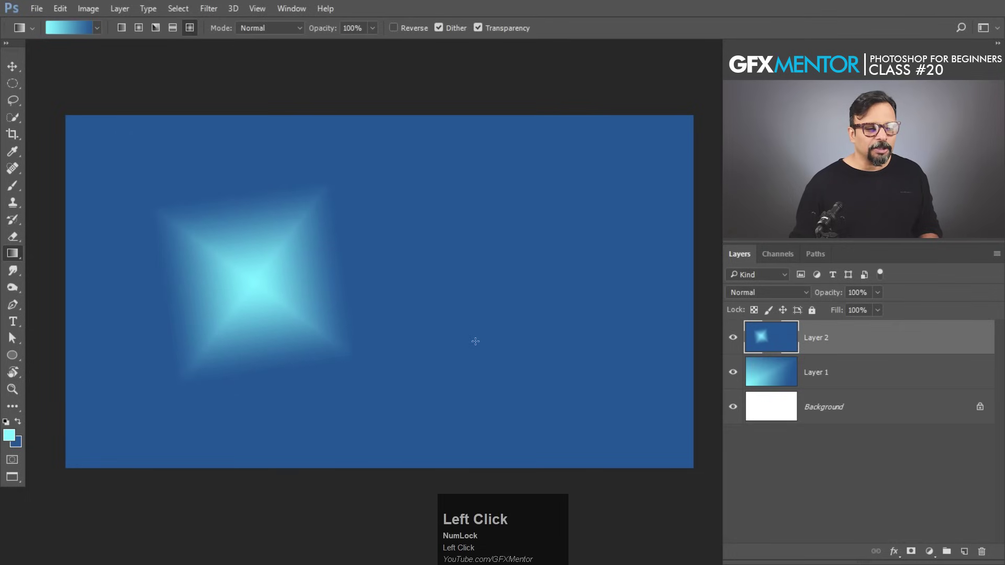
left_click_drag(474, 341, 375, 374)
left_click_drag(573, 179, 454, 247)
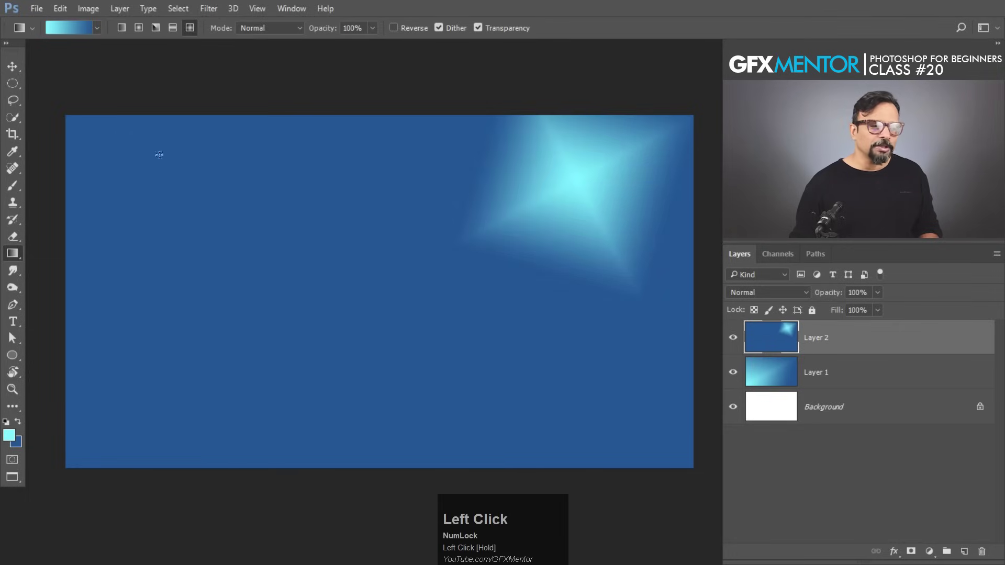
left_click_drag(467, 194, 305, 314)
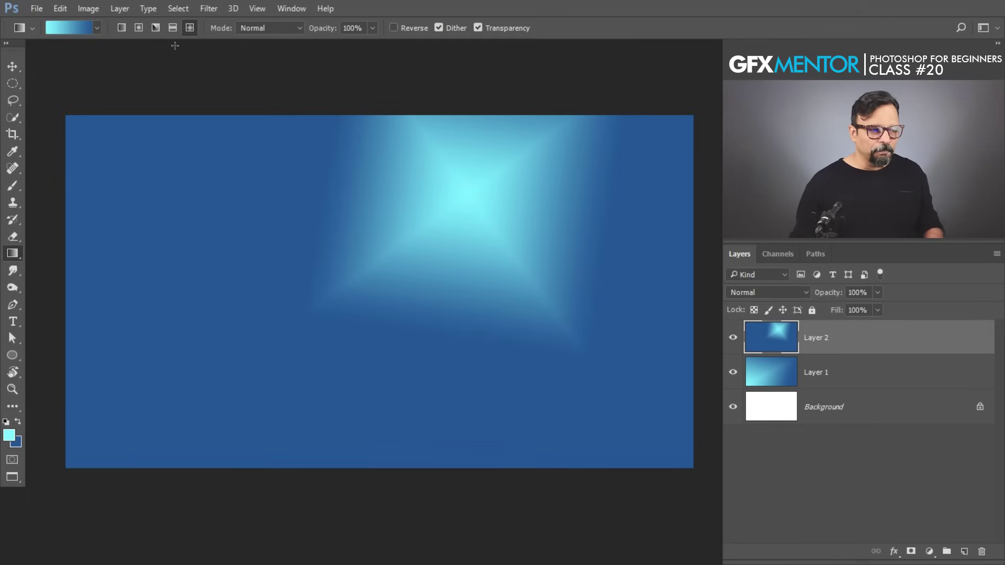
Step: Scatter overlapping cyan diamonds of varied size and angle across the whole canvas of Layer 2, using the foreground-to-transparent preset
left_click(97, 28)
left_click(49, 53)
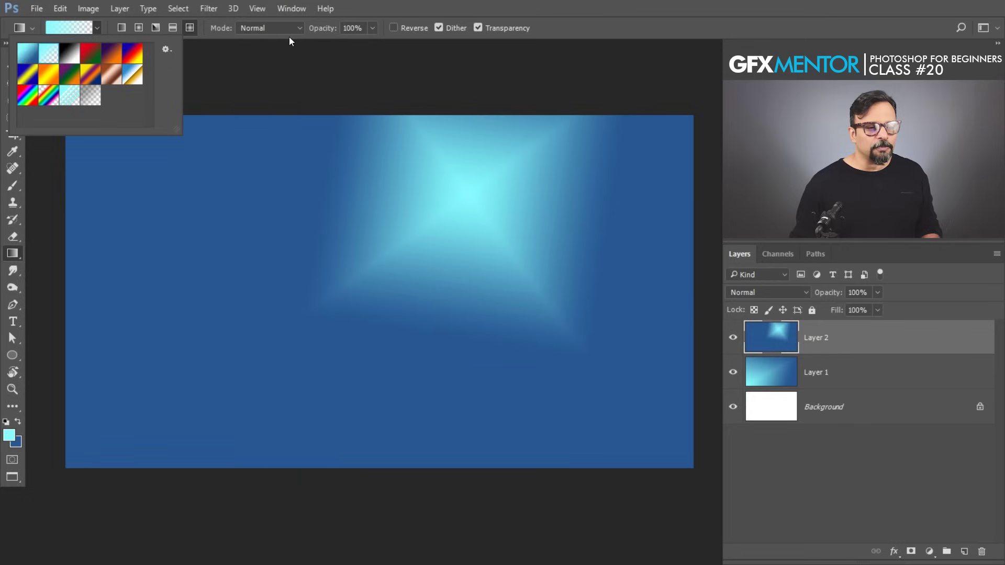
left_click(503, 8)
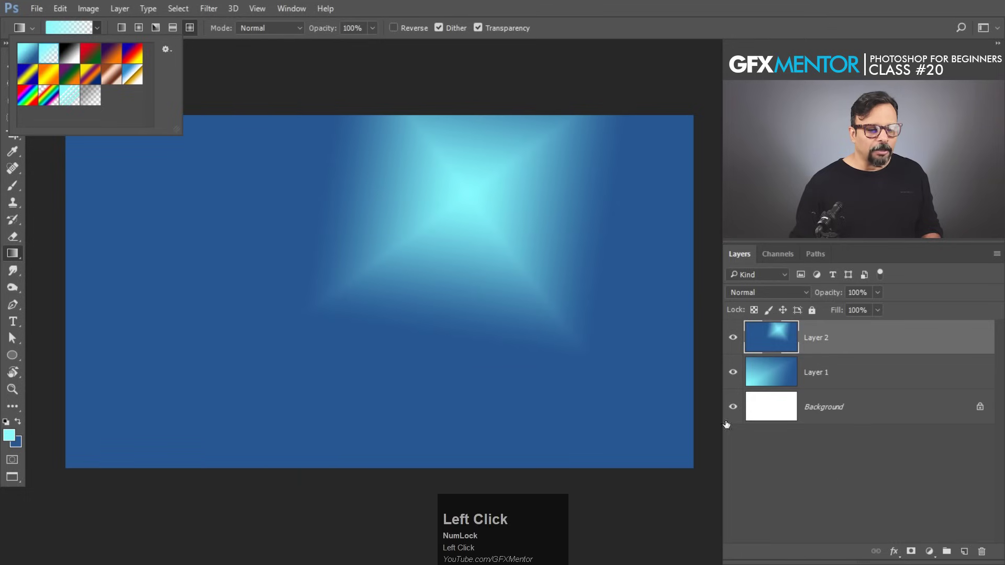
left_click_drag(114, 179, 204, 250)
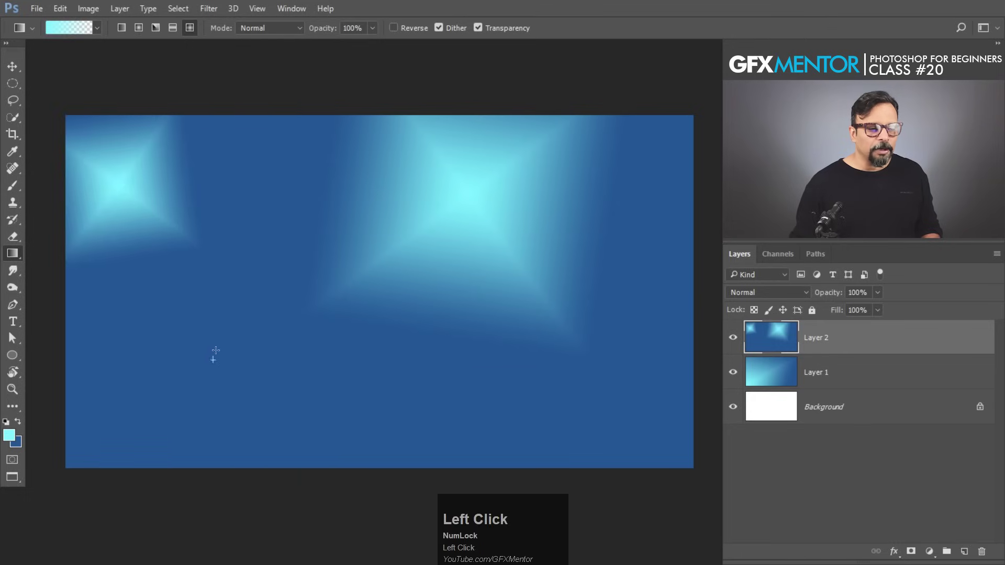
left_click_drag(212, 362, 276, 273)
left_click_drag(348, 421, 350, 369)
left_click_drag(508, 417, 486, 390)
left_click_drag(637, 386, 592, 338)
left_click_drag(641, 277, 564, 329)
left_click_drag(241, 195, 416, 241)
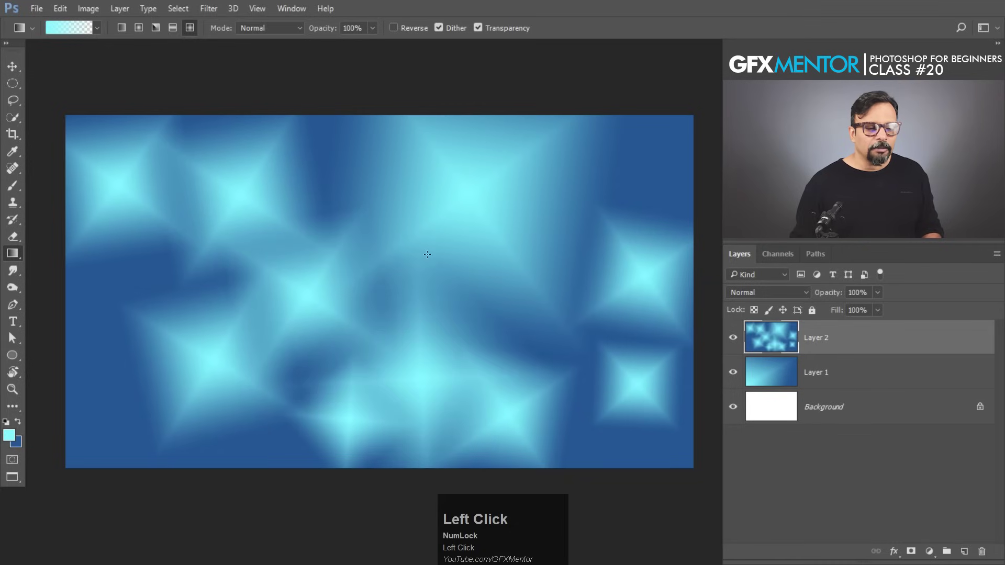
left_click_drag(86, 418, 148, 245)
left_click_drag(261, 467, 257, 459)
left_click_drag(631, 456, 558, 419)
left_click_drag(676, 143, 606, 225)
left_click_drag(521, 173, 452, 278)
left_click_drag(586, 358, 571, 343)
left_click_drag(570, 427, 574, 444)
left_click_drag(329, 186, 322, 137)
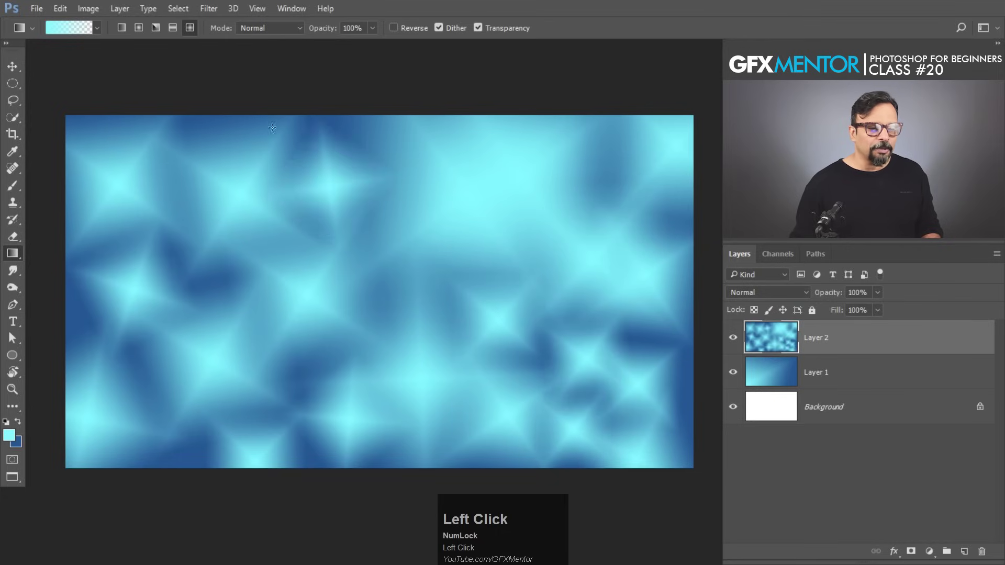
left_click_drag(229, 128, 311, 159)
left_click_drag(367, 119, 336, 162)
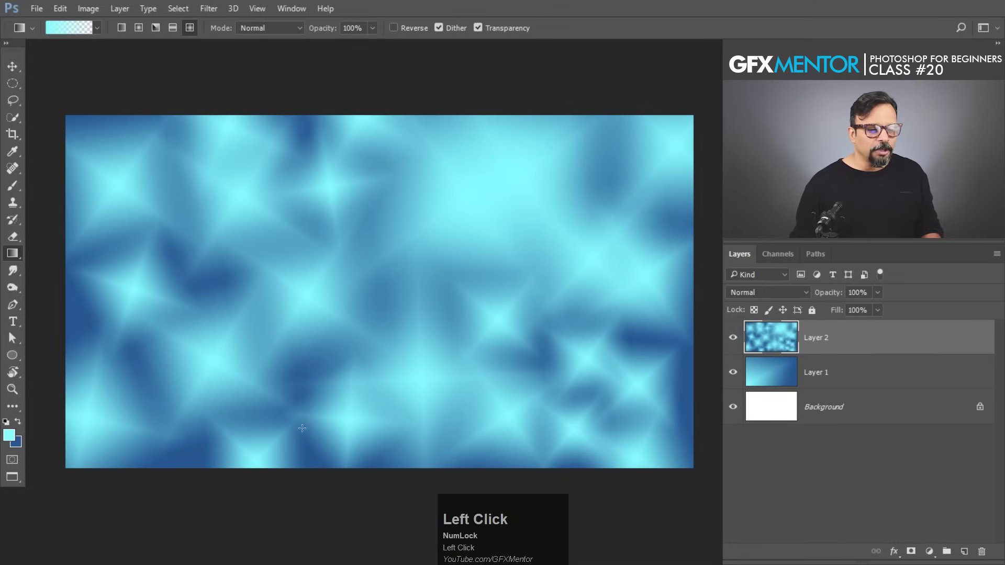
left_click_drag(291, 382, 328, 416)
left_click_drag(341, 340, 461, 419)
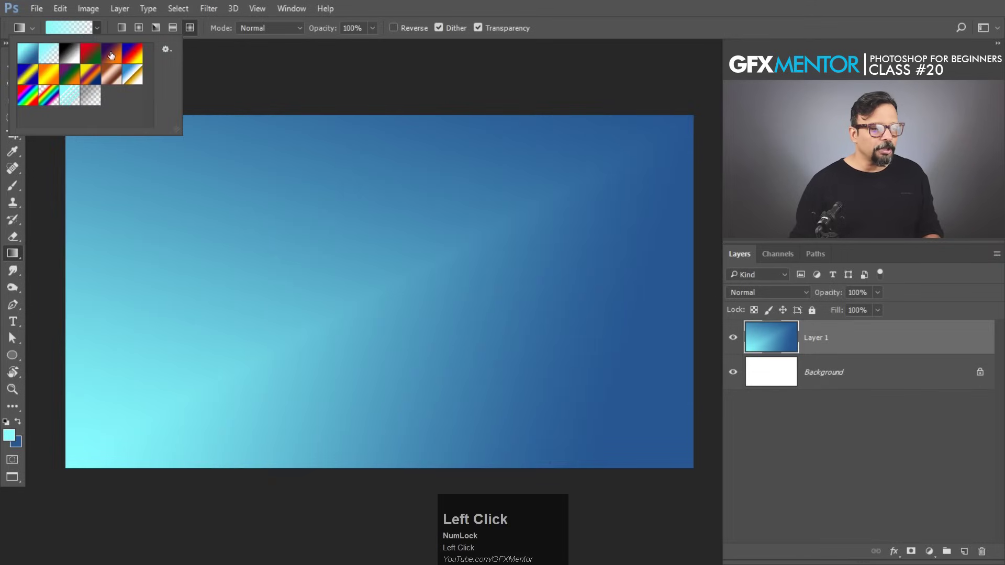
Step: Fill Layer 1 with the violet-to-orange preset, first as a diamond gradient and then as a diagonal linear one
left_click(112, 53)
left_click_drag(202, 187, 518, 395)
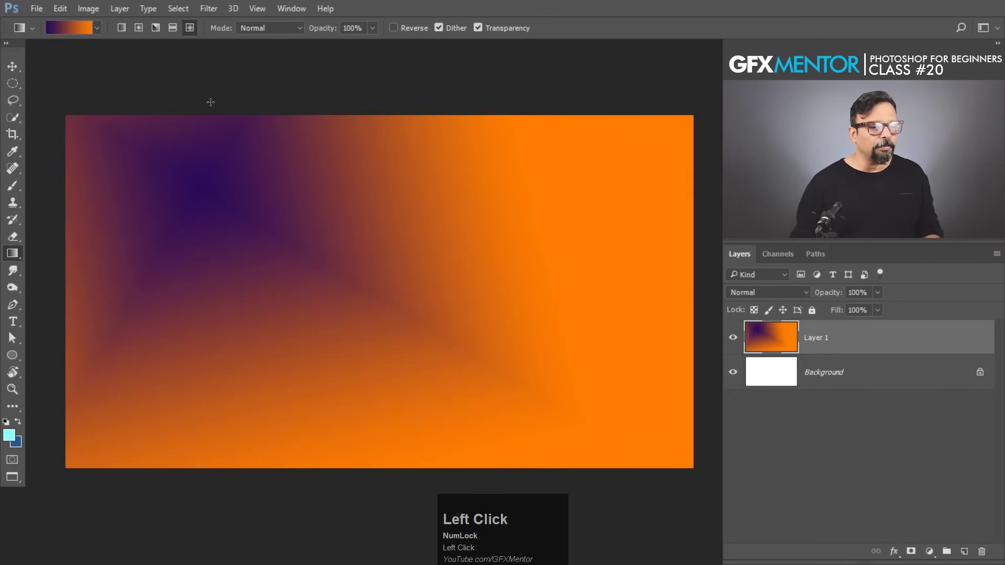
left_click(121, 28)
left_click_drag(147, 183, 471, 410)
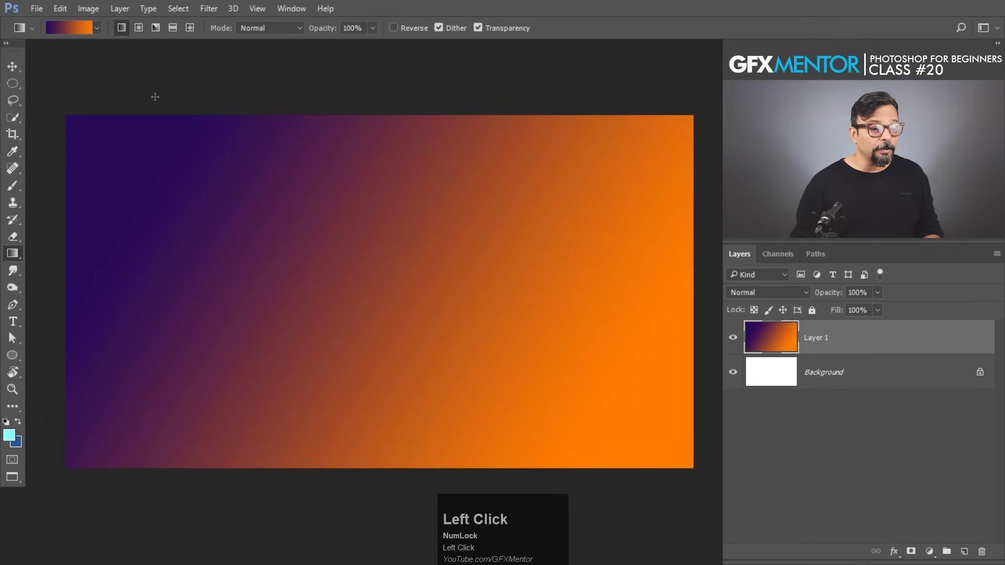
Step: Lay diagonal cyan stripes over the violet-to-orange gradient with the transparent stripes preset
left_click(98, 28)
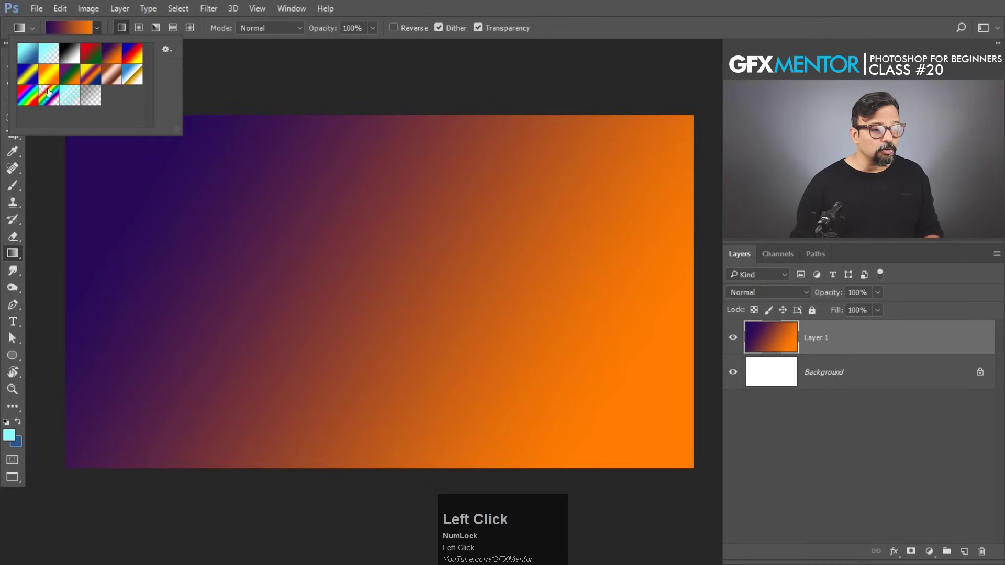
left_click(69, 99)
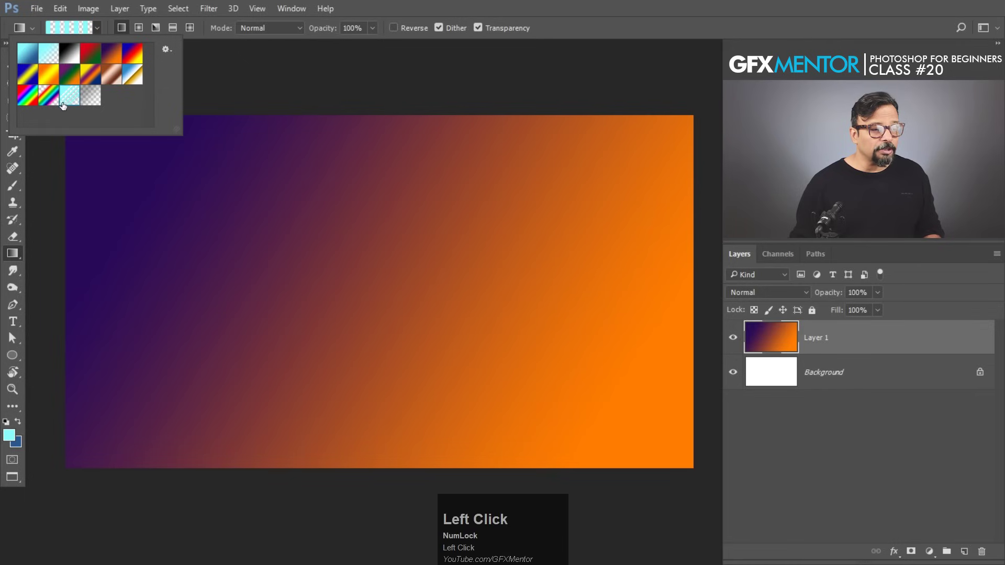
left_click(116, 194)
left_click_drag(116, 194, 391, 339)
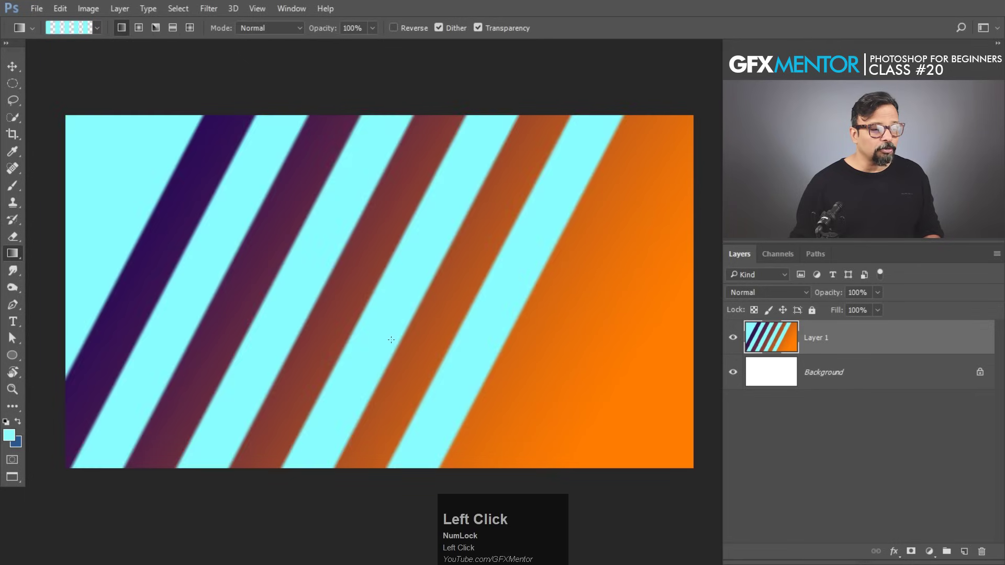
Step: Add a diagonal transparent rainbow gradient across the middle and far side of the striped canvas
left_click(97, 27)
left_click(44, 97)
left_click(226, 255)
left_click_drag(227, 255, 586, 386)
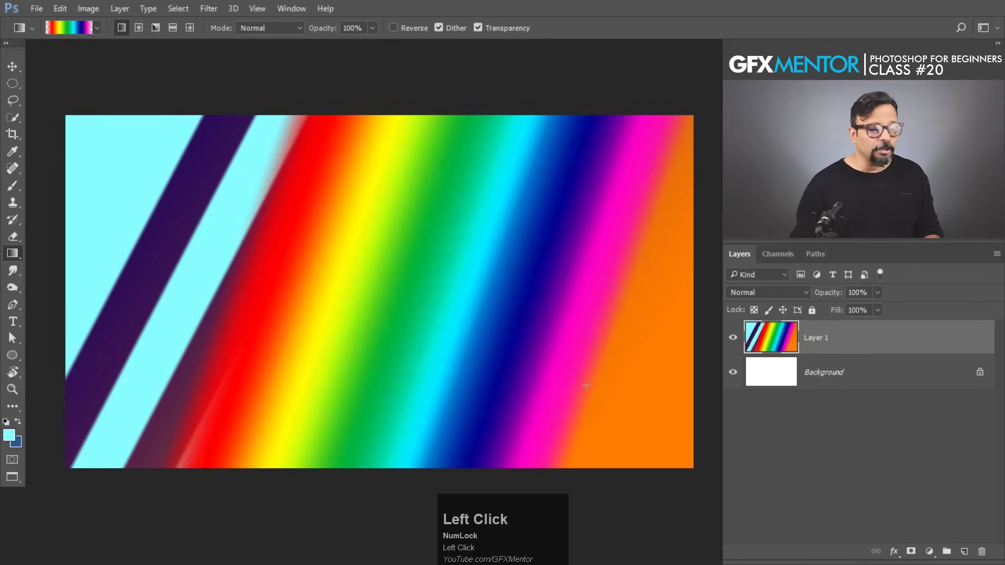
Step: Replace the rainbow-striped Layer 1 with a new empty layer and choose the Foreground to Background gradient preset
left_click_drag(816, 340, 981, 552)
key("ctrl+shift+alt+n")
left_click(97, 27)
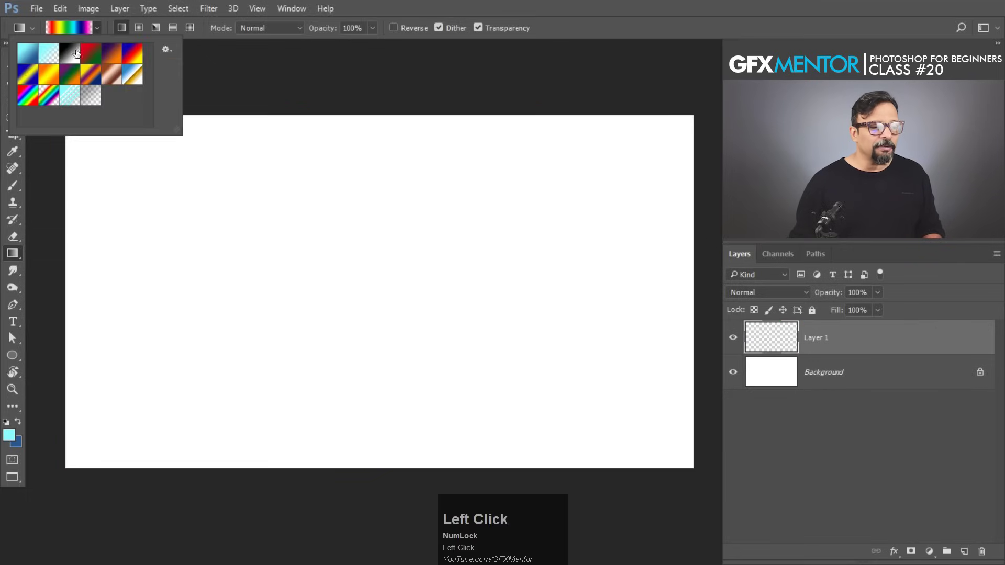
left_click(26, 57)
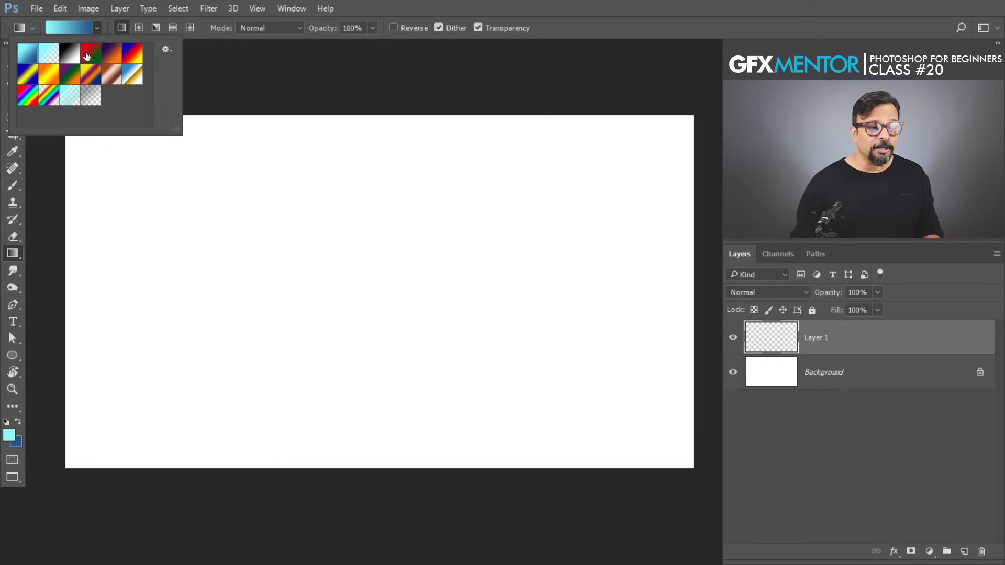
left_click(97, 28)
left_click(97, 28)
left_click(97, 28)
left_click(97, 28)
left_click(97, 28)
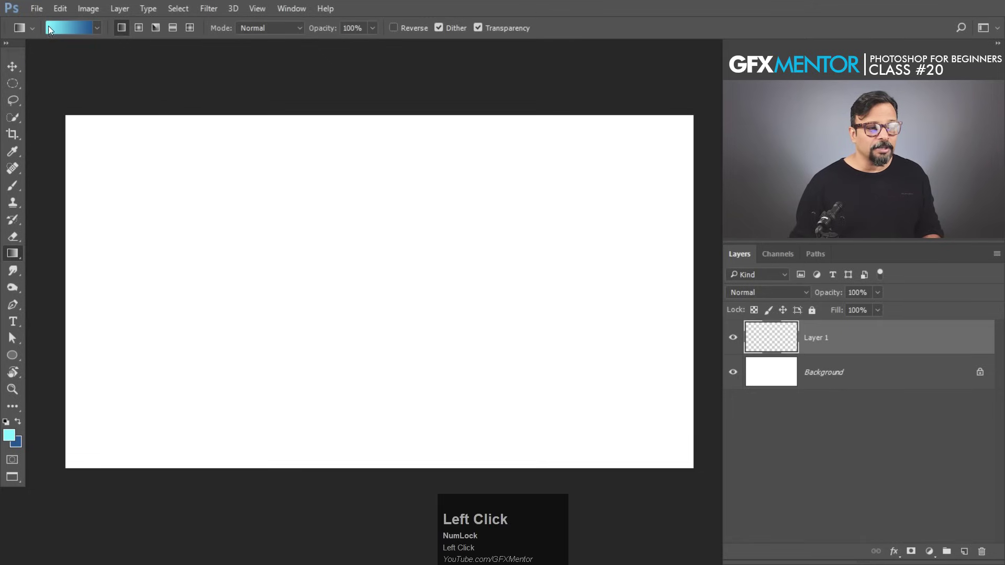
Step: Open the current gradient in the Gradient Editor and change its starting colour stop to a light golden yellow with hue 44
left_click(76, 26)
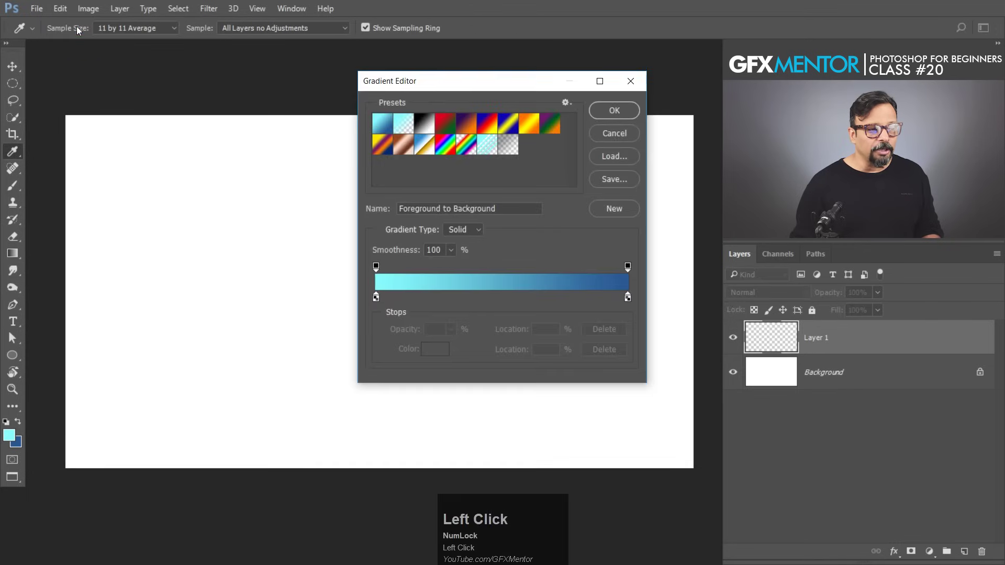
left_click_drag(468, 88, 364, 93)
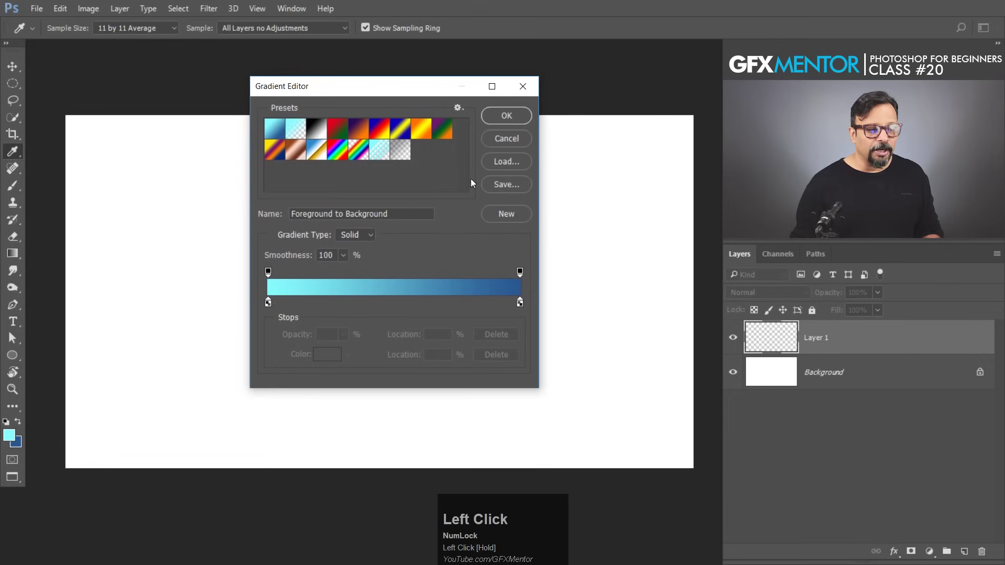
left_click(268, 304)
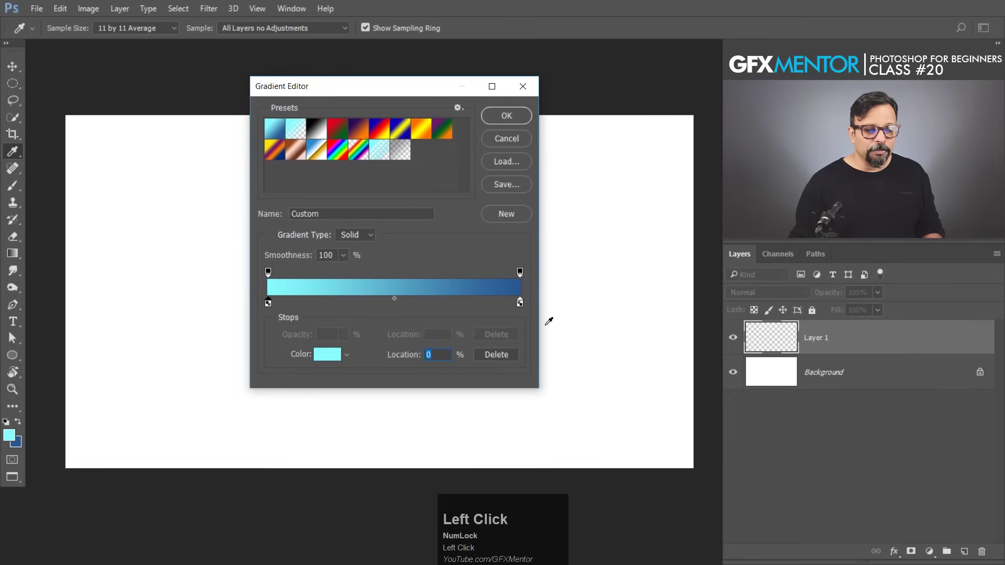
left_click(520, 303)
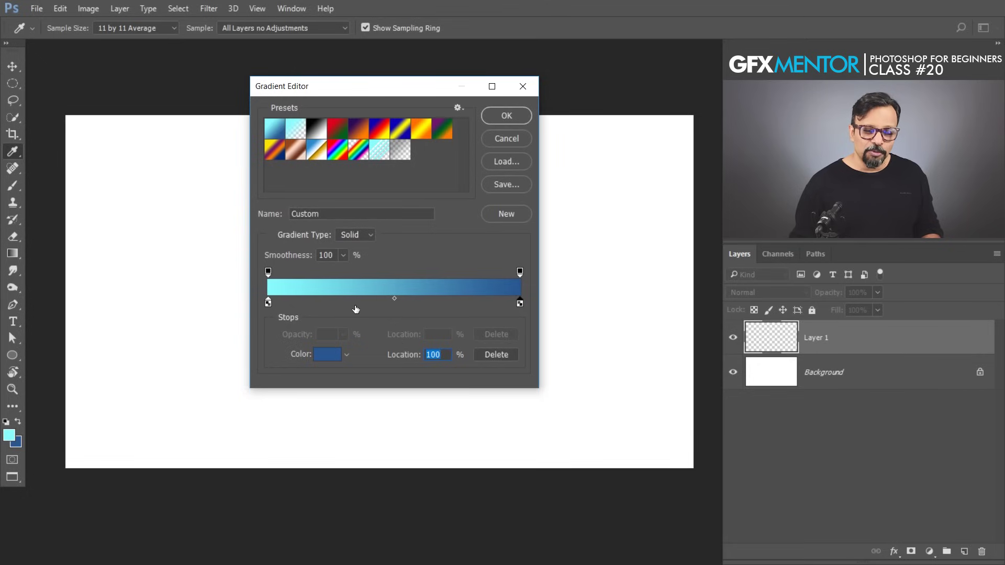
left_click(269, 303)
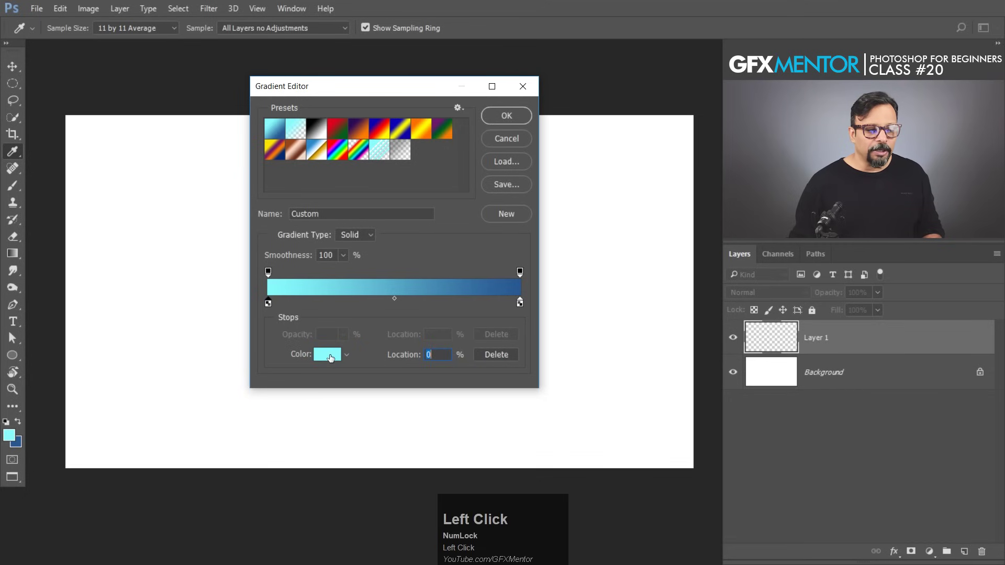
left_click(328, 356)
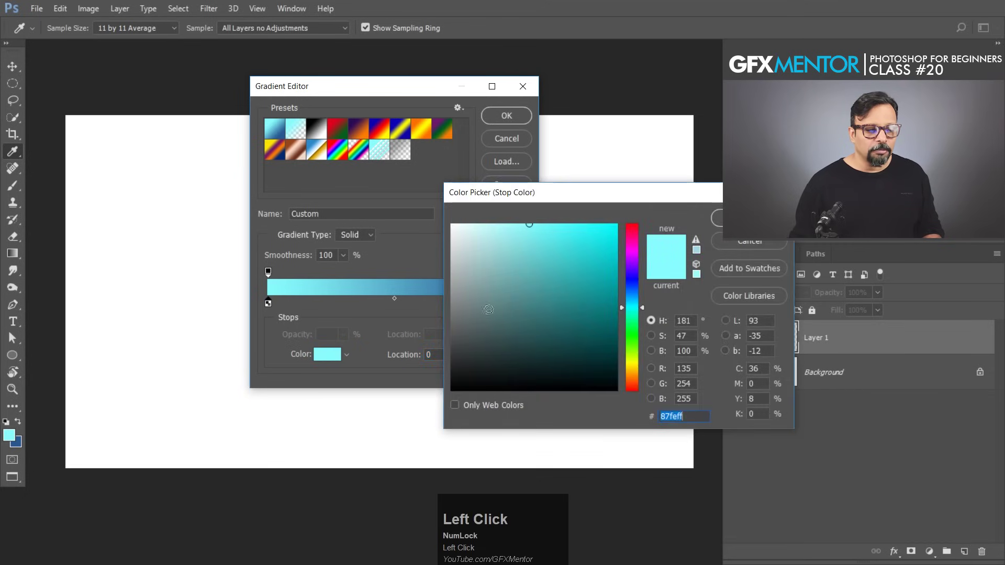
left_click_drag(636, 354, 635, 371)
left_click(539, 224)
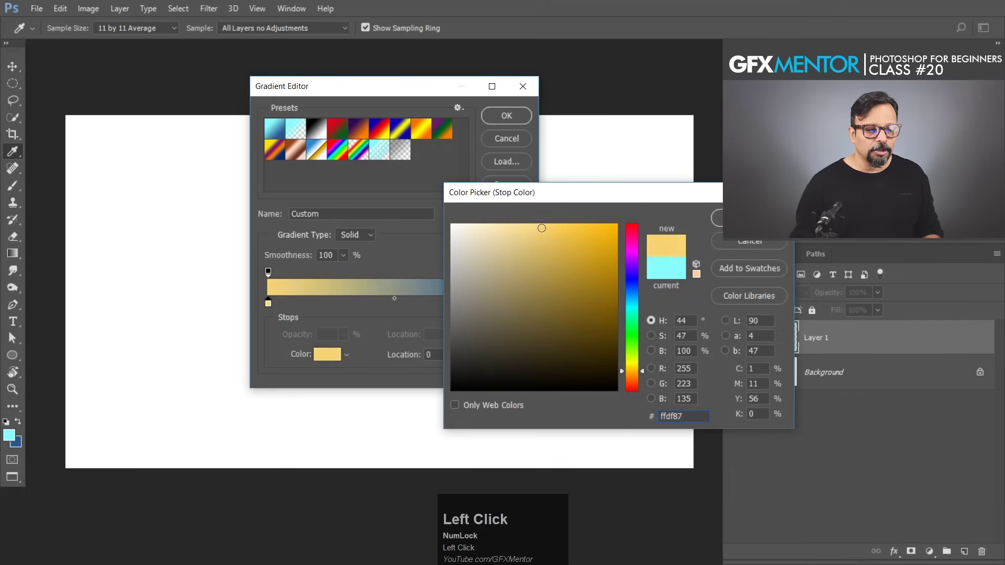
left_click(749, 218)
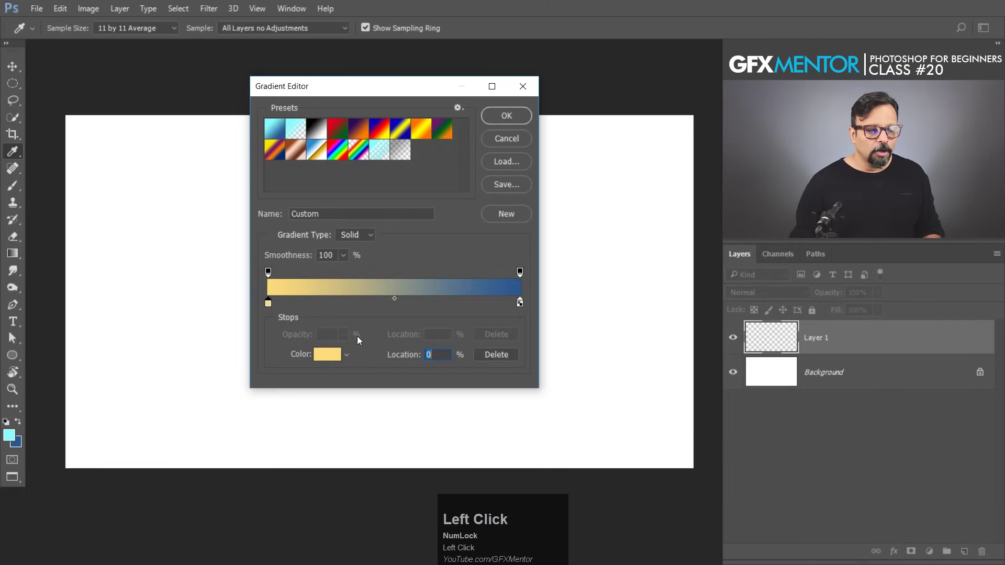
Step: Change the gradient's end colour stop to a burnt orange-red with hue 14
left_click(520, 303)
left_click(328, 357)
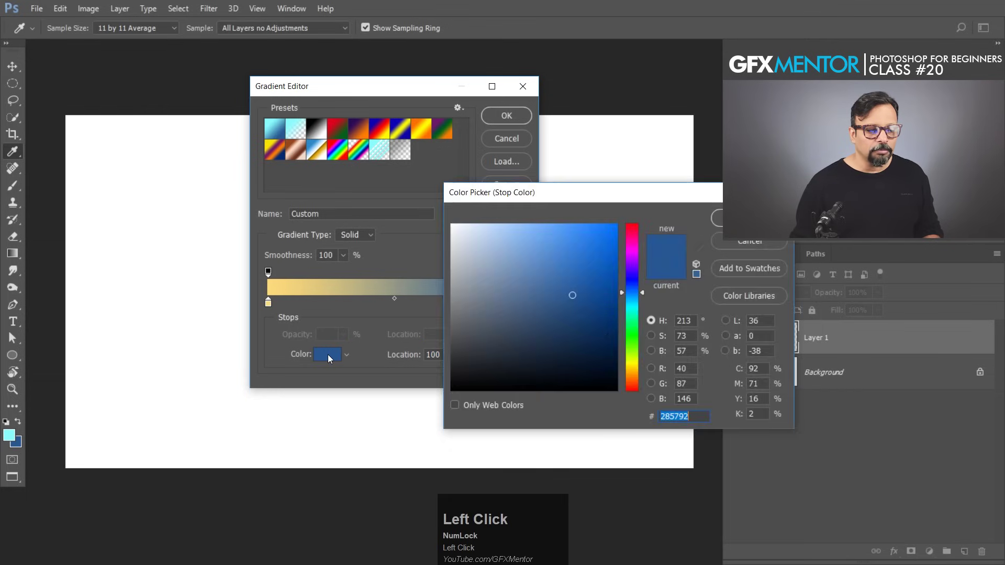
left_click_drag(631, 366, 634, 389)
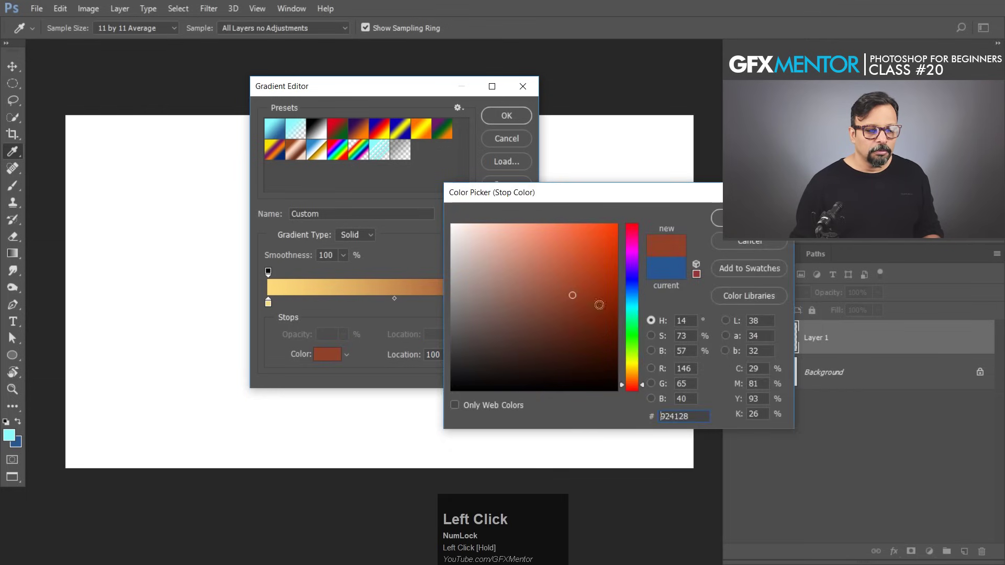
left_click_drag(578, 264, 581, 257)
left_click(748, 219)
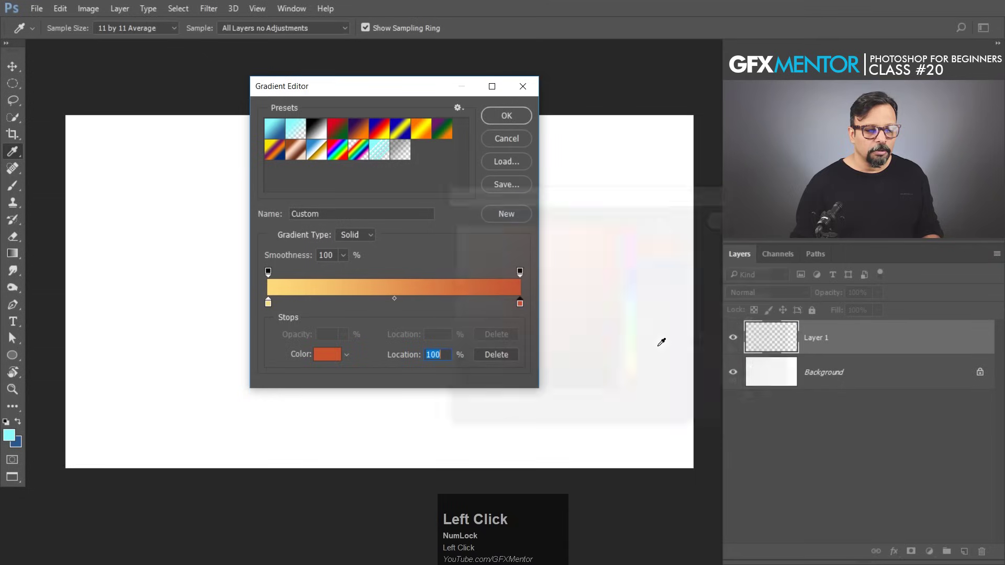
Step: Move the orange-red stop near the start, duplicate both stops alternately into seven stops ending in yellow at 100%, and accept the gradient
left_click_drag(520, 303, 313, 307)
left_click(268, 303)
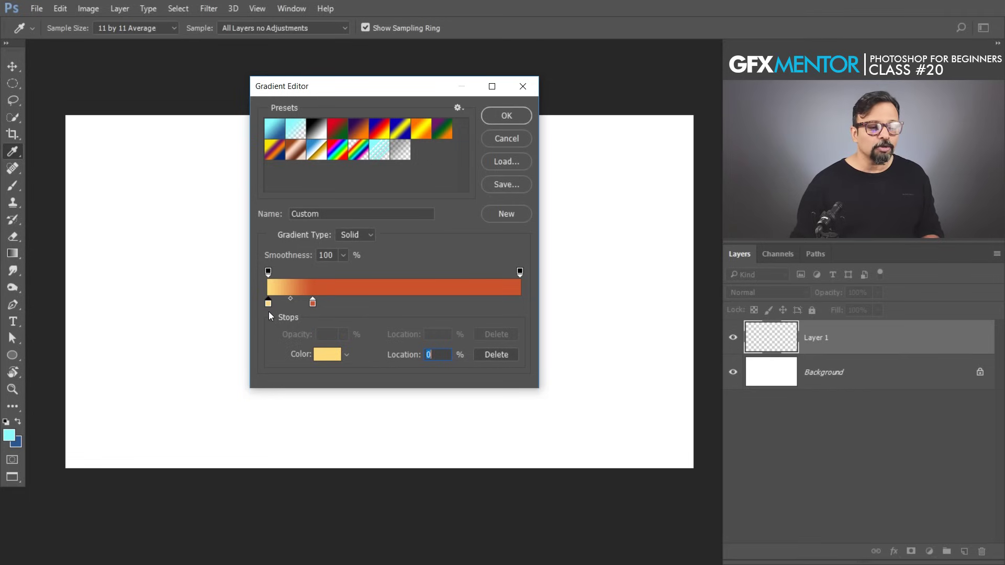
key("alt")
left_click_drag(267, 301, 527, 308)
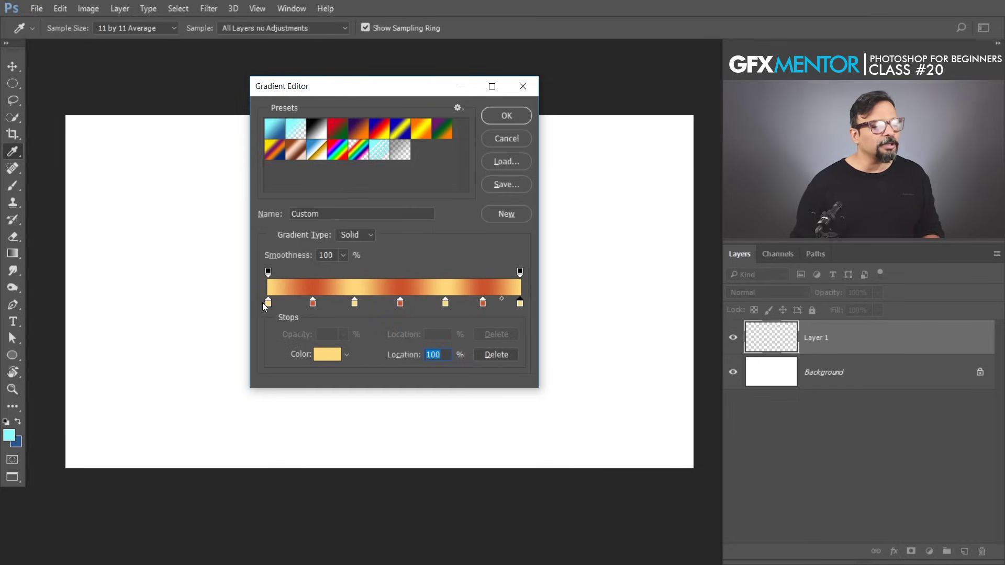
left_click(501, 115)
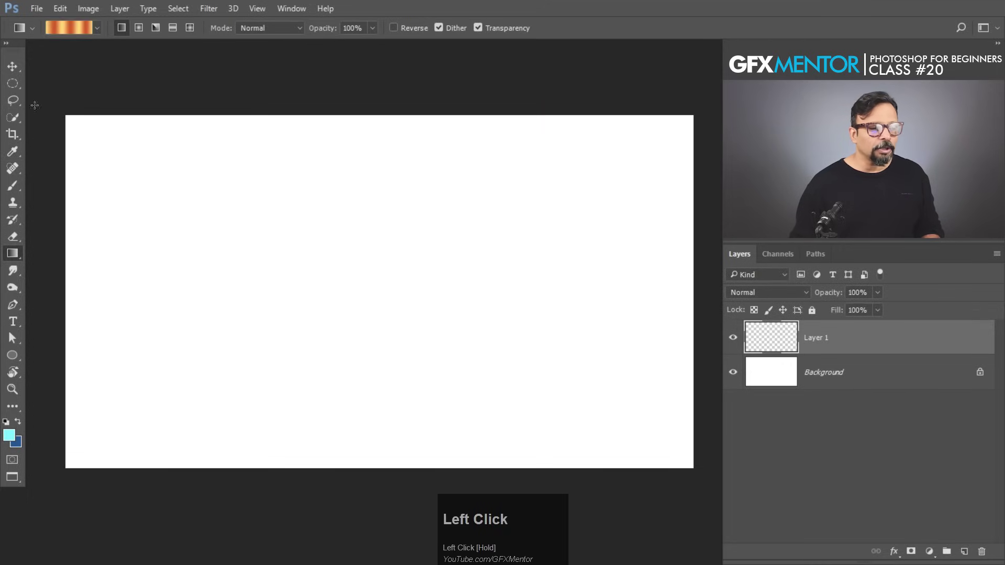
Step: Try the custom yellow and orange-red gradient on Layer 1 as a diagonal linear fill and as radial fills, undoing each one
left_click_drag(94, 140, 620, 407)
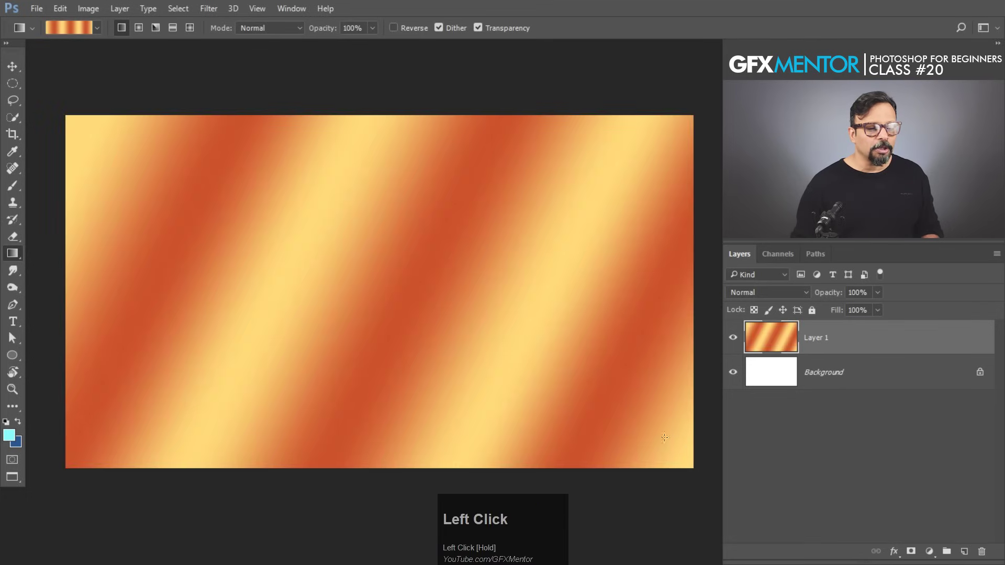
key("ctrl+z")
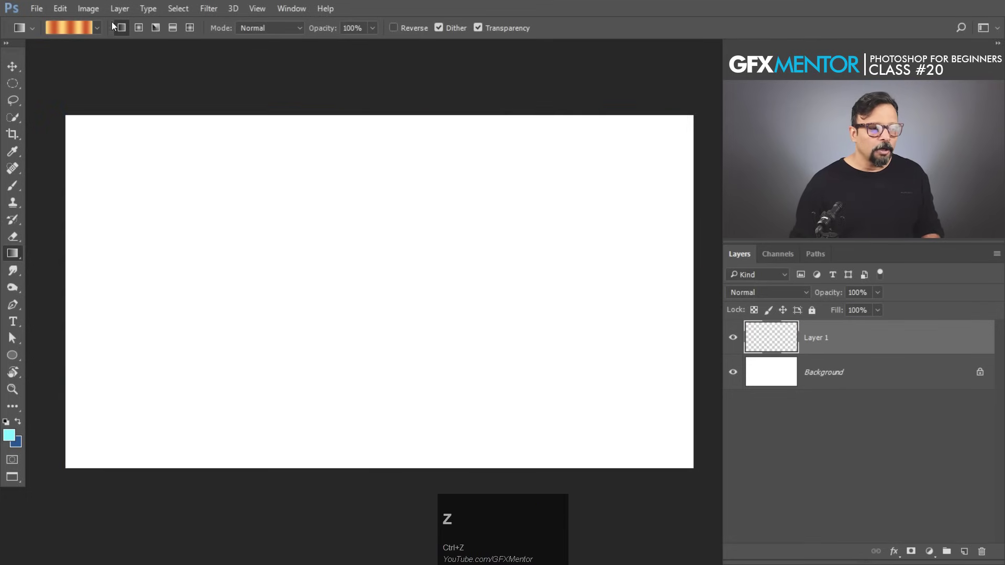
left_click(138, 28)
left_click_drag(361, 282, 535, 385)
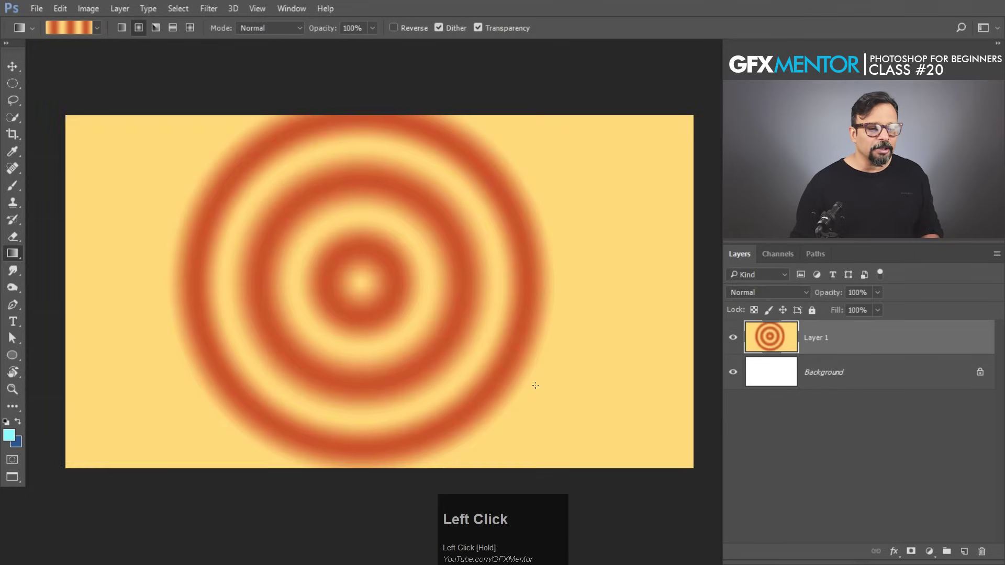
key("ctrl+z")
left_click_drag(67, 118, 698, 469)
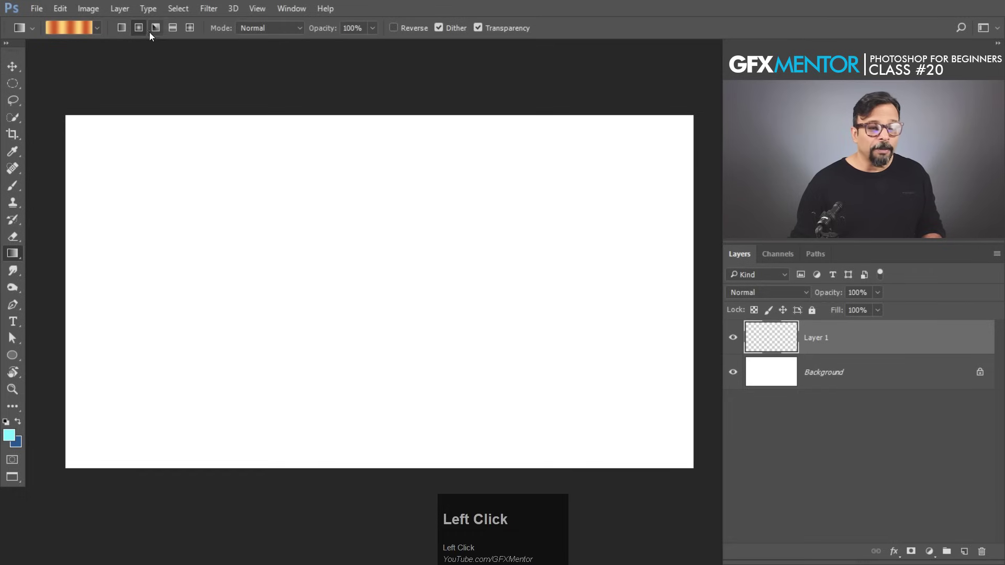
Step: Fill Layer 1 with the custom gradient in the Angle style from the canvas centre, and refill it horizontally in the Reflected style
left_click(154, 30)
left_click_drag(381, 290, 671, 461)
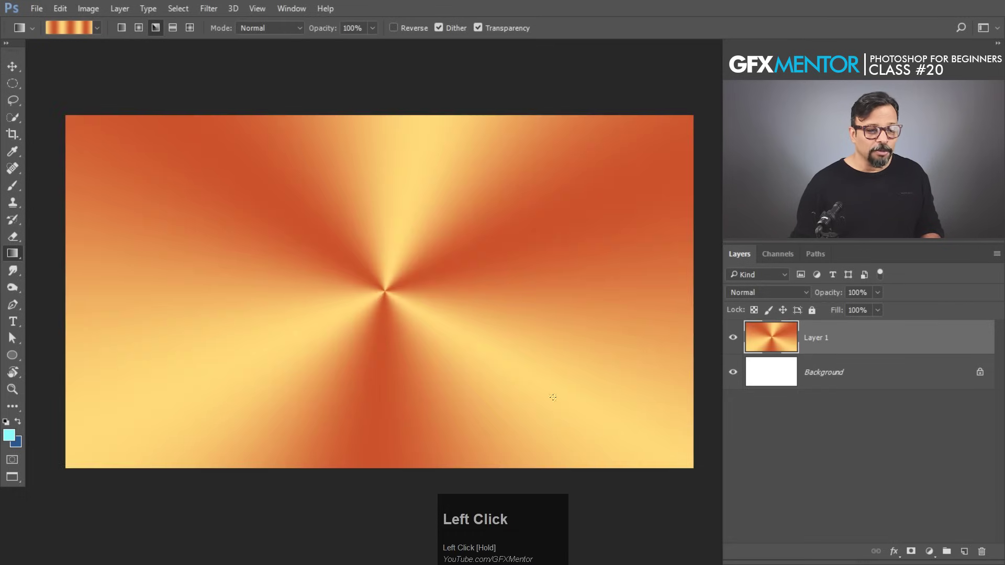
key("space")
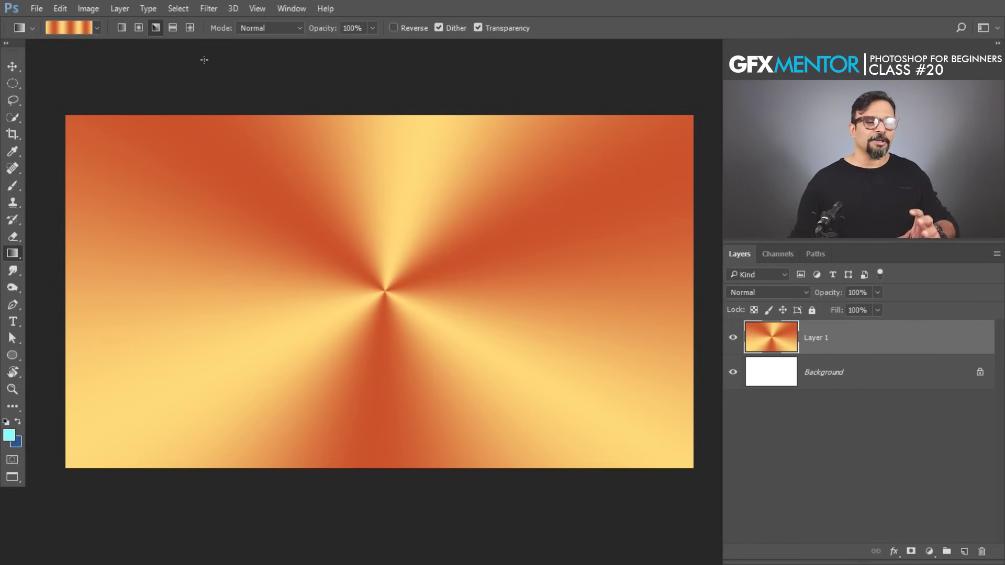
left_click(172, 28)
left_click_drag(378, 293, 569, 289)
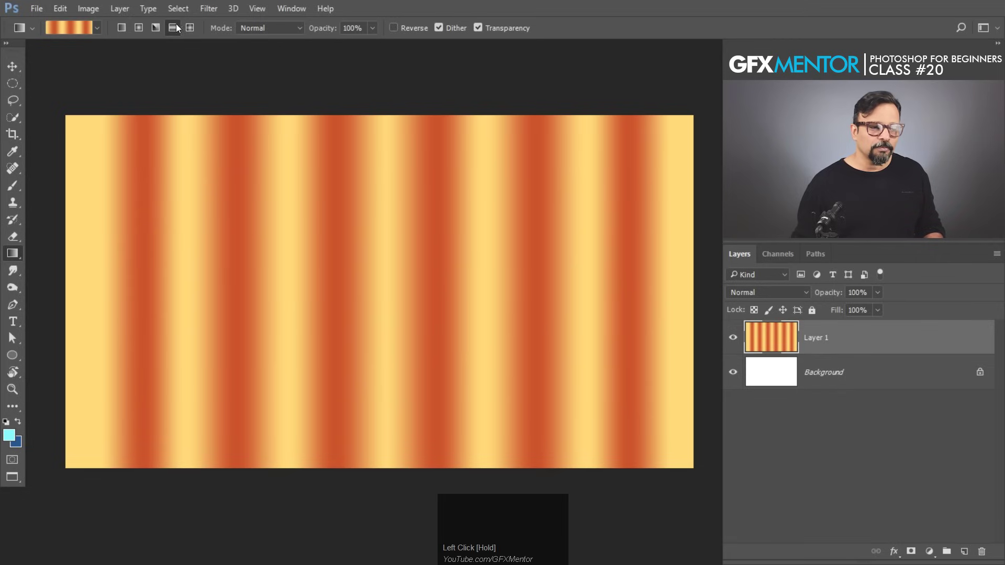
Step: Fill Layer 1 with a small Diamond-style gradient, and redraw it diagonally across the whole canvas from the upper-left corner
left_click(190, 28)
left_click_drag(271, 210, 360, 265)
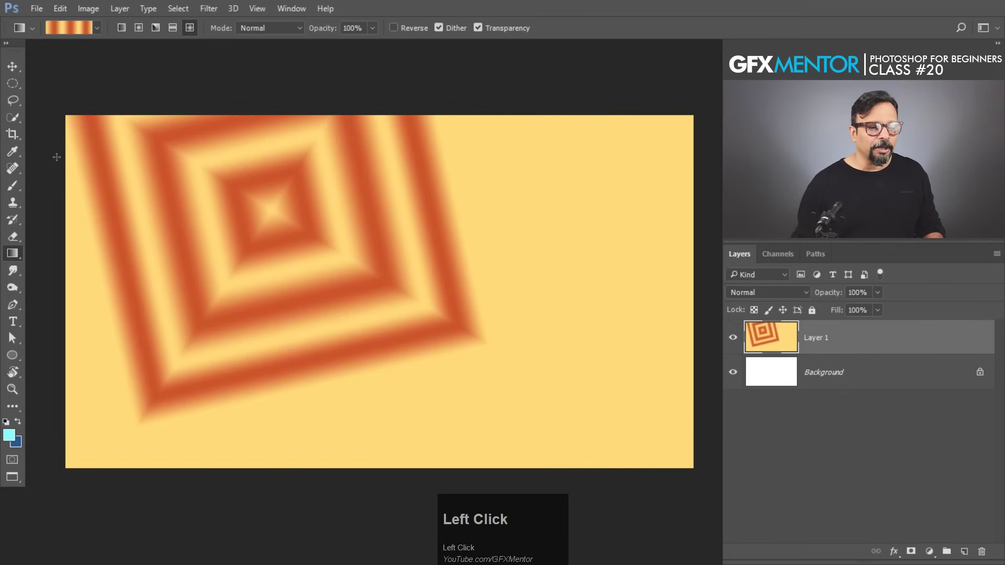
left_click_drag(63, 118, 748, 502)
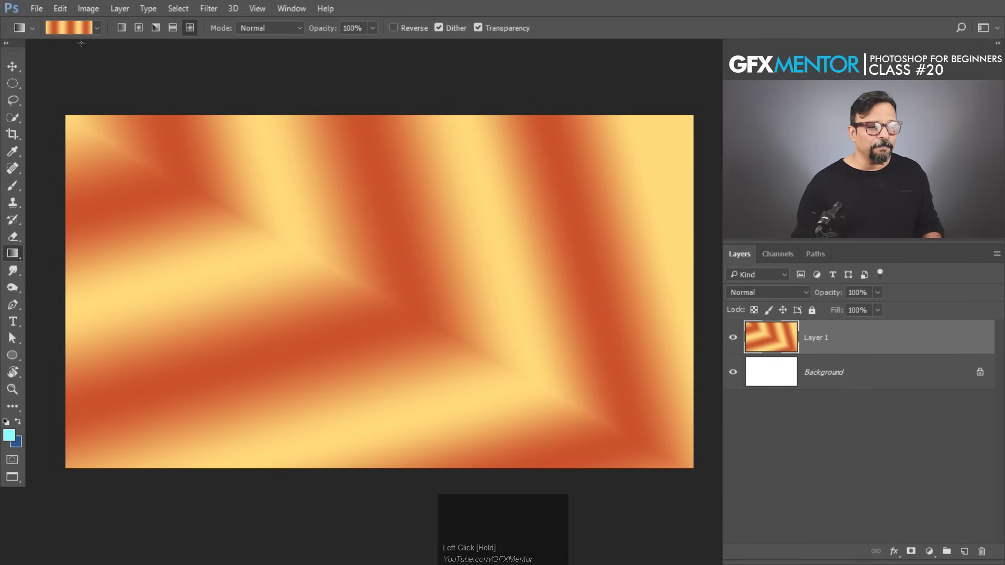
Step: Load the Violet, Orange preset in the Gradient Editor and swap its colour stops, placing orange at 0% and violet at 100%
left_click(81, 26)
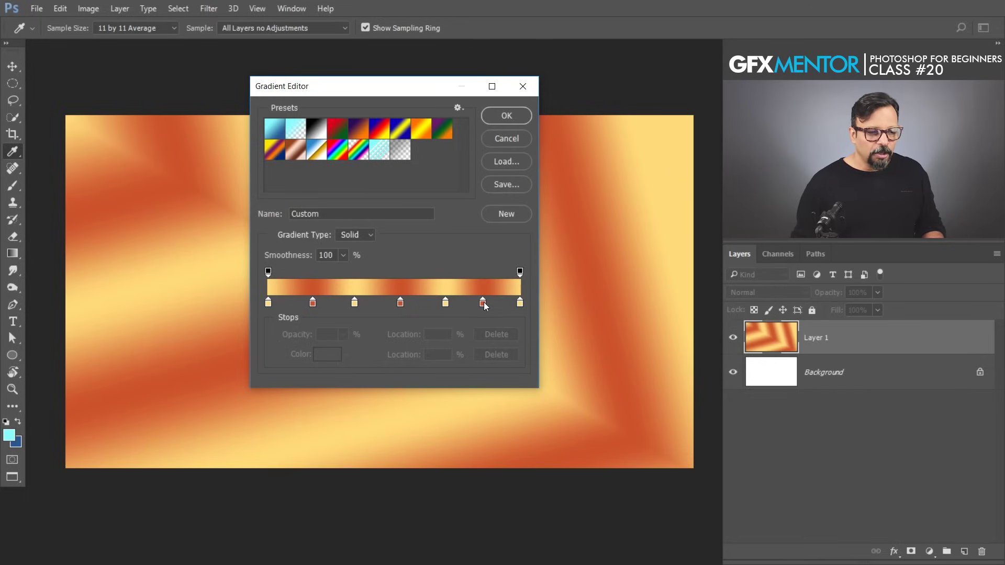
left_click(364, 132)
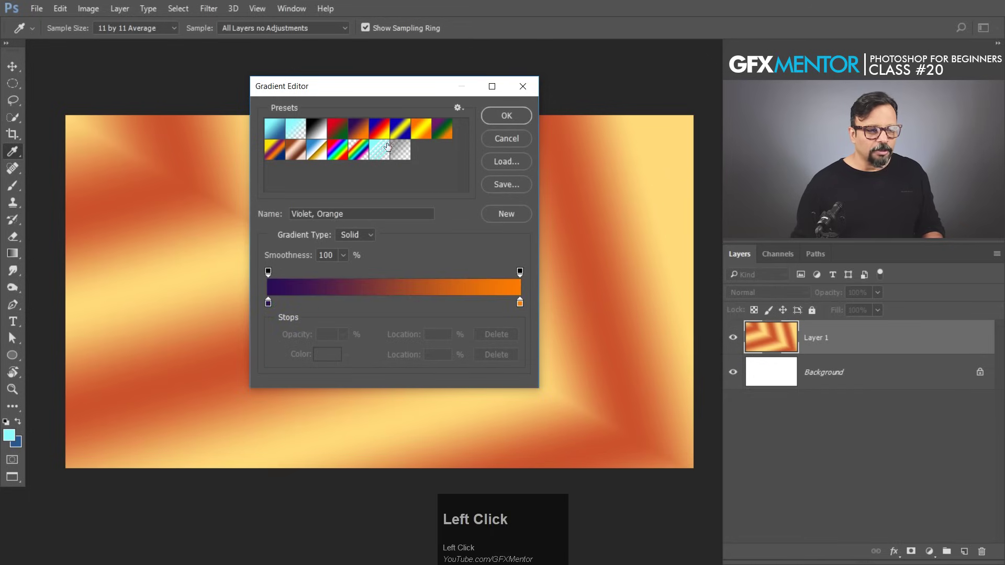
mouse_move(268, 303)
left_mouse_down()
mouse_move(520, 304)
mouse_move(280, 302)
left_mouse_up()
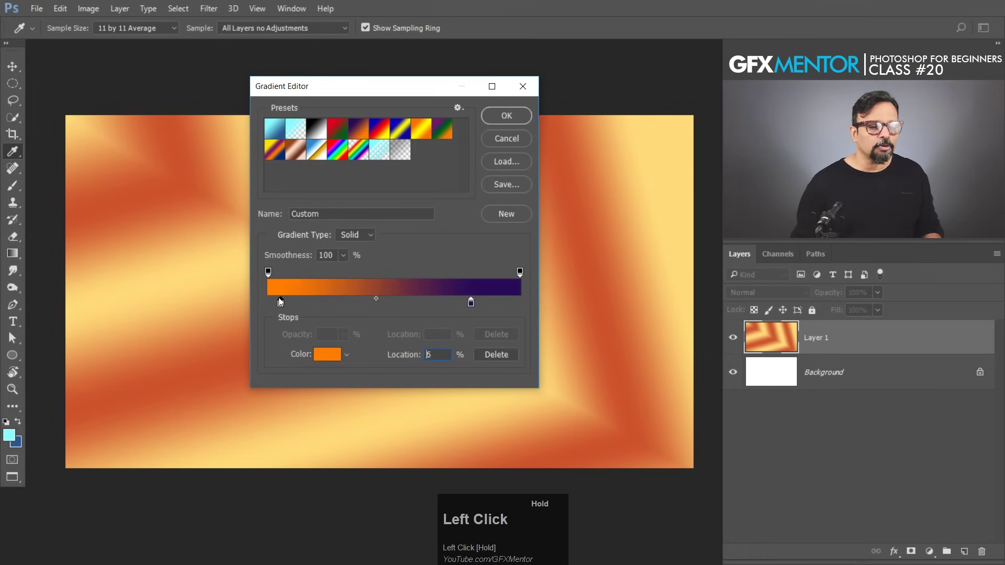
left_click_drag(471, 303, 555, 306)
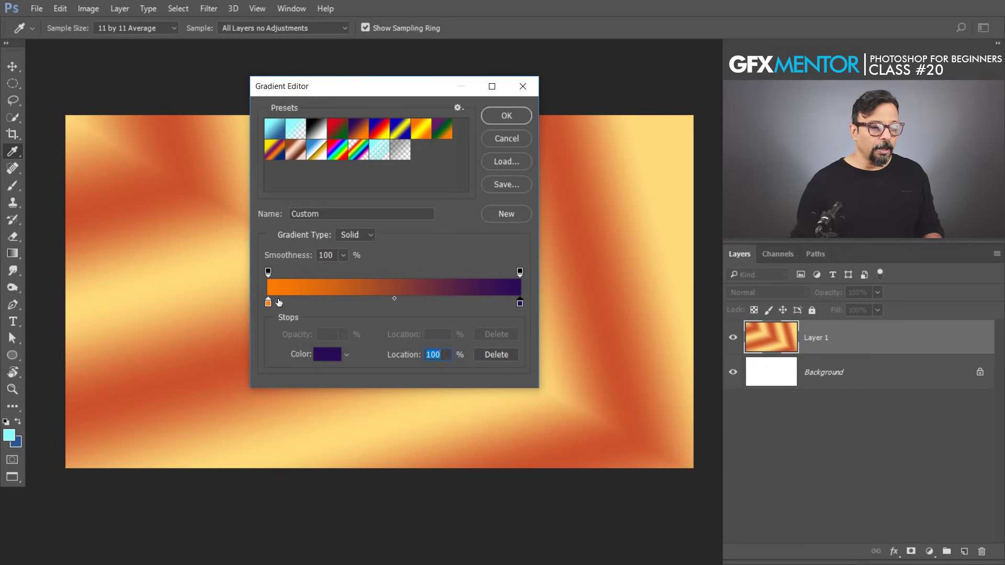
Step: Set the gradient's end opacity stop to 0% opacity
mouse_move(268, 272)
left_mouse_down()
mouse_move(301, 272)
mouse_move(265, 268)
left_mouse_up()
left_click_drag(520, 272, 529, 269)
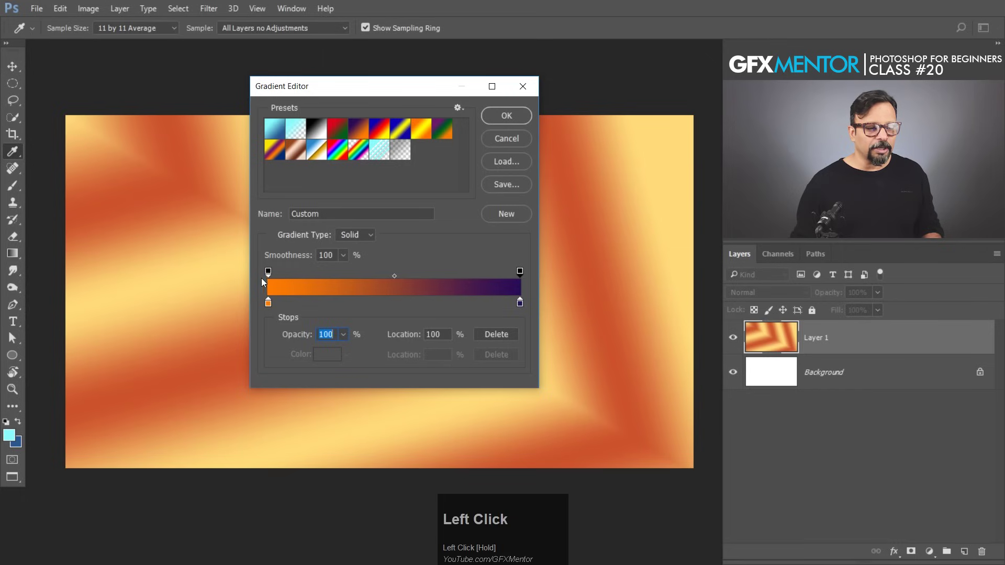
left_click_drag(271, 275, 270, 275)
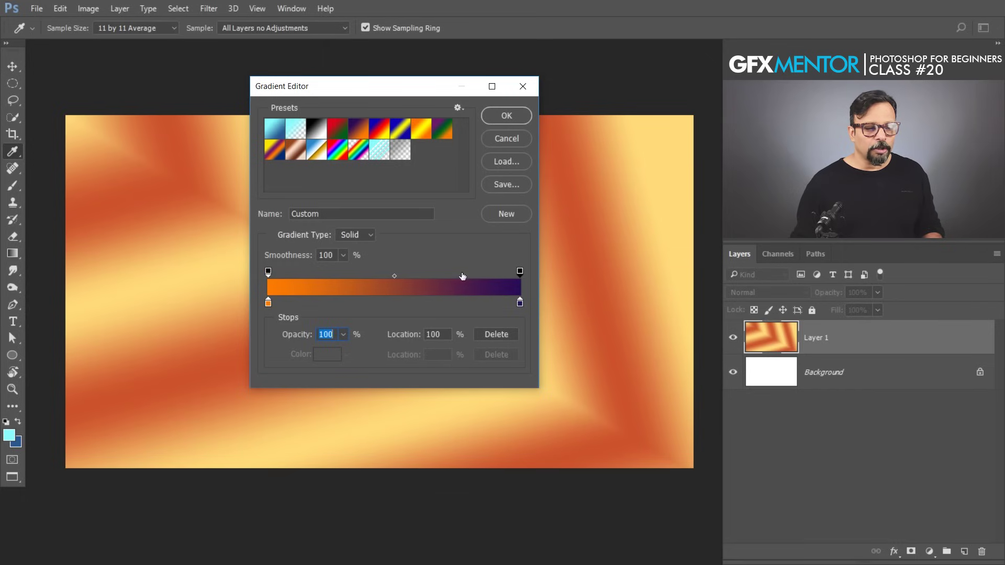
left_click_drag(520, 271, 520, 272)
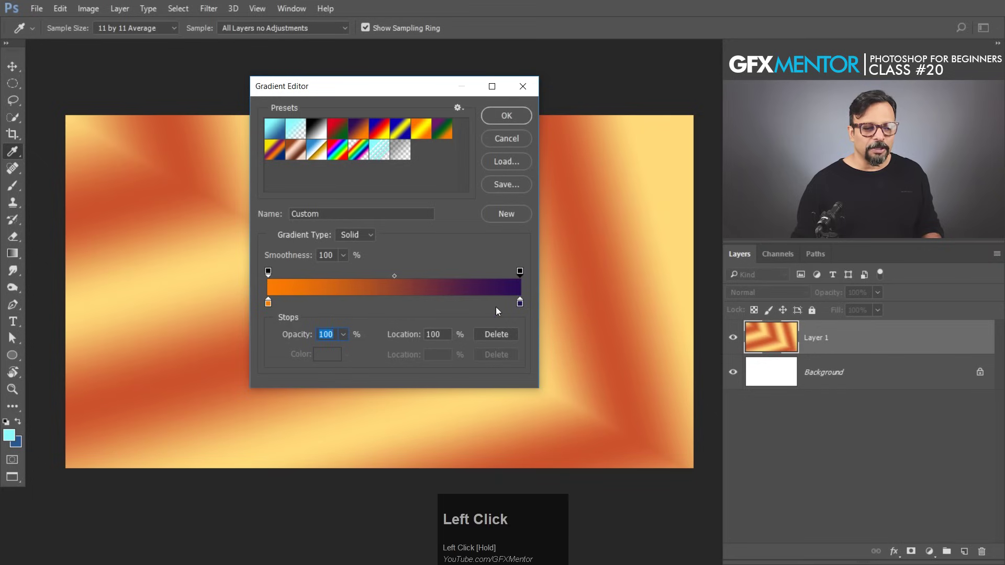
left_click_drag(344, 342, 281, 353)
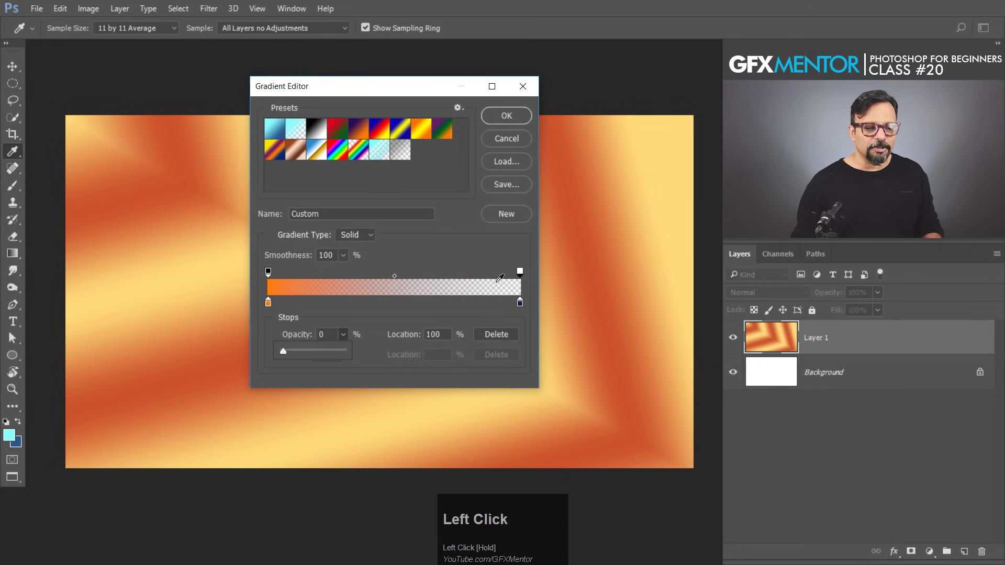
Step: Move the transparent stop to 17%, duplicate opaque and transparent stops alternately into eight stops ending transparent at 100%, and accept the gradient
left_click_drag(519, 271, 311, 279)
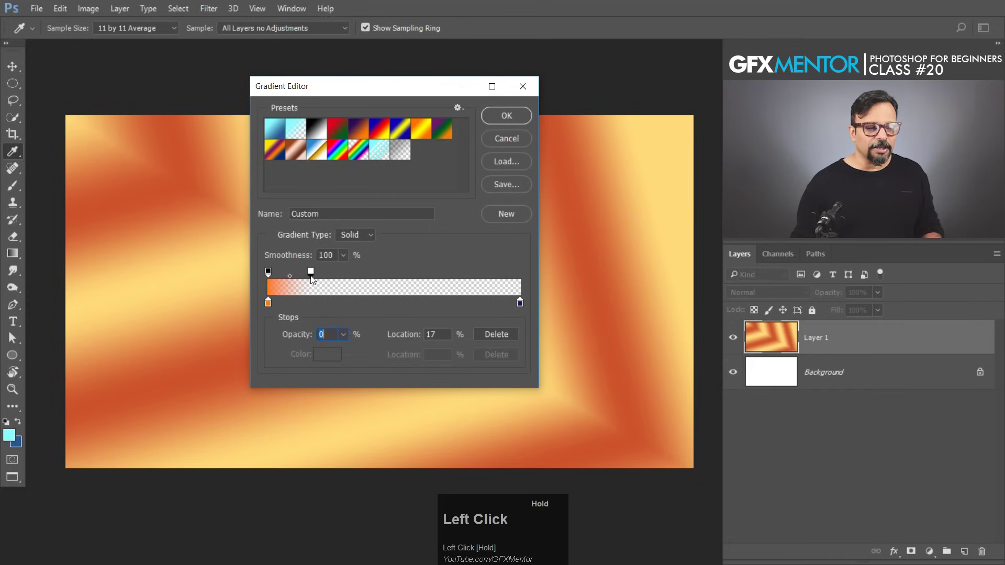
left_click(268, 273)
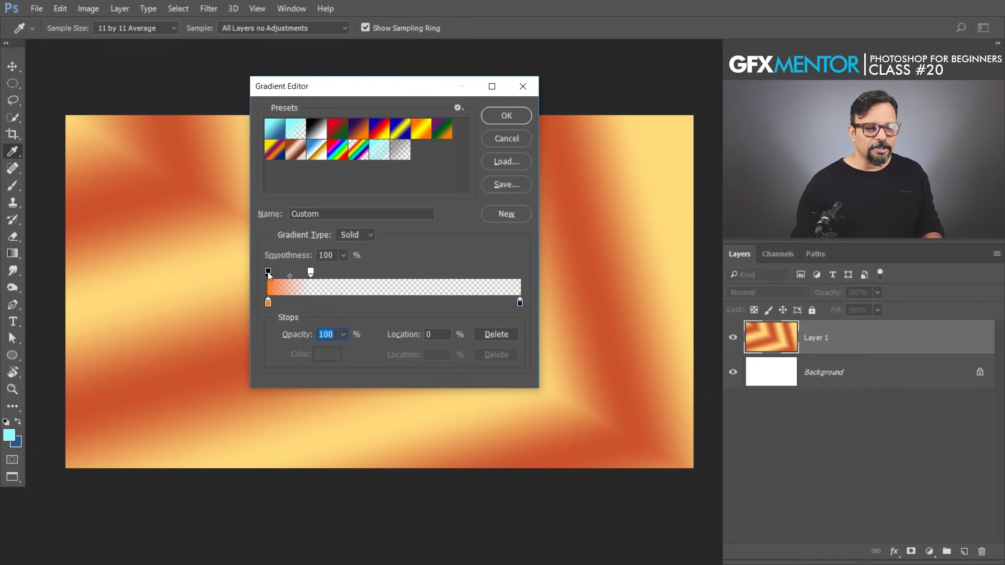
left_click(268, 274)
key("alt")
left_click_drag(268, 274, 328, 273)
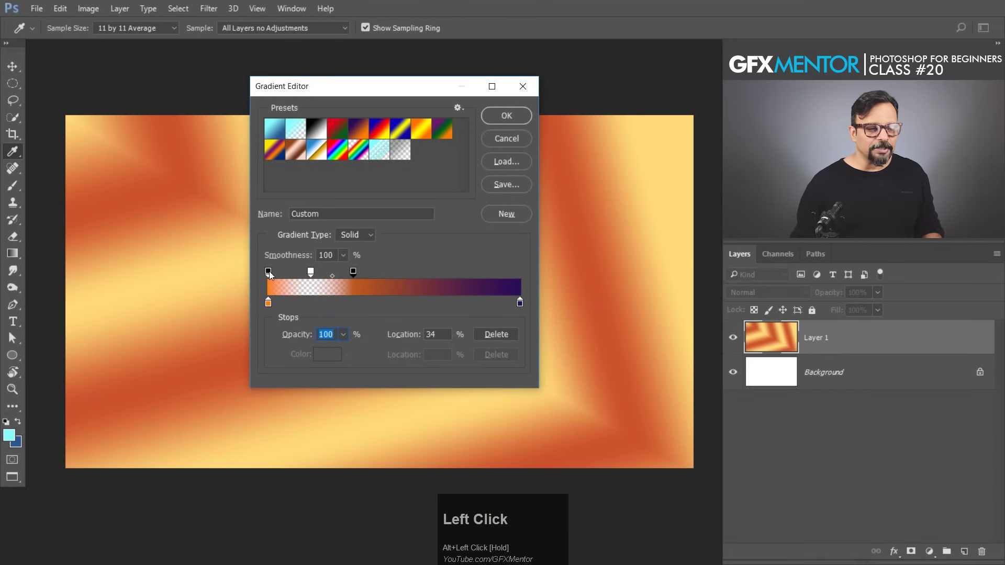
left_click(310, 271)
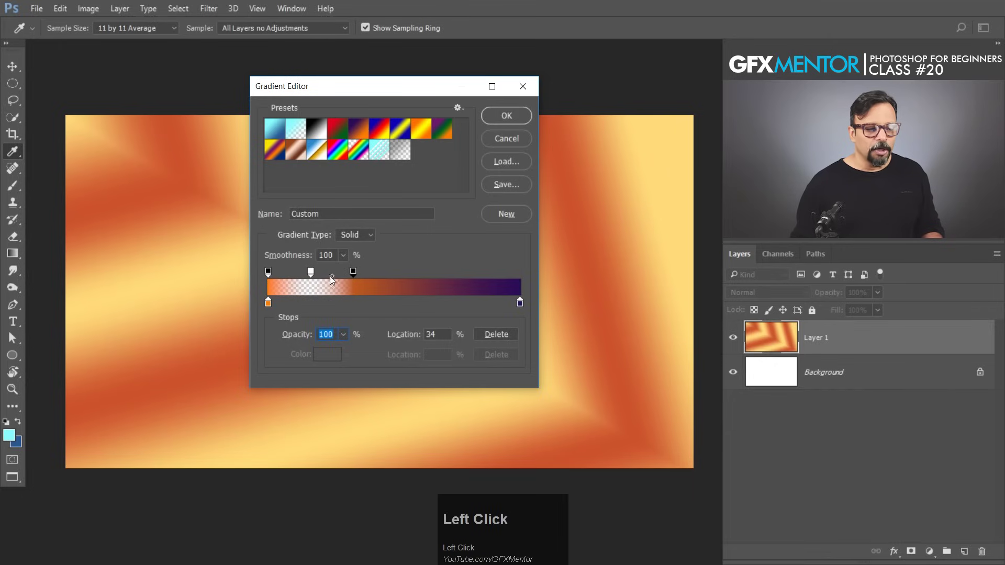
left_click_drag(315, 273, 526, 274)
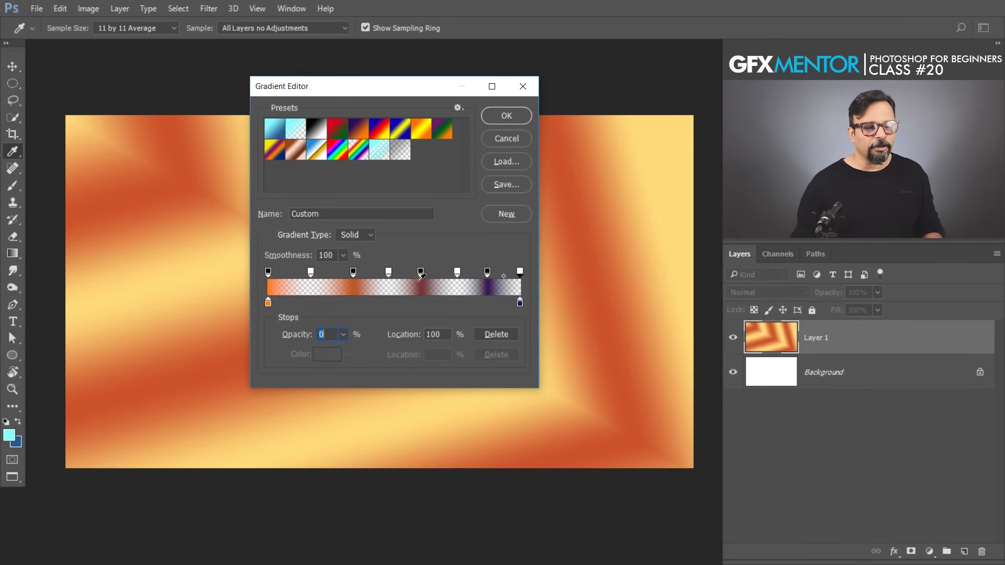
left_click(507, 116)
Step: Add a new empty layer above Layer 1 and delete Layer 1
left_click(965, 551)
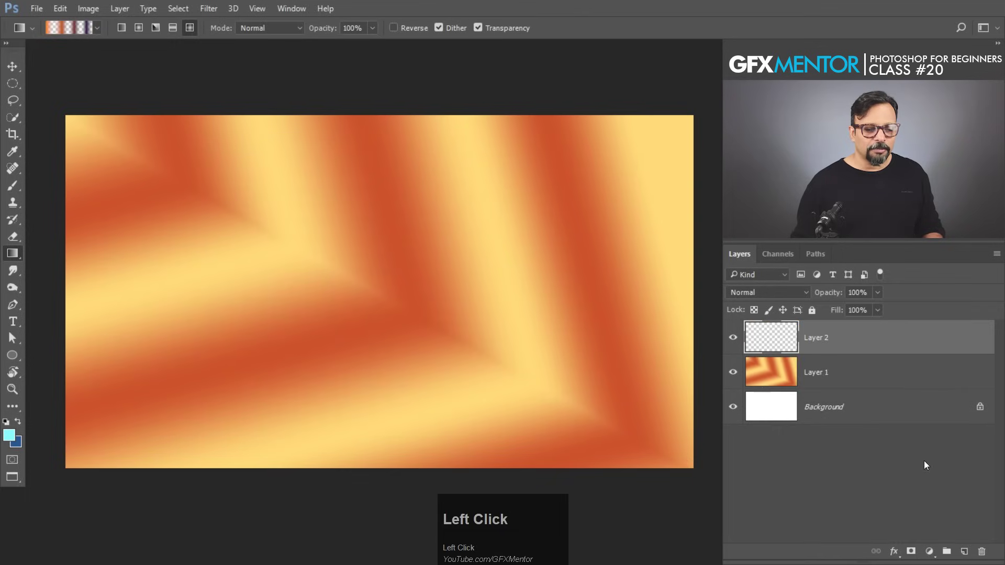
left_click_drag(938, 372, 981, 552)
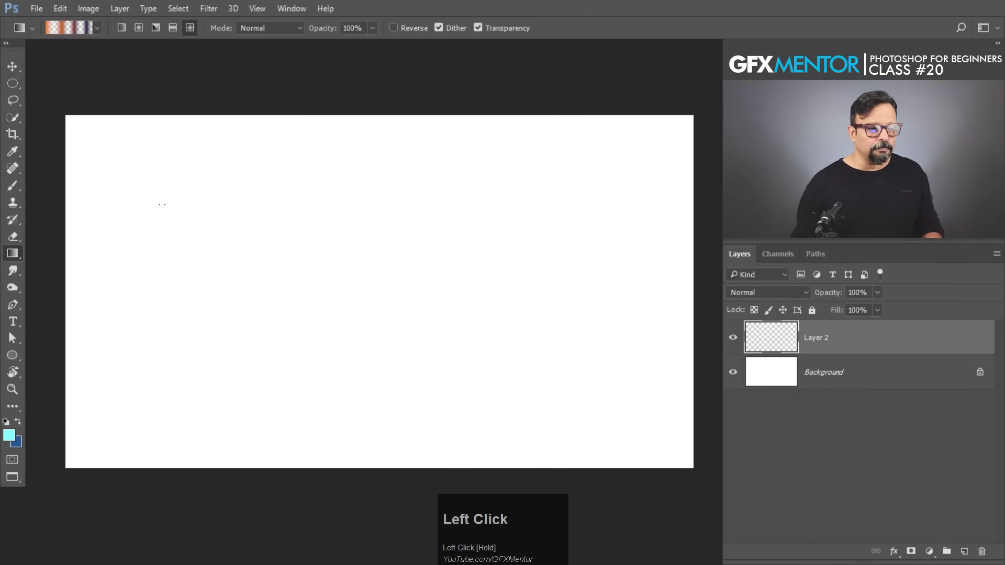
Step: Draw the striped transparent gradient diagonally across Layer 2 in the Linear style, and toggle the Background's visibility to check the transparency
left_click(121, 28)
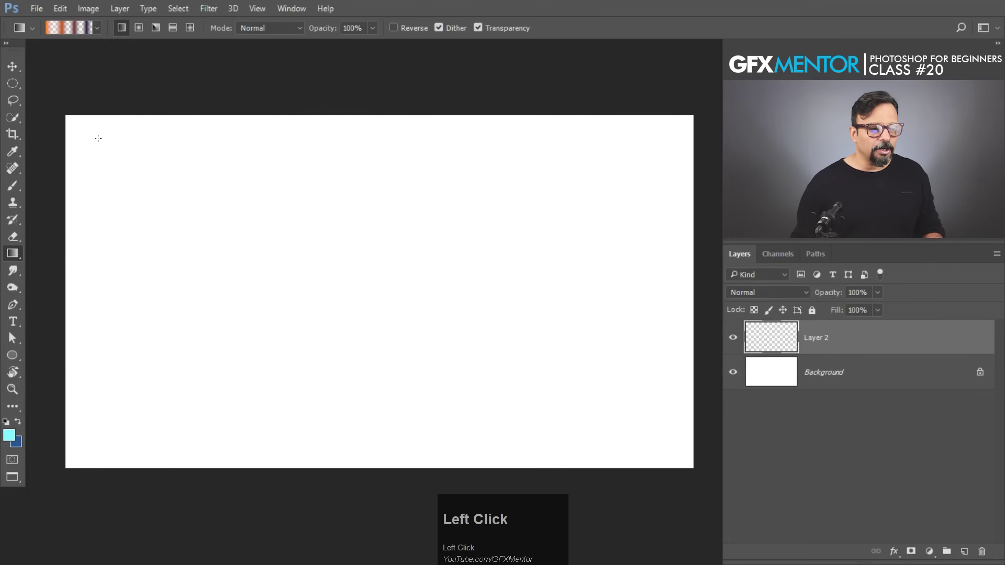
left_click_drag(98, 139, 453, 315)
left_click(733, 372)
left_click(733, 372)
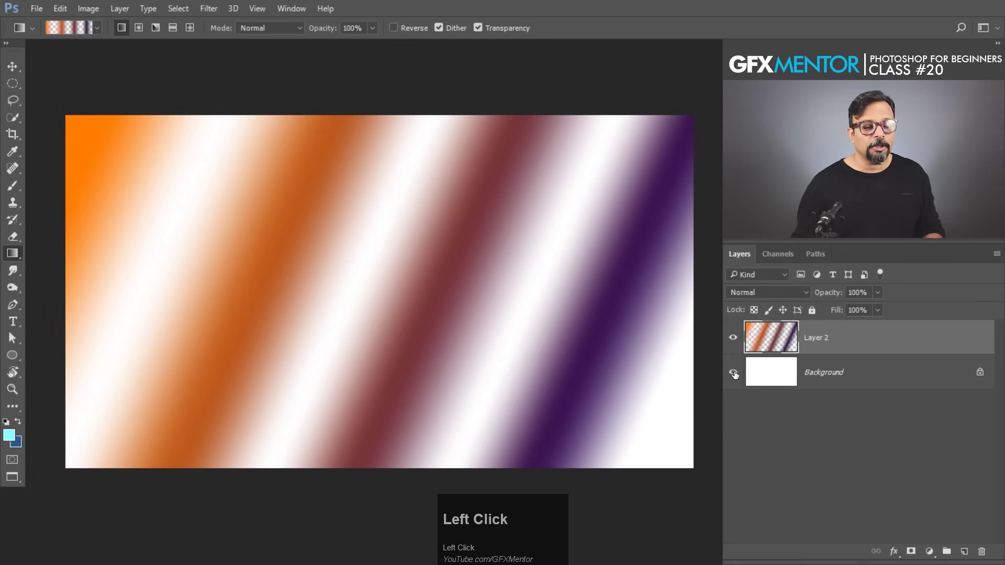
left_click(733, 373)
left_click(733, 372)
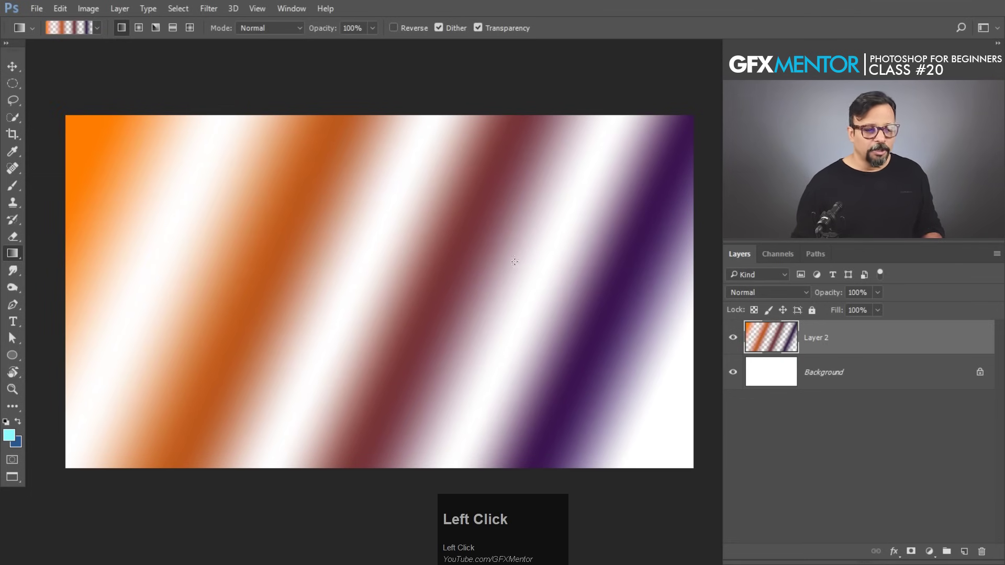
Step: Load the red-to-green preset in the Gradient Editor and change its starting colour stop to dark purple 552182
left_click(70, 27)
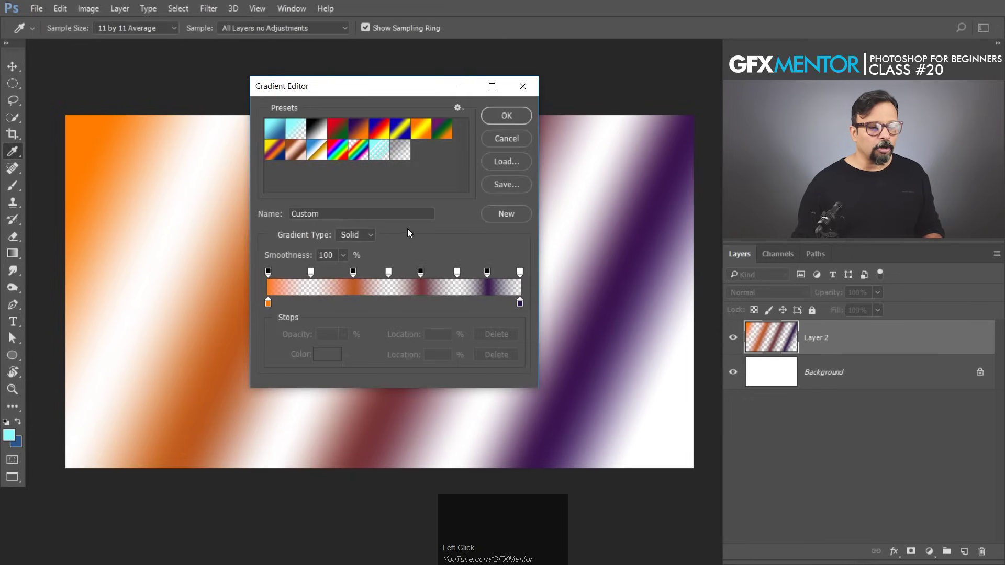
left_click(331, 131)
left_click(268, 303)
left_click(327, 355)
left_click_drag(624, 313, 627, 265)
left_click(577, 304)
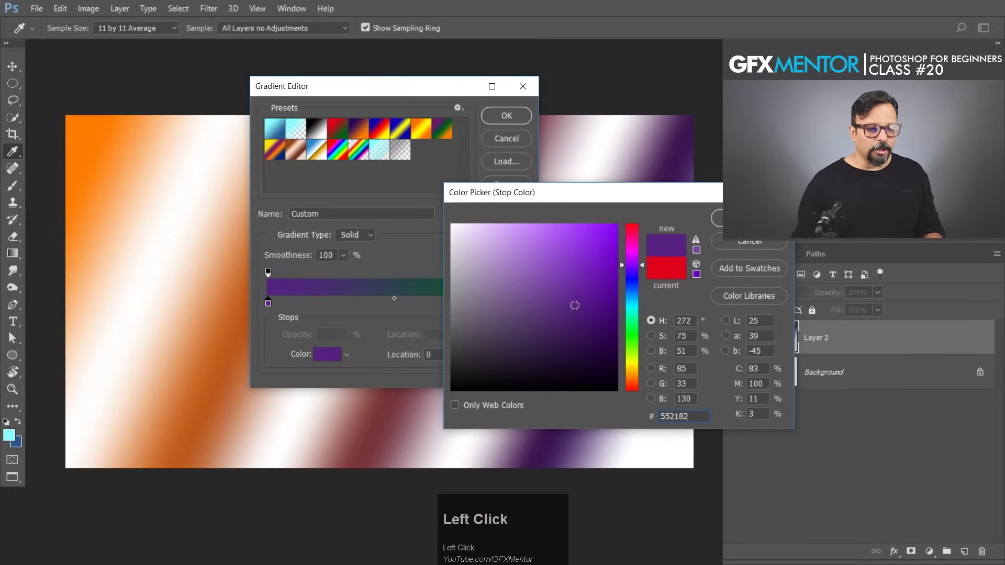
left_click(716, 218)
Step: Duplicate the purple colour stop, remove the green end stop, and move the purple copy to 100%
left_click_drag(268, 306, 391, 309)
left_click_drag(519, 304, 498, 340)
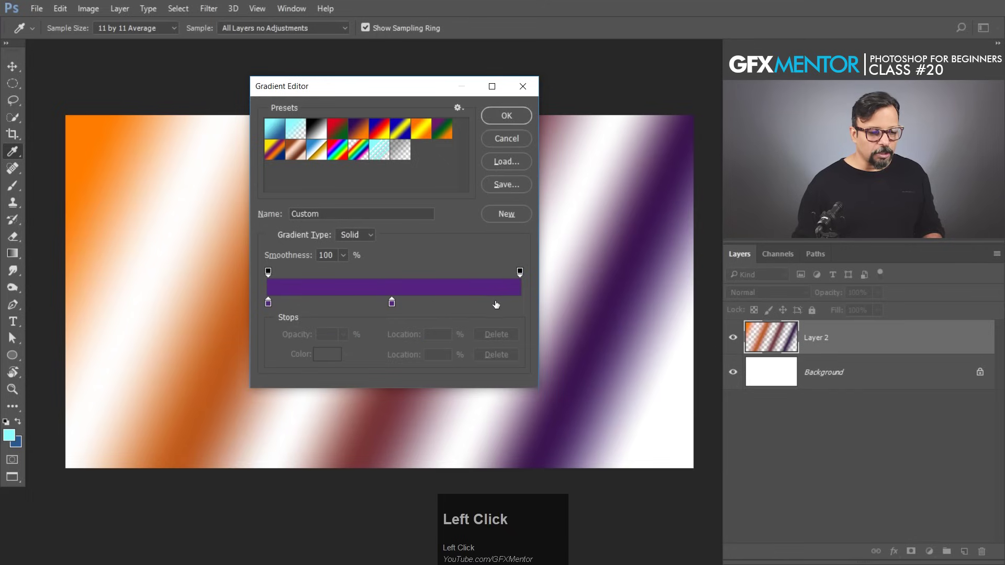
key("ctrl+z")
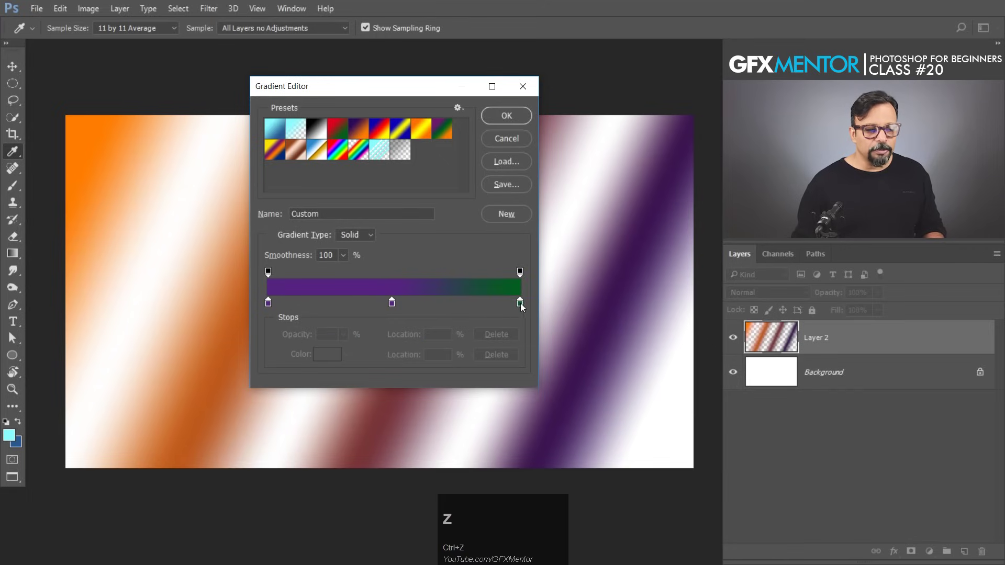
left_click_drag(521, 304, 522, 323)
left_click_drag(392, 302, 520, 303)
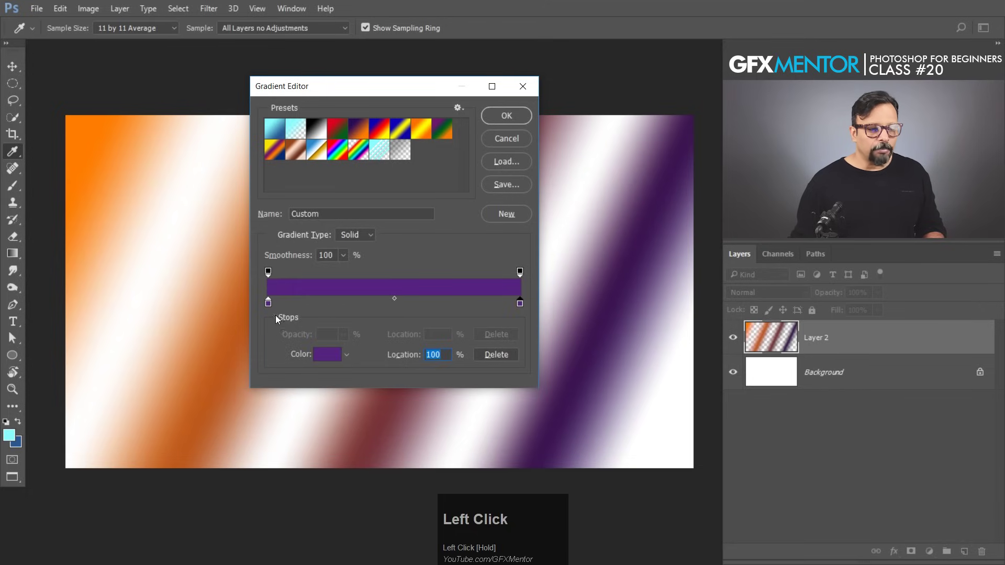
Step: Change the gradient's starting colour stop to the lighter purple a456e6
left_click(268, 304)
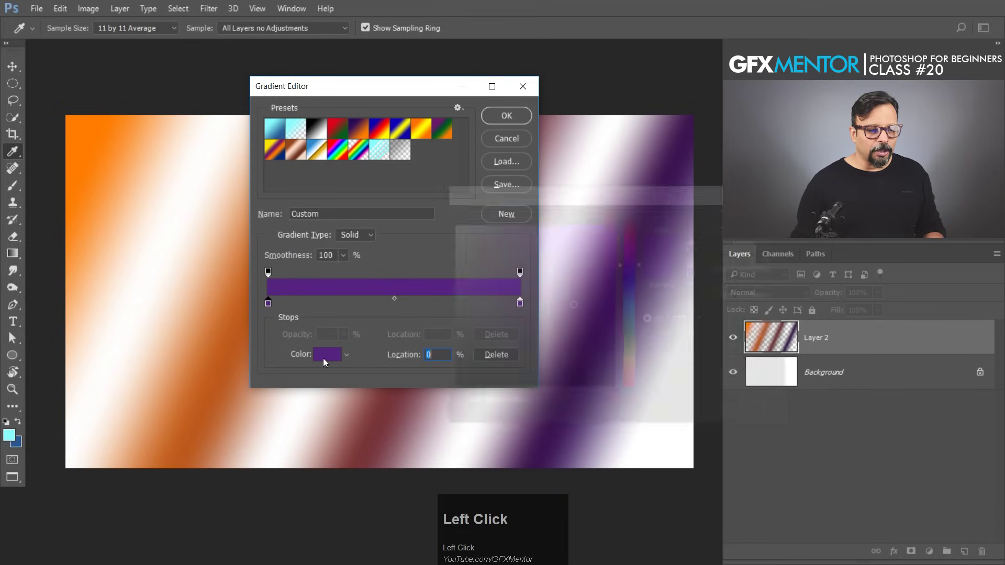
left_click(323, 359)
left_click_drag(560, 273, 555, 239)
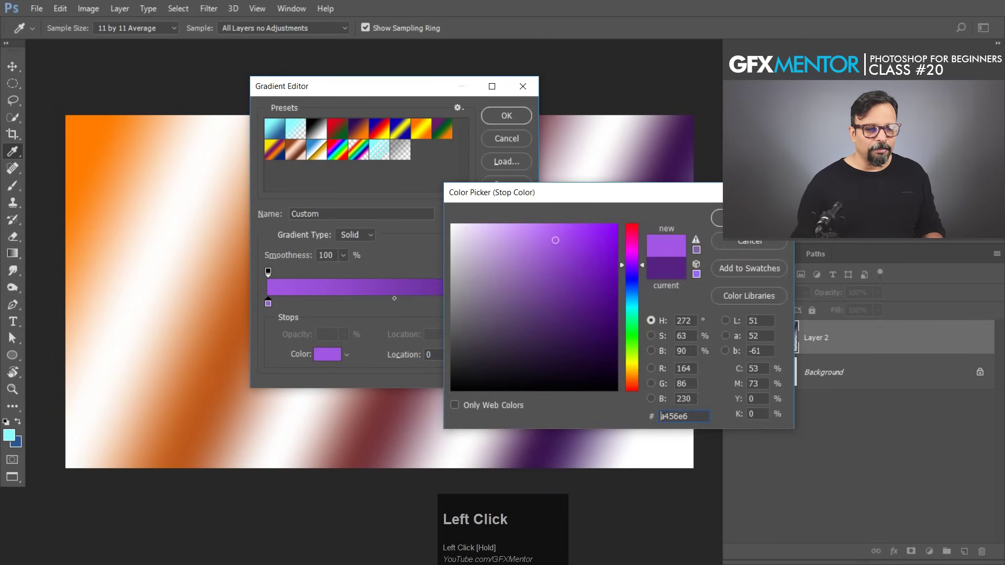
left_click(748, 218)
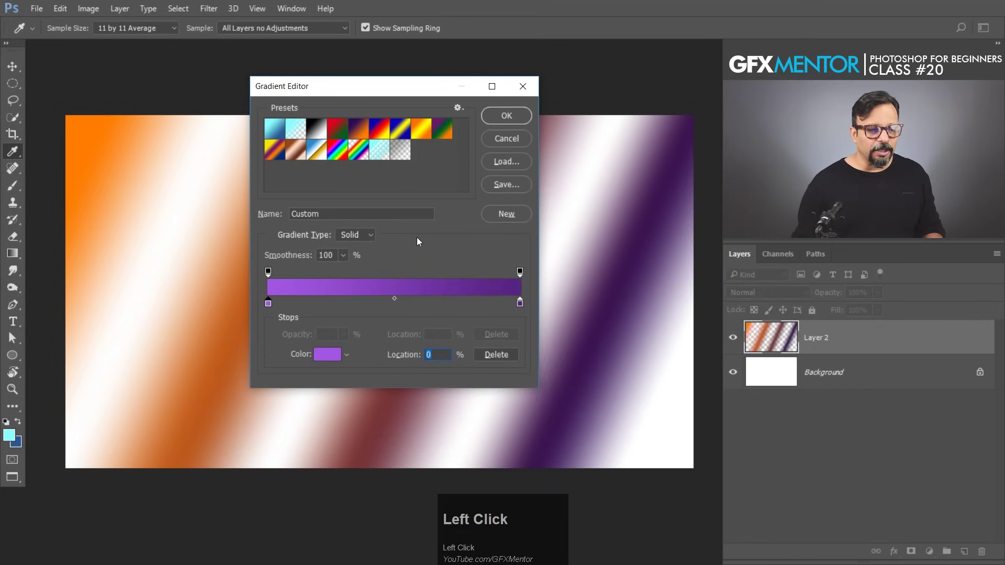
Step: Accept the light-to-dark purple gradient and draw it diagonally across Layer 2
left_click(506, 116)
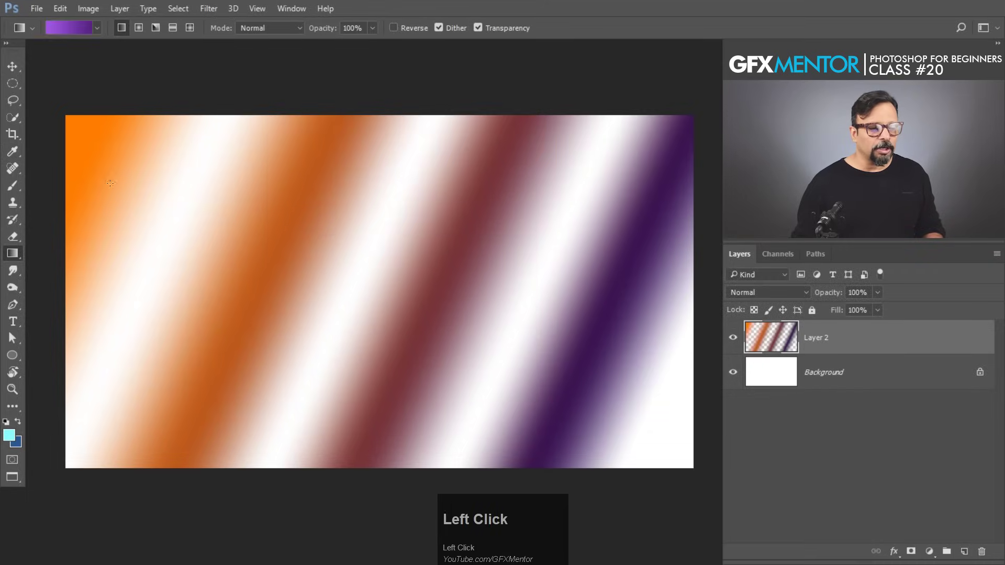
left_click_drag(91, 131, 688, 466)
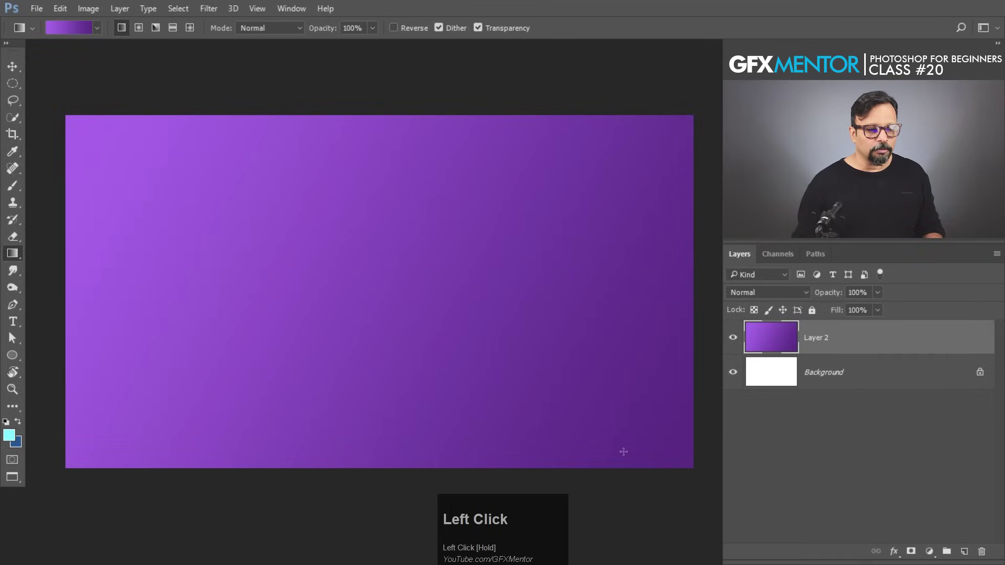
left_click(97, 27)
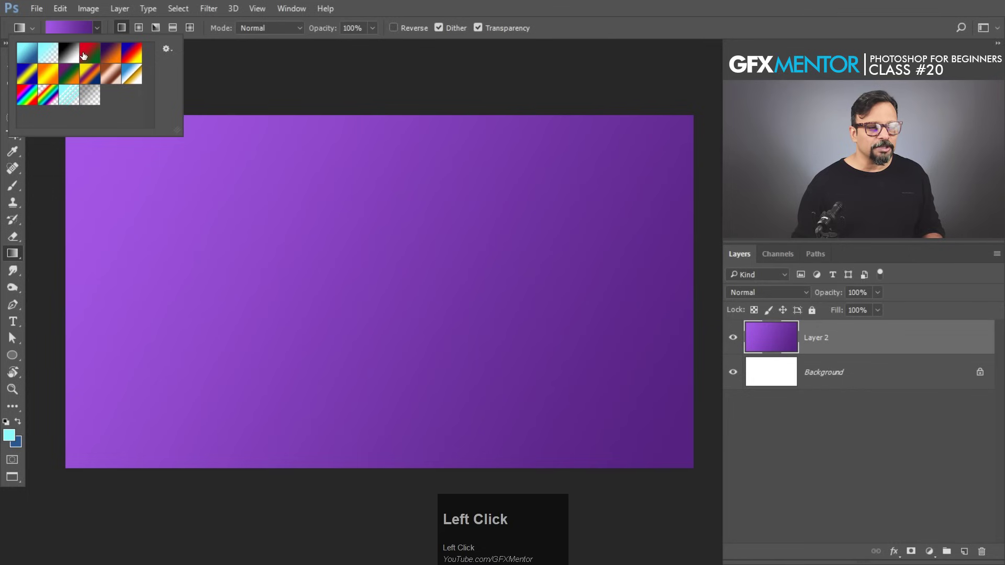
Step: Save the purple gradient as a new preset in the Gradient Editor and redraw it diagonally across Layer 2
left_click(70, 26)
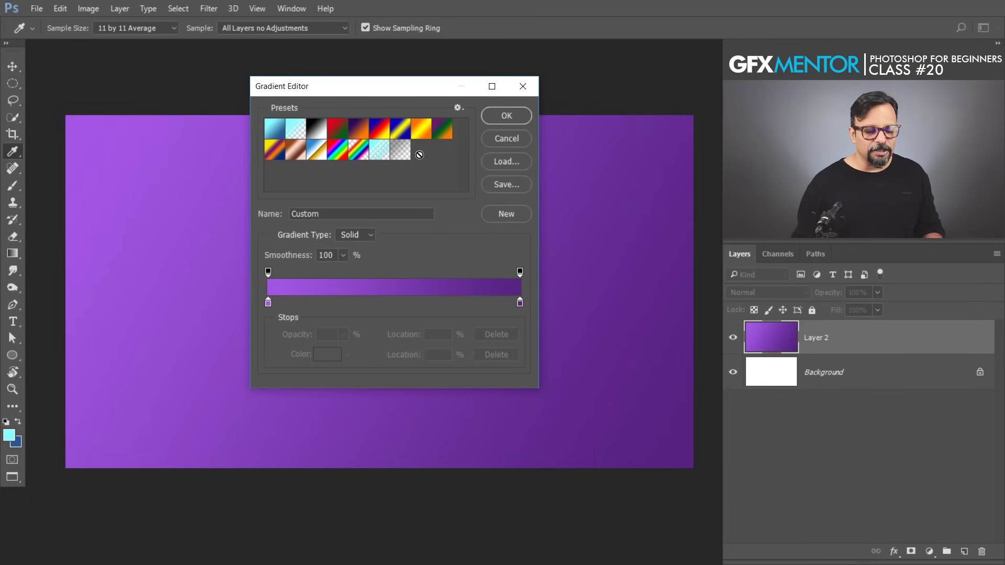
left_click(503, 216)
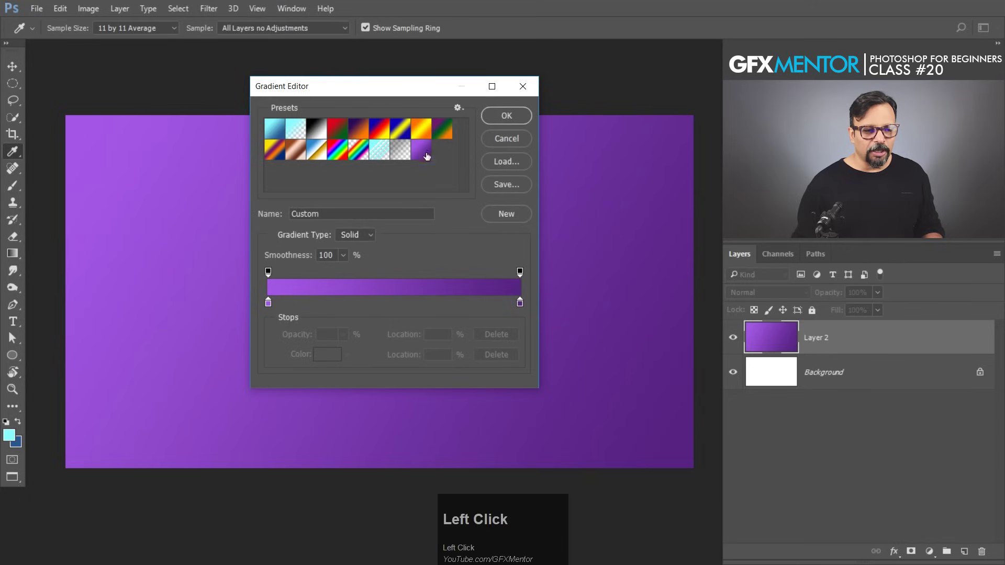
left_click(501, 116)
left_click_drag(135, 154, 602, 404)
Step: Choose the dark-purple-to-orange preset and draw it across Layer 2 along both diagonals
left_click(97, 28)
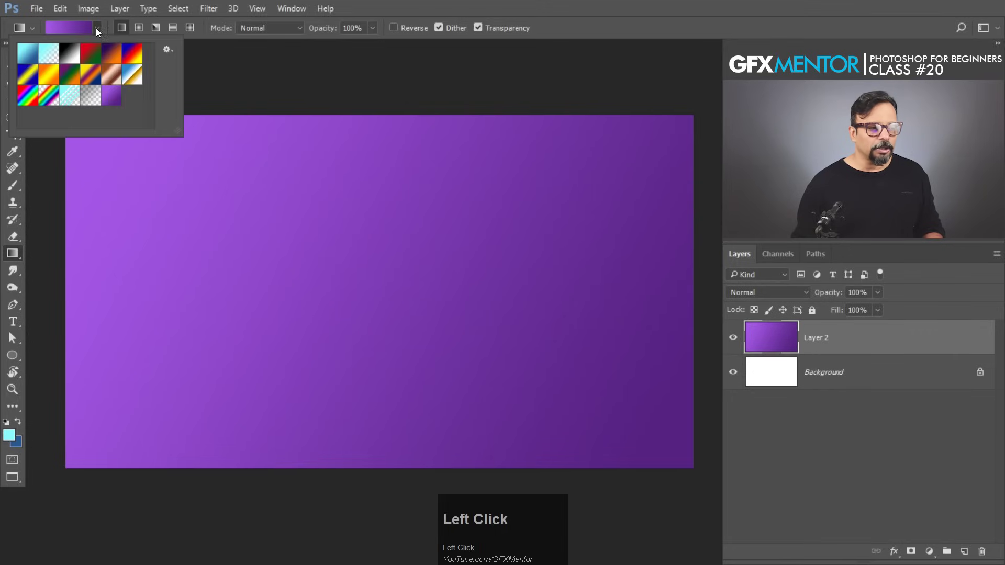
left_click(111, 53)
left_click_drag(135, 205, 635, 424)
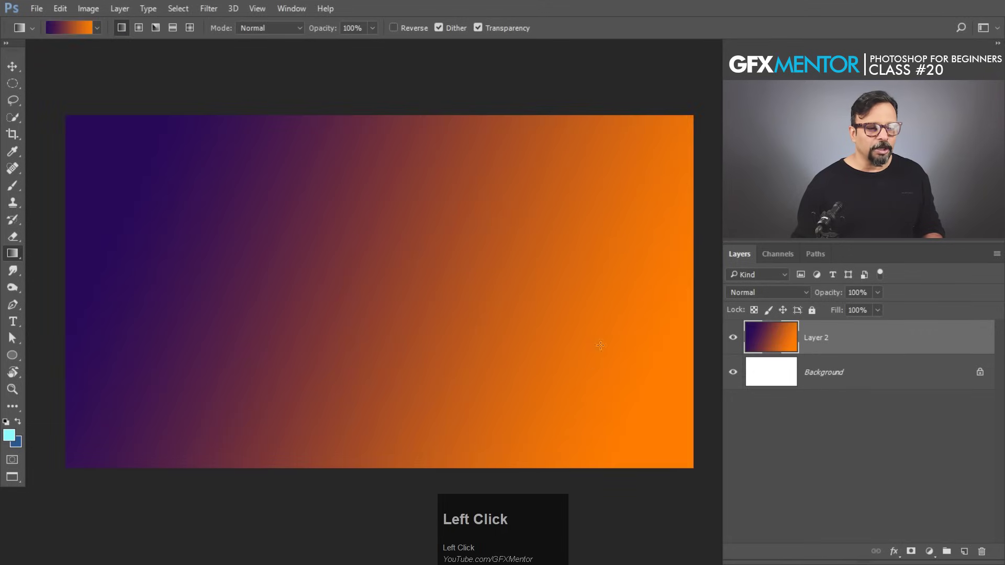
left_click_drag(623, 236, 214, 433)
Step: Choose the saved purple preset and draw it diagonally across Layer 2 from the upper left to the lower right
left_click(97, 28)
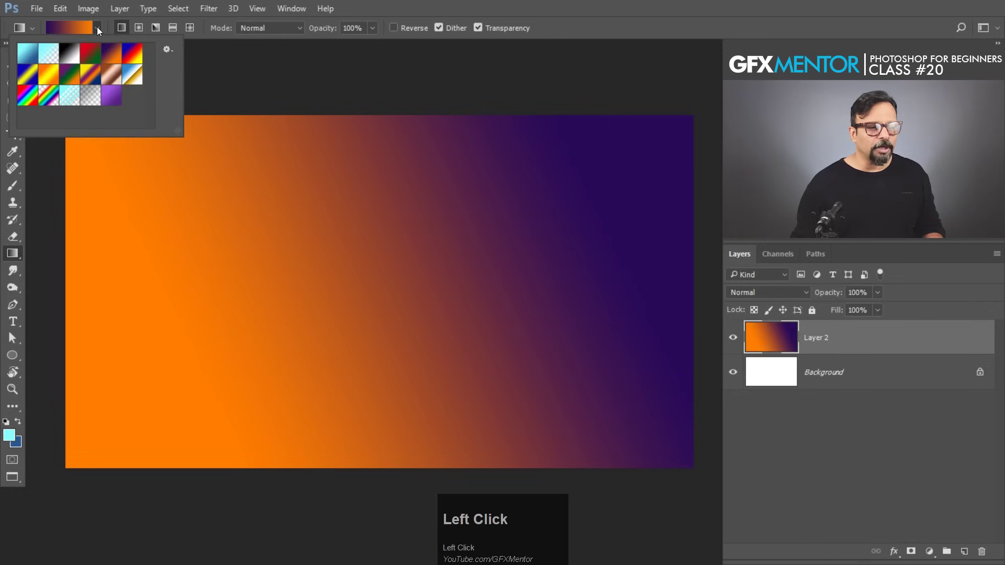
left_click(108, 102)
left_click(99, 162)
left_click_drag(112, 162, 712, 457)
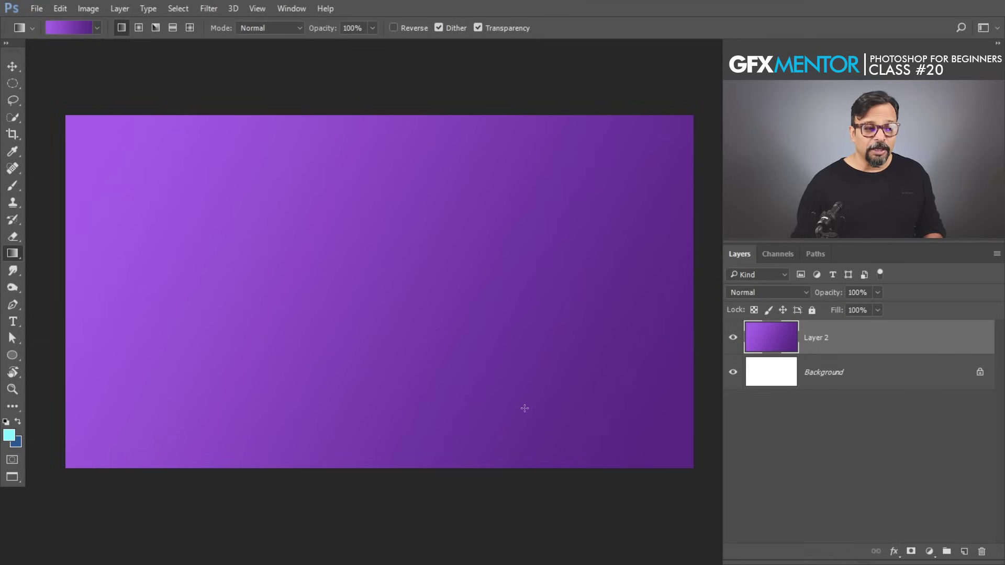
Step: Set the gradient type to Noise and draw the noise gradient across Layer 2, diagonally and then straight horizontally
left_click(98, 28)
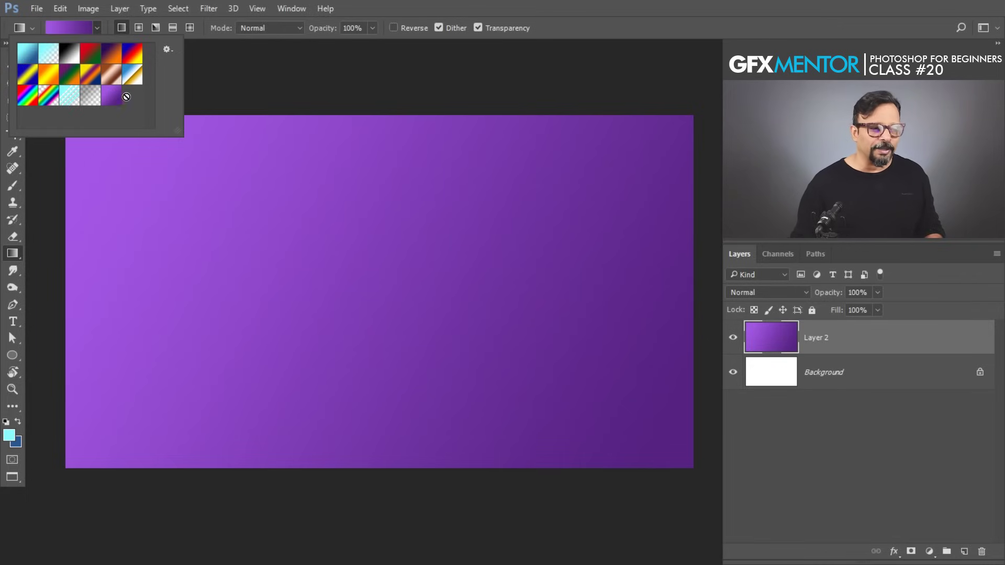
left_click(62, 29)
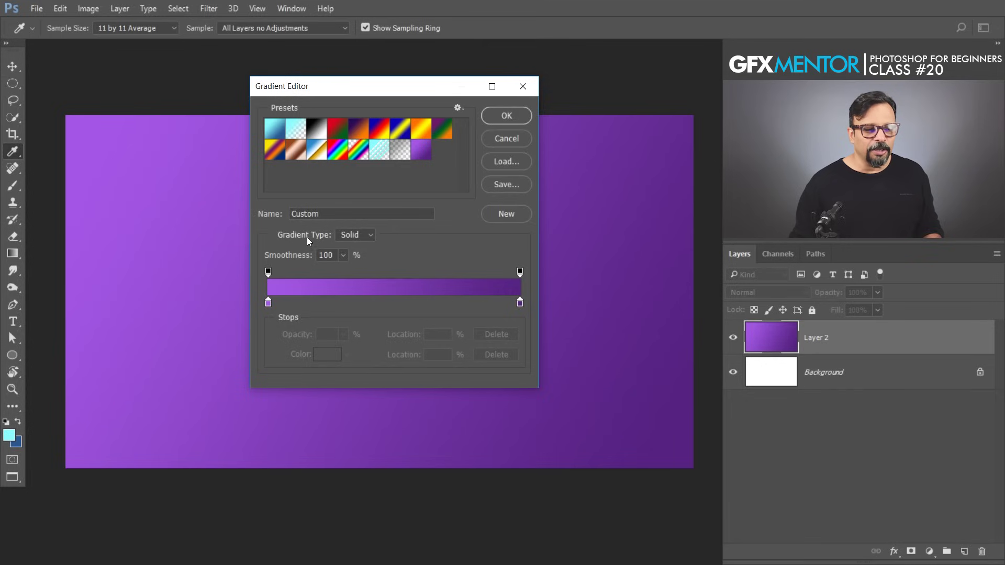
left_click(369, 234)
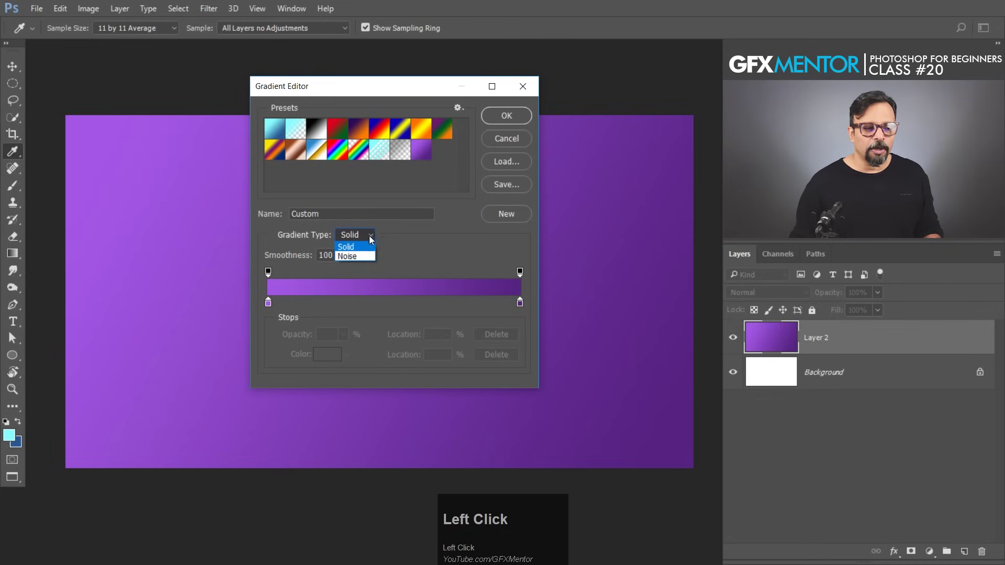
left_click(348, 256)
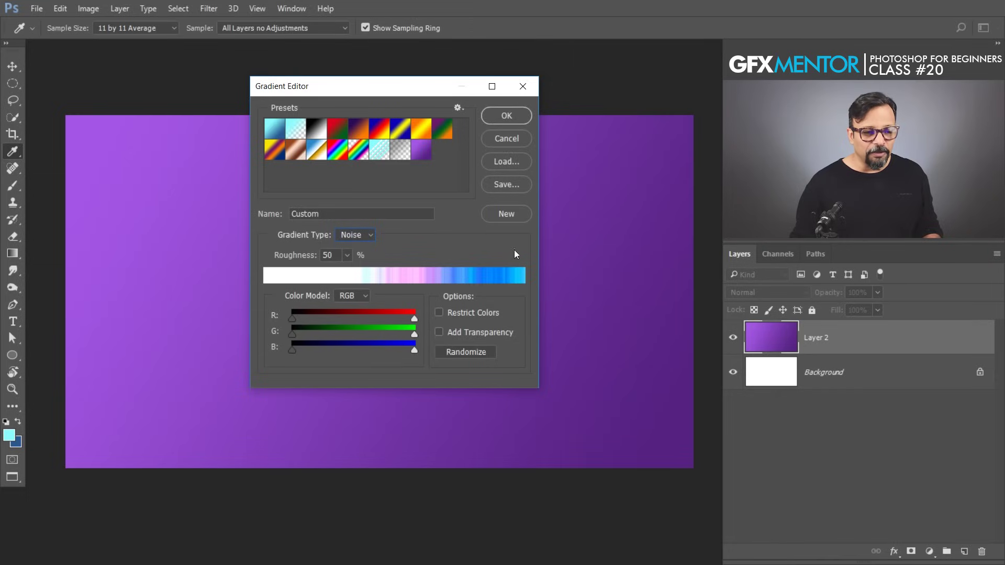
left_click(506, 116)
left_click_drag(80, 130, 667, 432)
left_click_drag(78, 325, 696, 325)
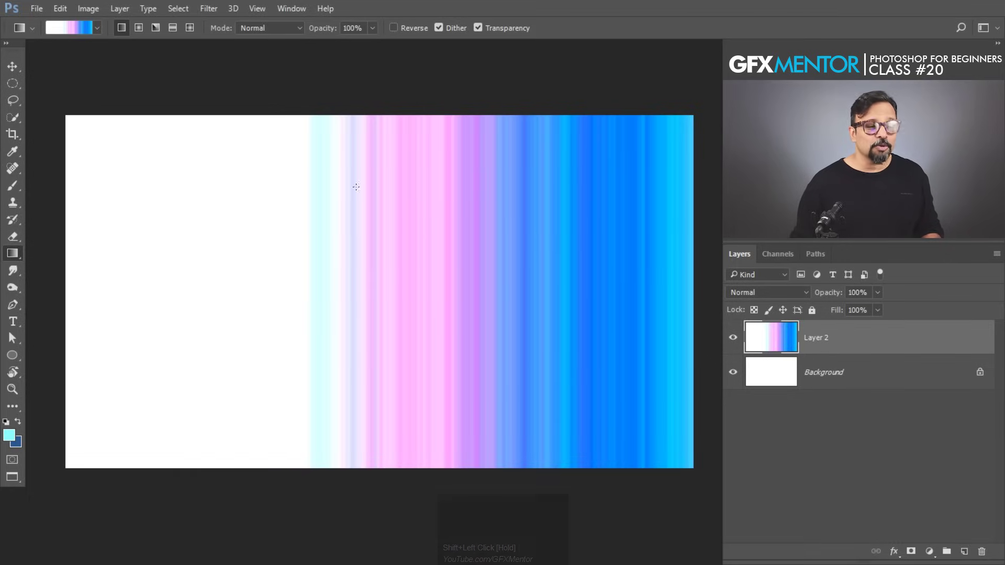
Step: Reopen the Gradient Editor and randomize the RGB noise gradient repeatedly to try different colour combinations
left_click(82, 31)
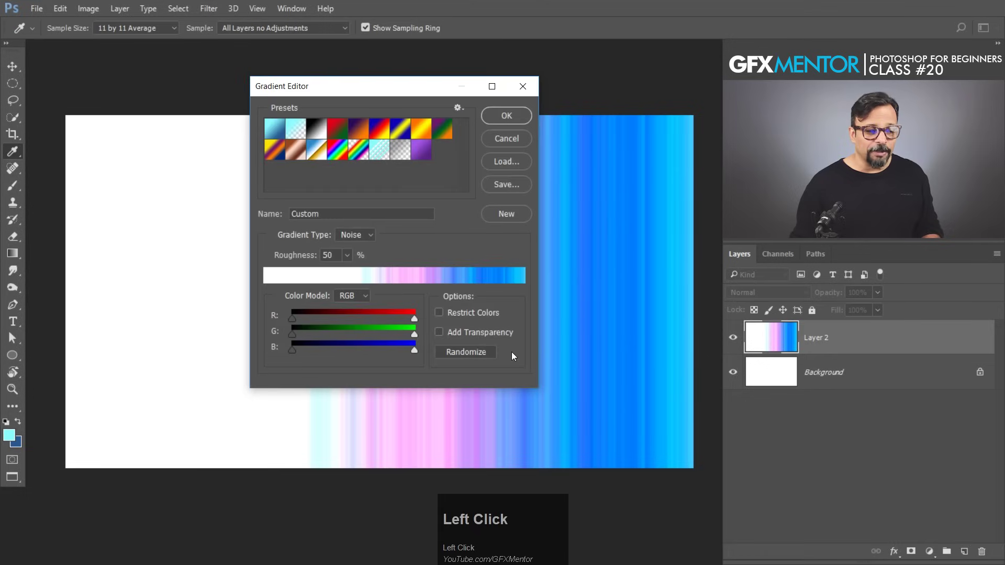
left_click(465, 353)
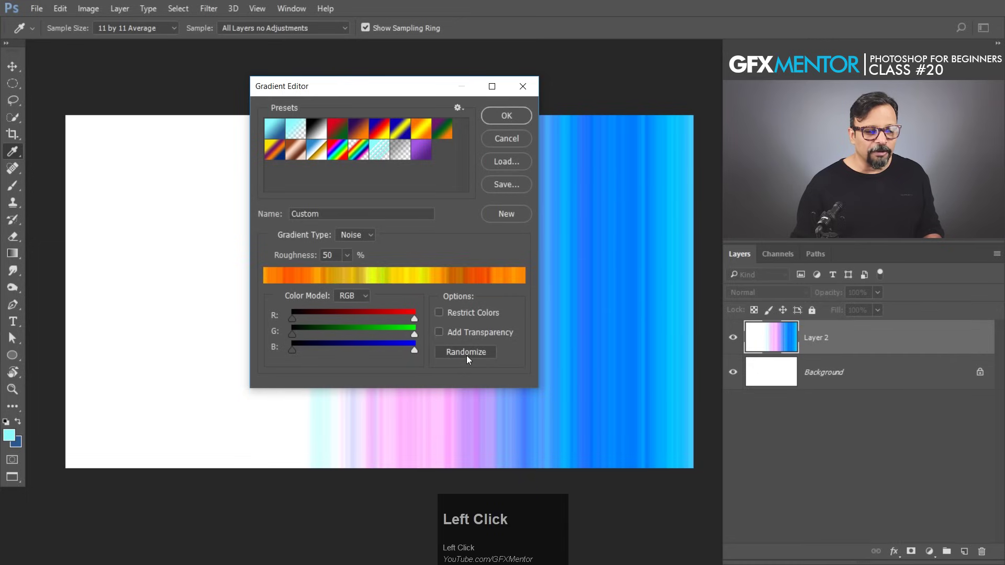
left_click(467, 351)
left_click(469, 353)
left_click(470, 354)
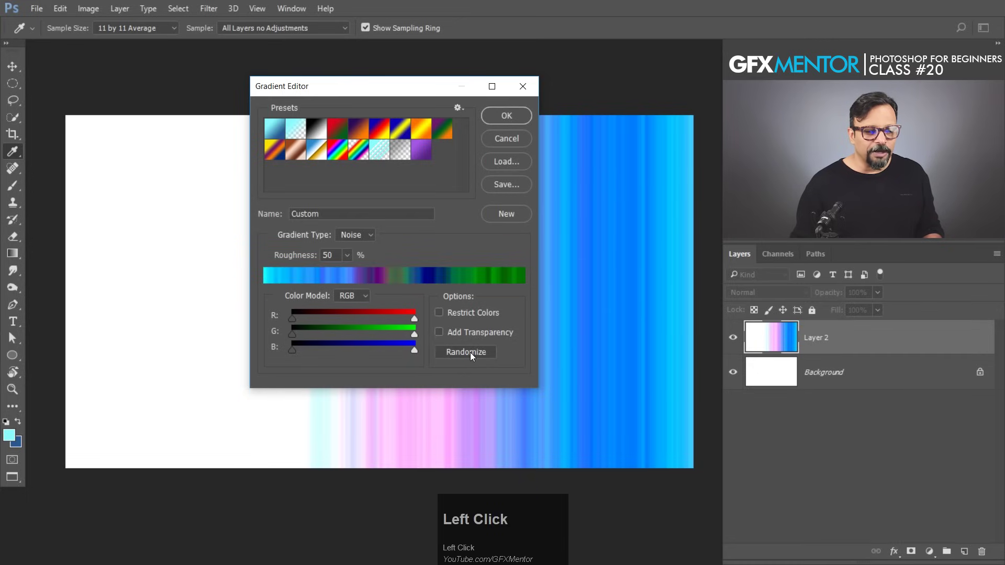
left_click(471, 353)
left_click(471, 352)
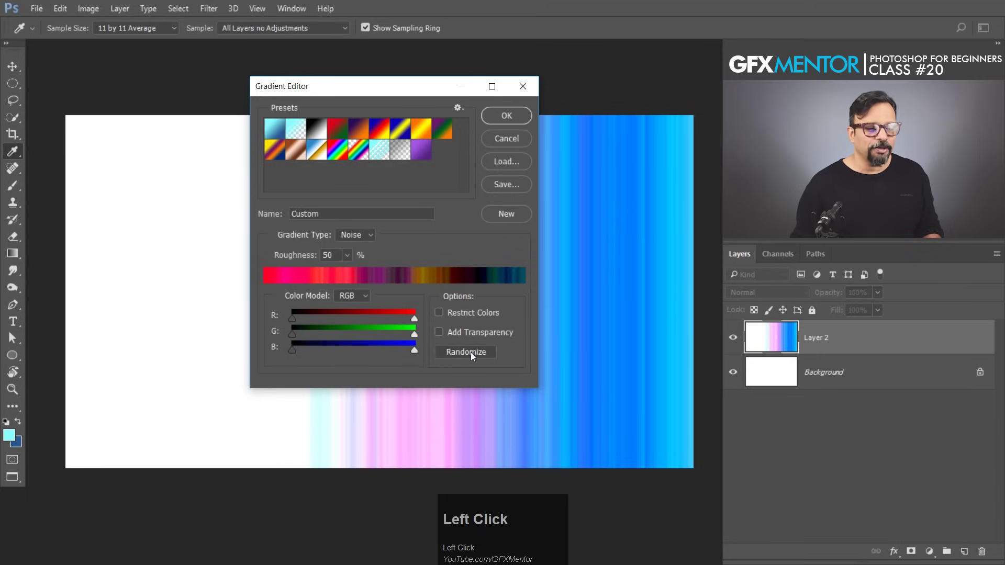
left_click(470, 353)
left_click(470, 354)
left_click(470, 353)
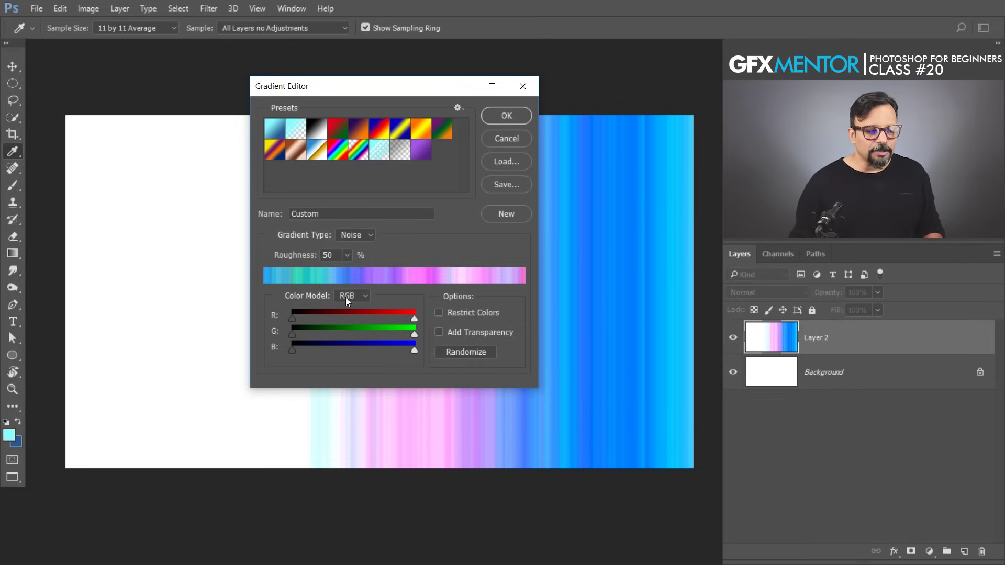
Step: Switch the noise gradient's colour model to HSB and narrow its hue range to red through yellow-green
left_click(364, 298)
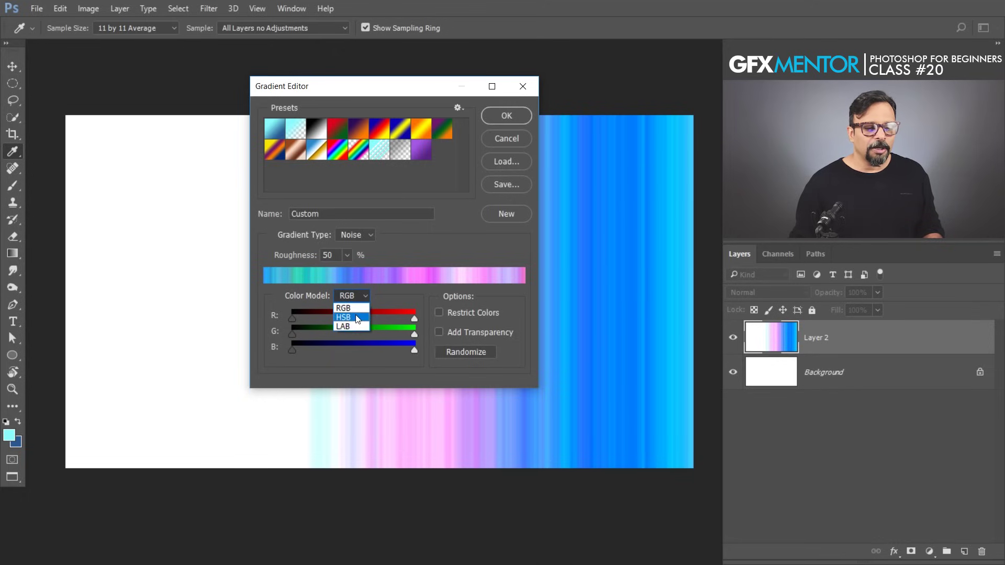
left_click(357, 318)
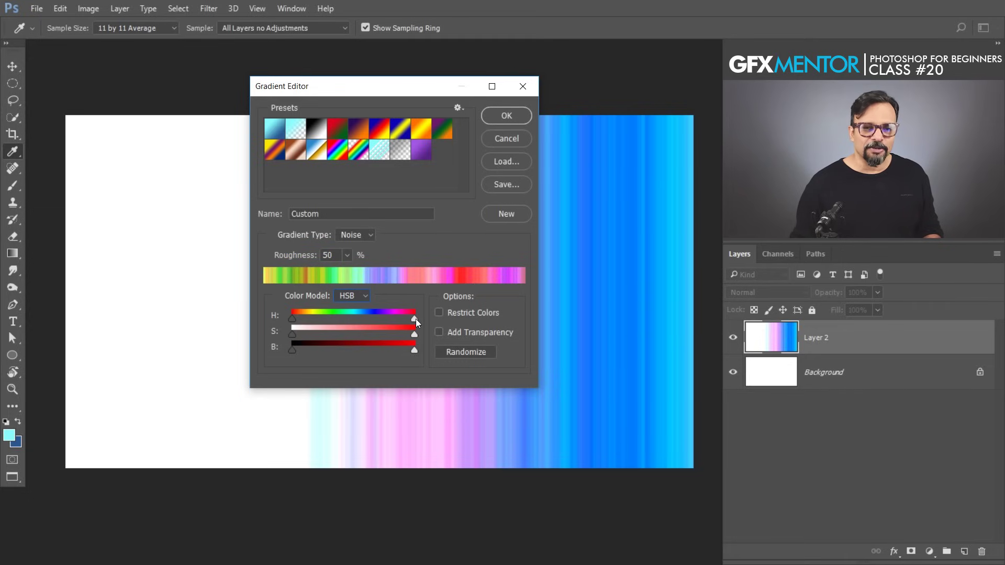
left_click_drag(415, 319, 318, 320)
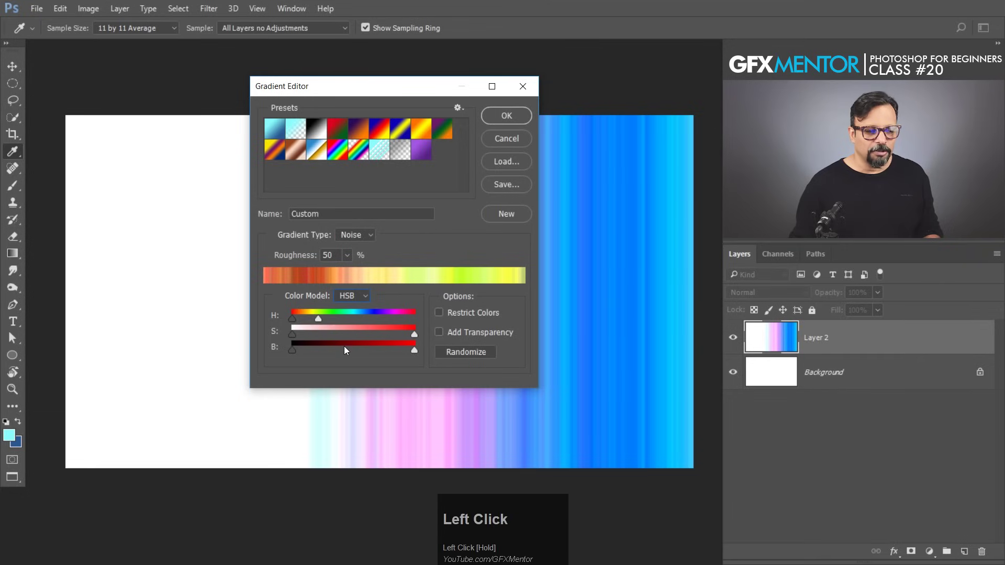
Step: Randomize the hue-limited noise gradient several times
left_click(459, 351)
left_click(459, 351)
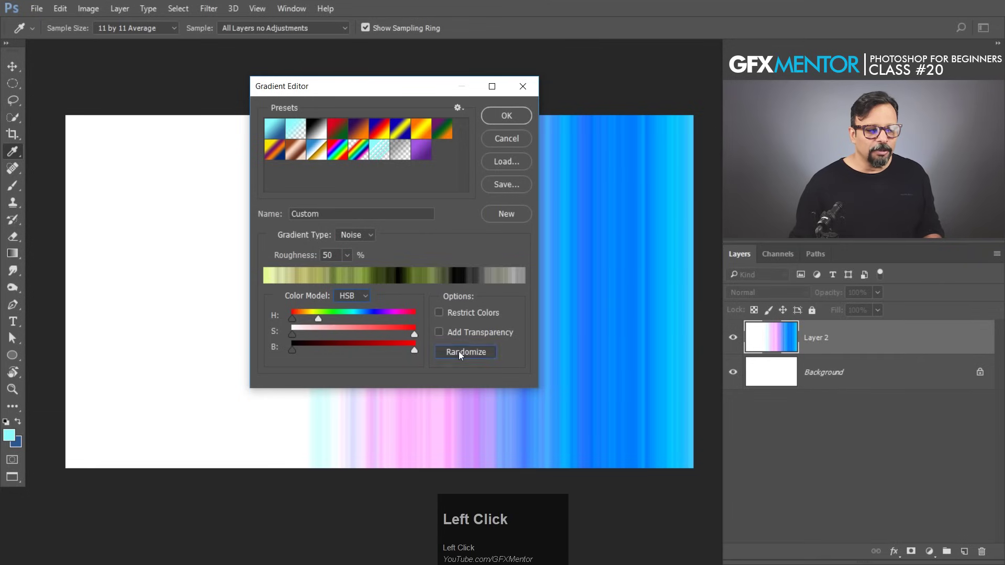
left_click(459, 351)
left_click(459, 351)
left_click(459, 351)
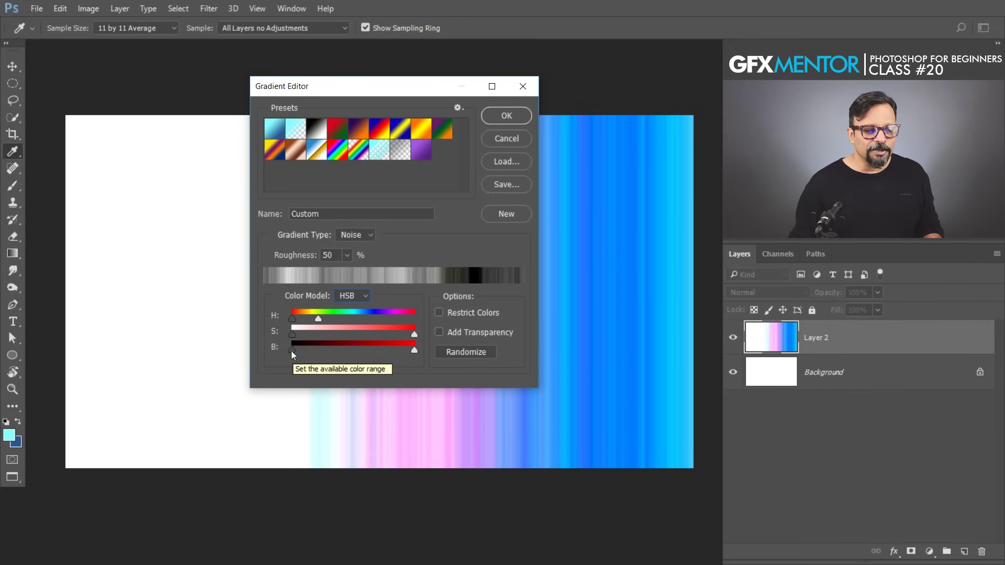
Step: Raise the noise gradient's minimum saturation and brightness to near maximum, and randomize it until it shows red and orange bands
left_click_drag(291, 334, 371, 335)
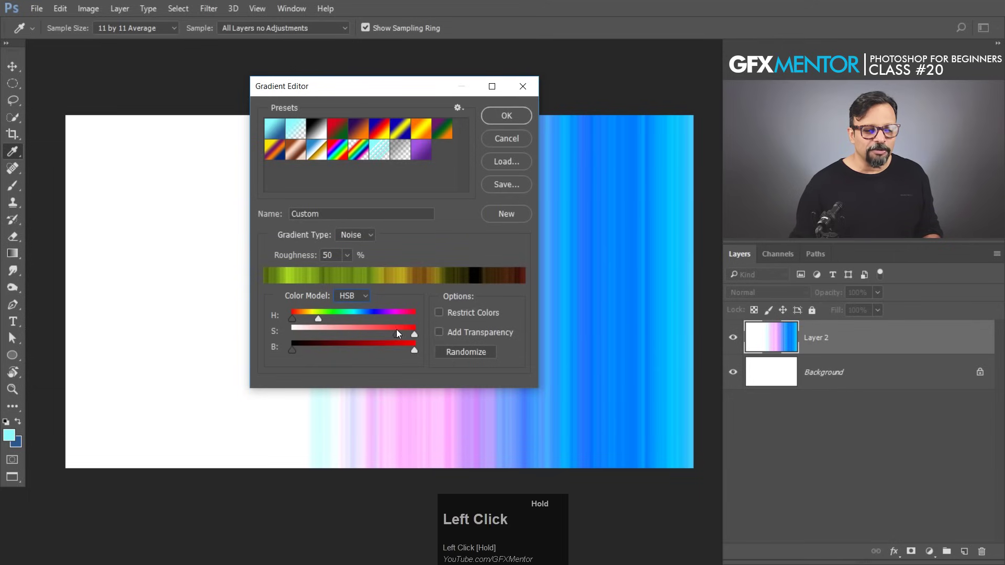
left_click_drag(292, 350, 388, 346)
left_click(474, 352)
left_click(474, 353)
left_click(474, 353)
left_click(475, 353)
left_click(474, 353)
left_click(474, 352)
left_click(474, 352)
left_click(475, 351)
left_click(474, 351)
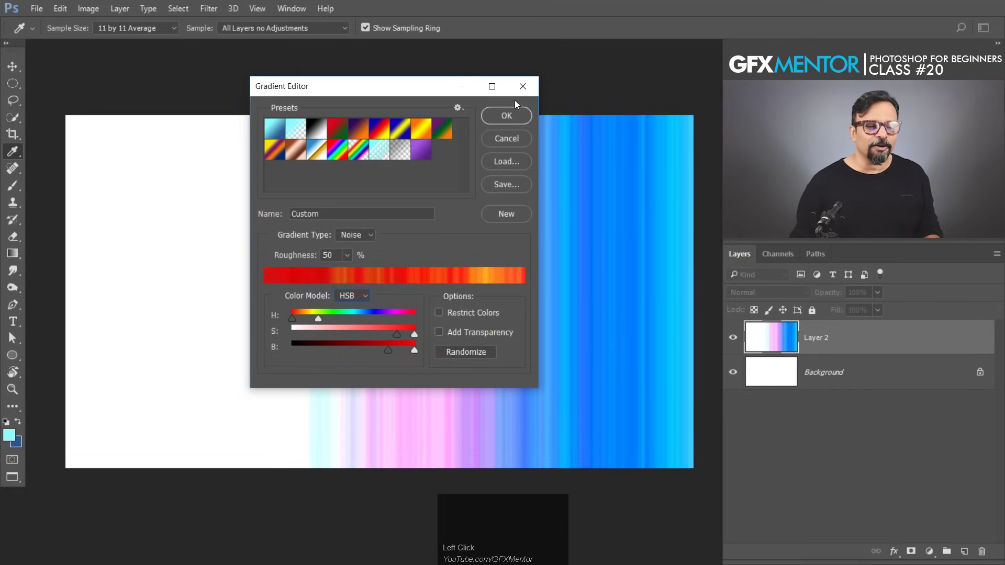
Step: Save the red-orange noise gradient as a new preset and draw it horizontally across Layer 2 in the Linear style
left_click(499, 215)
left_click(486, 120)
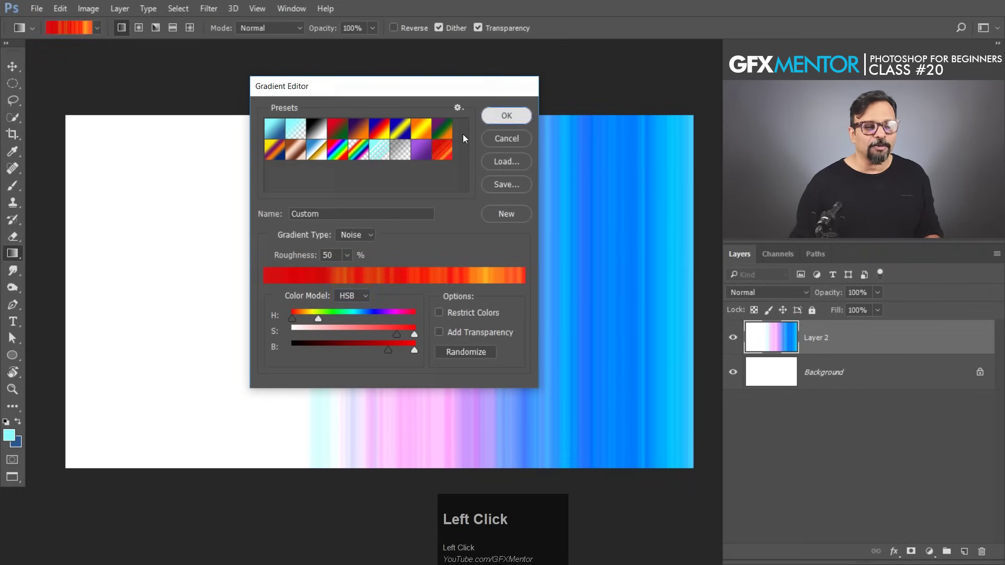
left_click_drag(68, 300, 697, 316)
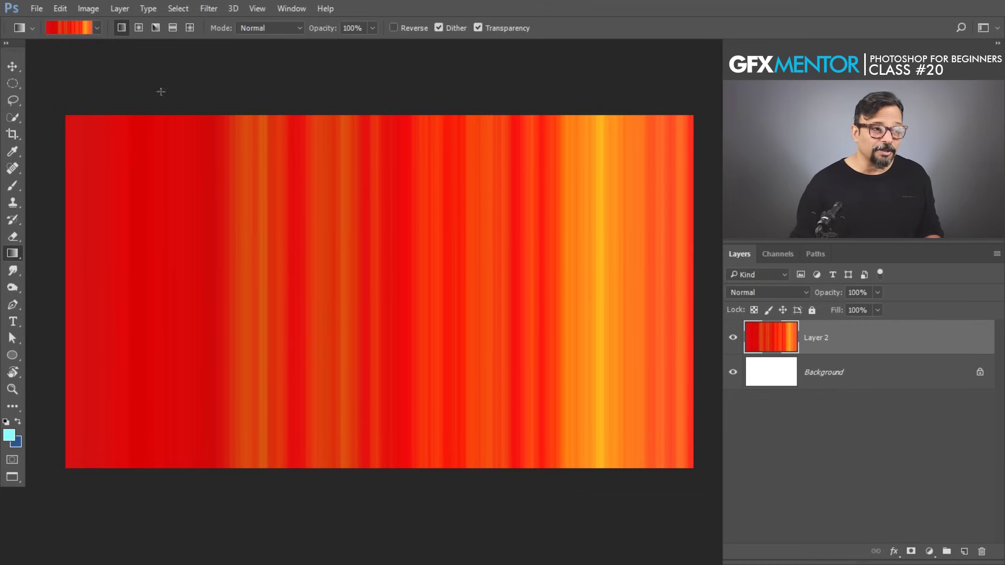
Step: Draw the noise gradient in the Radial style from the canvas's upper-left corner, and in the Angle style from its centre
left_click(138, 27)
left_click_drag(71, 121, 700, 422)
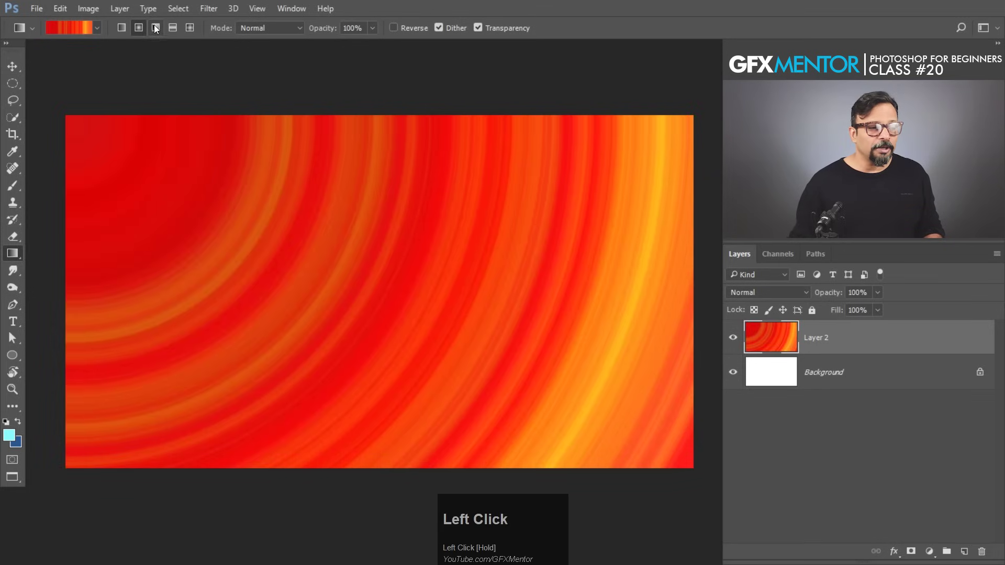
left_click_drag(381, 283, 608, 400)
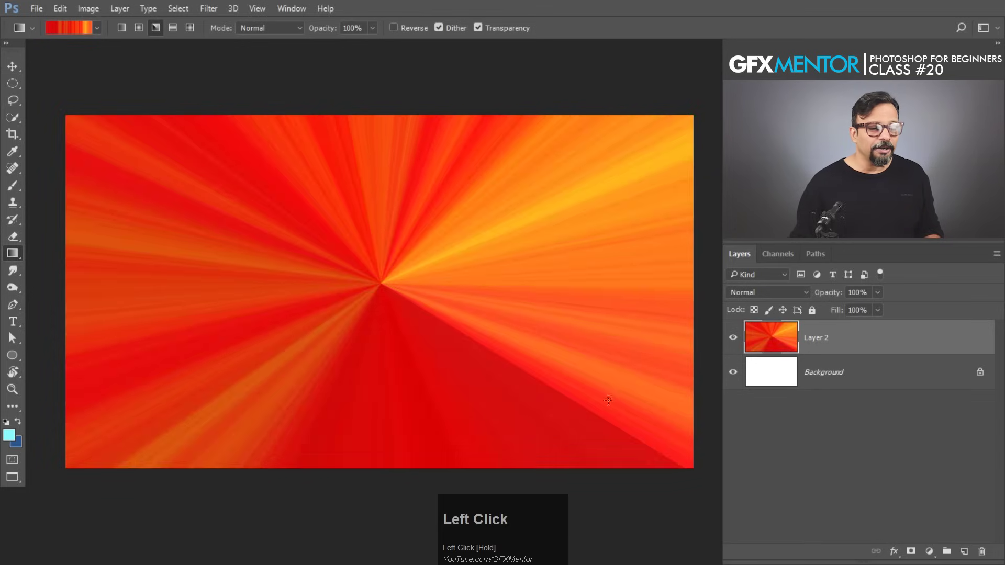
Step: Draw the noise gradient in the Reflected style from the canvas centre to its right edge, first slightly tilted, then nearly horizontal
left_click(173, 28)
left_click_drag(380, 288, 680, 313)
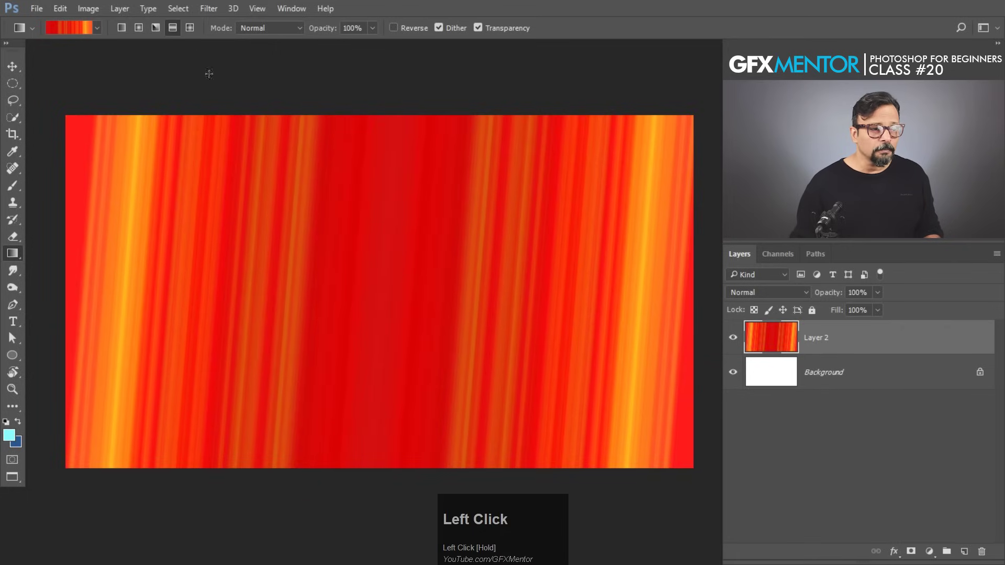
left_click_drag(390, 291, 694, 294)
Step: Draw the noise gradient in the Diamond style from several starting points, ending with one centred near the canvas's lower left
left_click(189, 28)
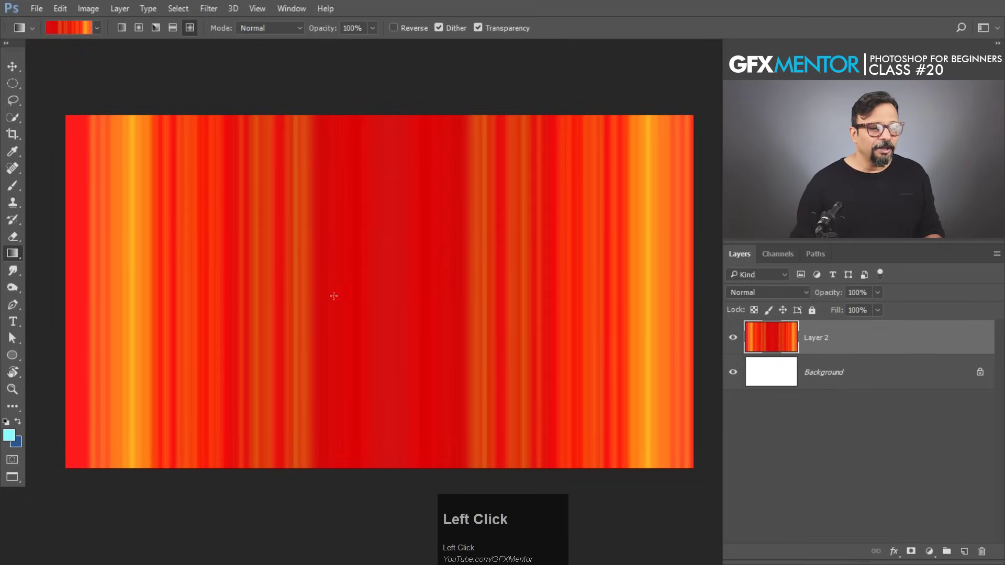
left_click_drag(78, 131, 482, 367)
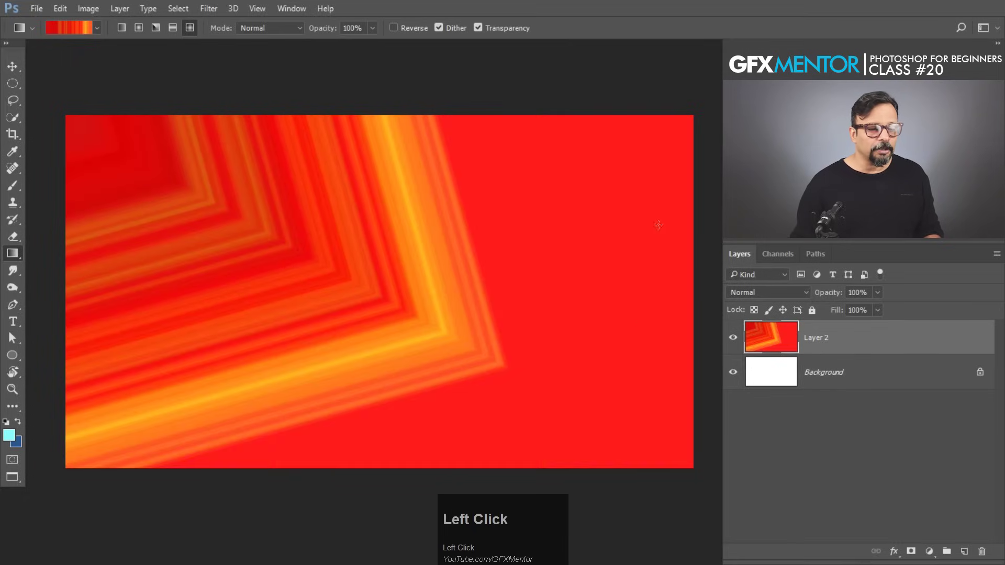
left_click_drag(659, 225, 369, 449)
left_click_drag(204, 429, 440, 224)
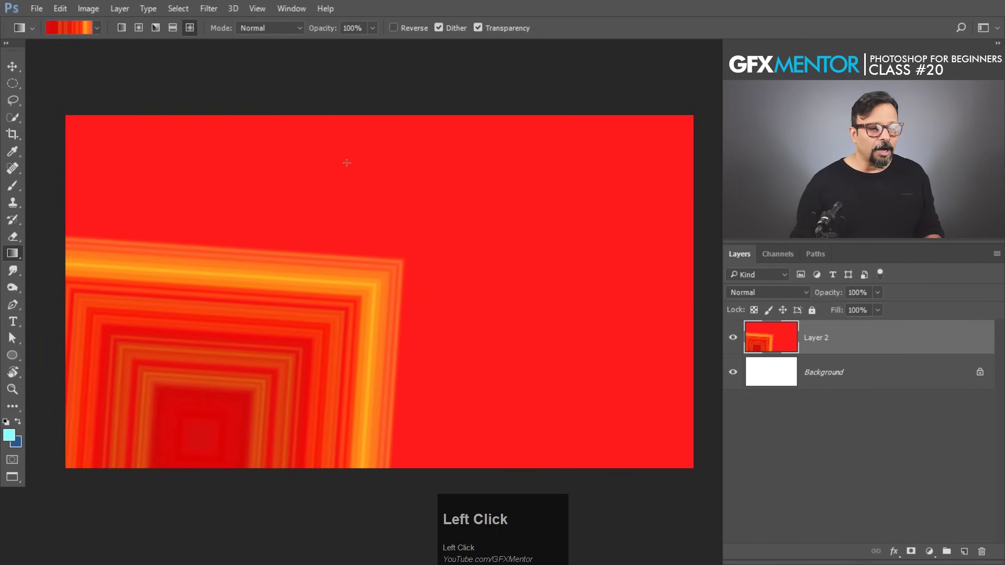
Step: Add transparency to the red-orange noise gradient in the Gradient Editor and randomize it several times
left_click(72, 29)
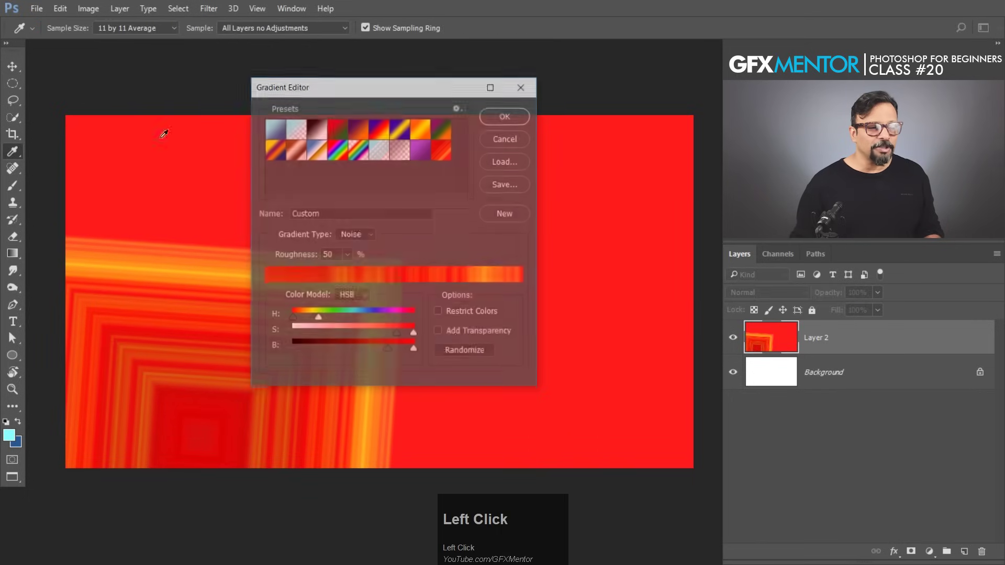
left_click(438, 333)
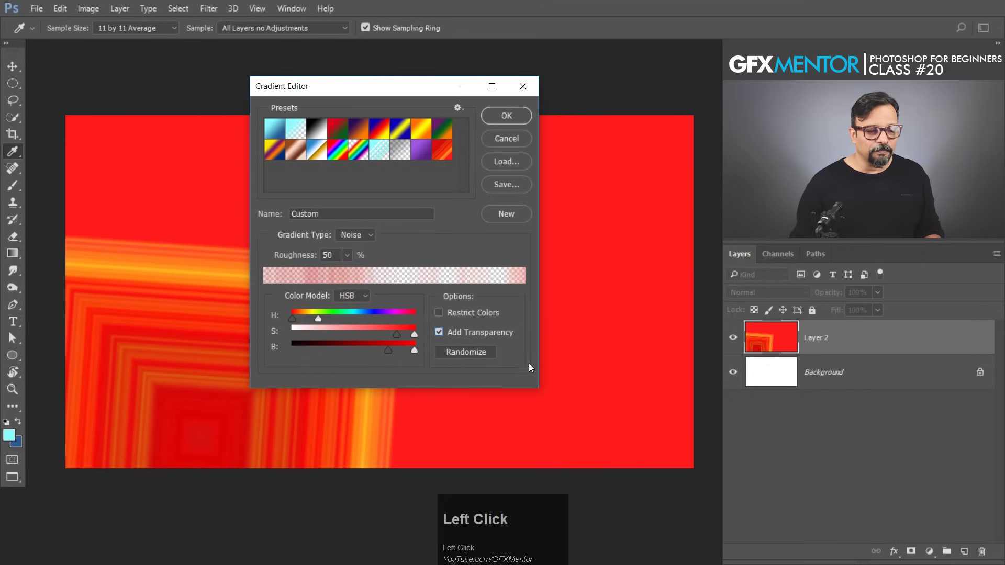
left_click(479, 354)
left_click(480, 351)
left_click(480, 351)
left_click(479, 353)
left_click(480, 353)
left_click(480, 352)
left_click(480, 352)
Step: Narrow the noise gradient's hue range to the red-orange end and randomize its transparent bands repeatedly
mouse_move(318, 323)
left_mouse_down()
mouse_move(292, 321)
mouse_move(335, 332)
left_mouse_up()
left_click(292, 322)
left_click(457, 350)
left_click(457, 352)
left_click(457, 351)
left_click(457, 352)
left_click(457, 351)
left_click(458, 350)
left_click(457, 350)
left_click(457, 351)
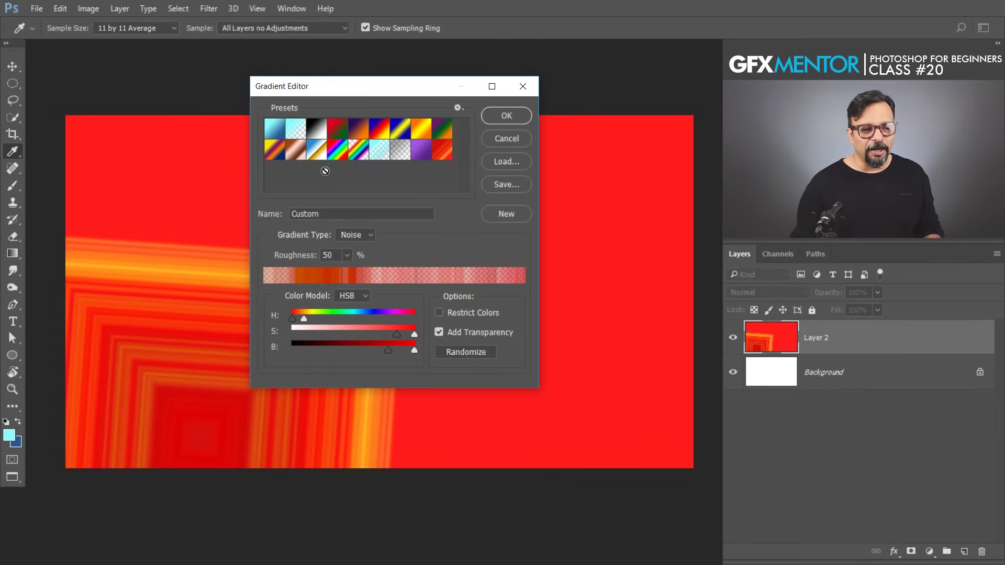
Step: Accept the transparent noise gradient and draw it in the Diamond style on a new layer with Layer 2 hidden
left_click(500, 117)
left_click_drag(492, 184, 619, 290)
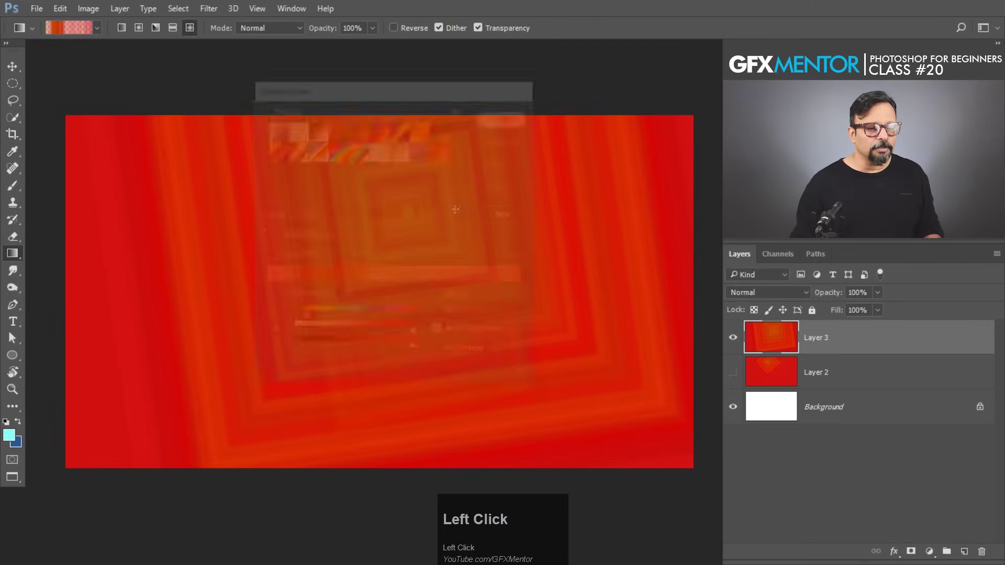
left_click_drag(304, 228, 428, 300)
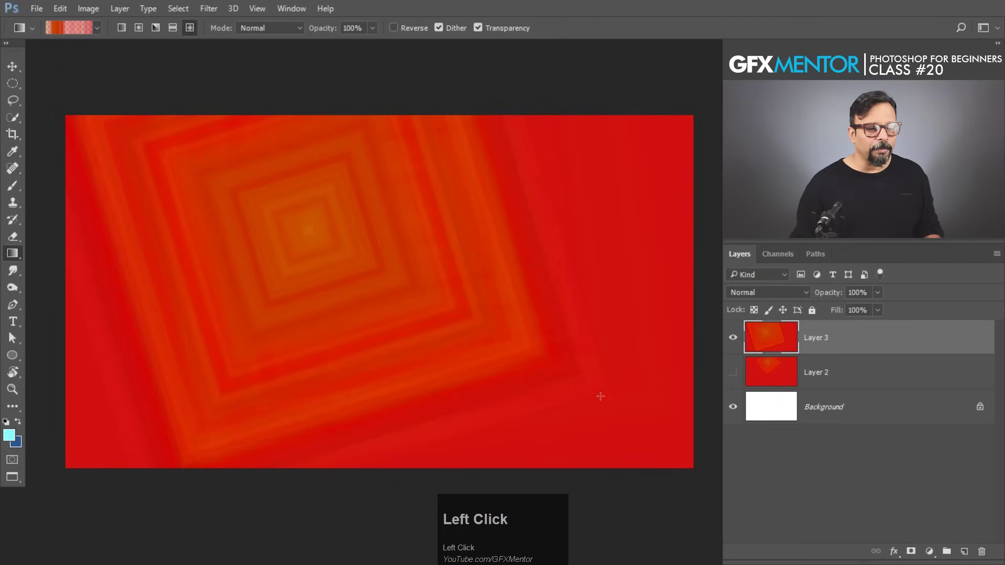
Step: Set the gradient's blending mode to Screen and layer overlapping Diamond gradients from many points across Layer 3
left_click(268, 30)
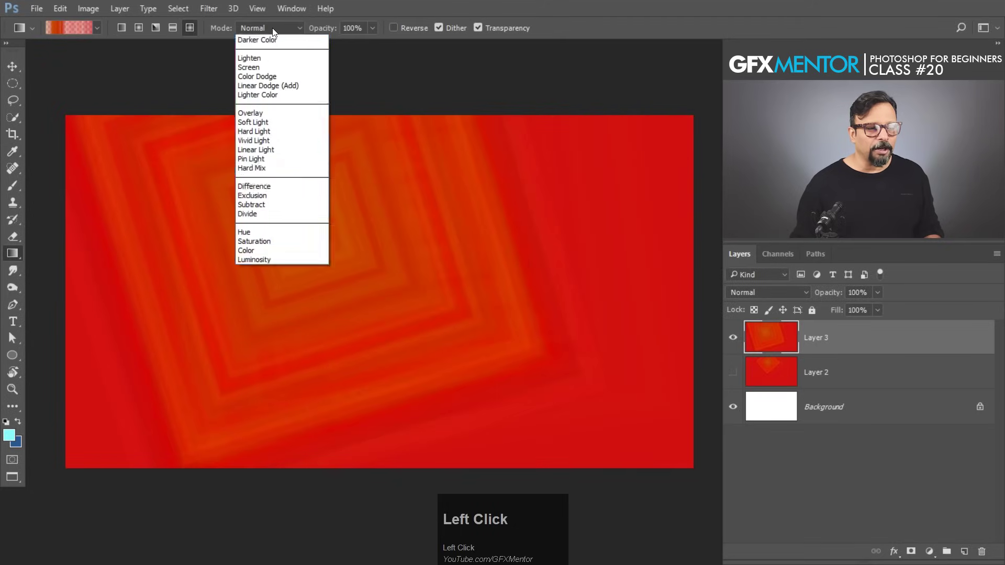
left_click_drag(273, 84, 276, 140)
left_click_drag(573, 182, 323, 383)
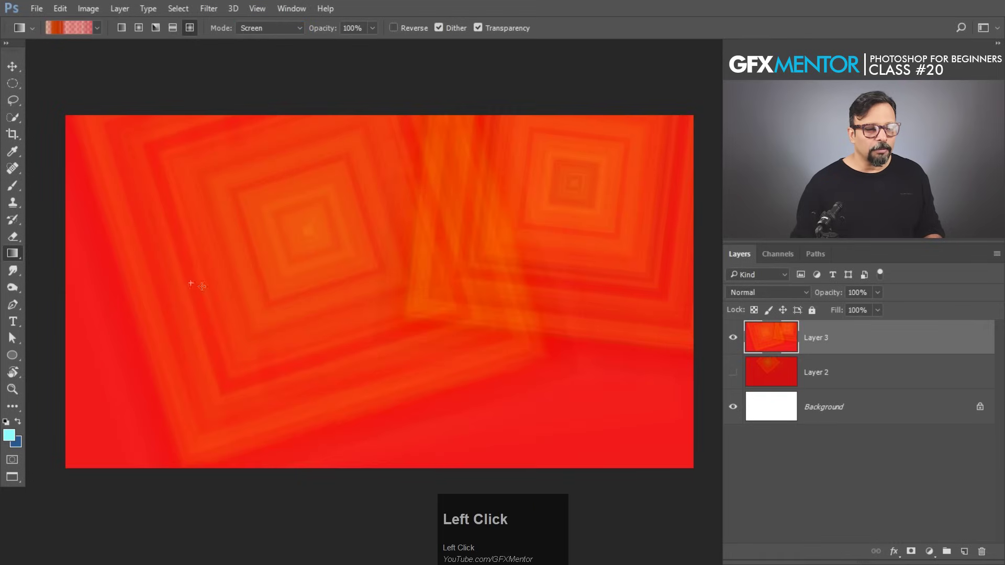
left_click_drag(201, 287, 469, 449)
left_click_drag(551, 435, 311, 259)
left_click_drag(264, 444, 194, 374)
left_click_drag(128, 358, 307, 150)
left_click_drag(127, 139, 350, 279)
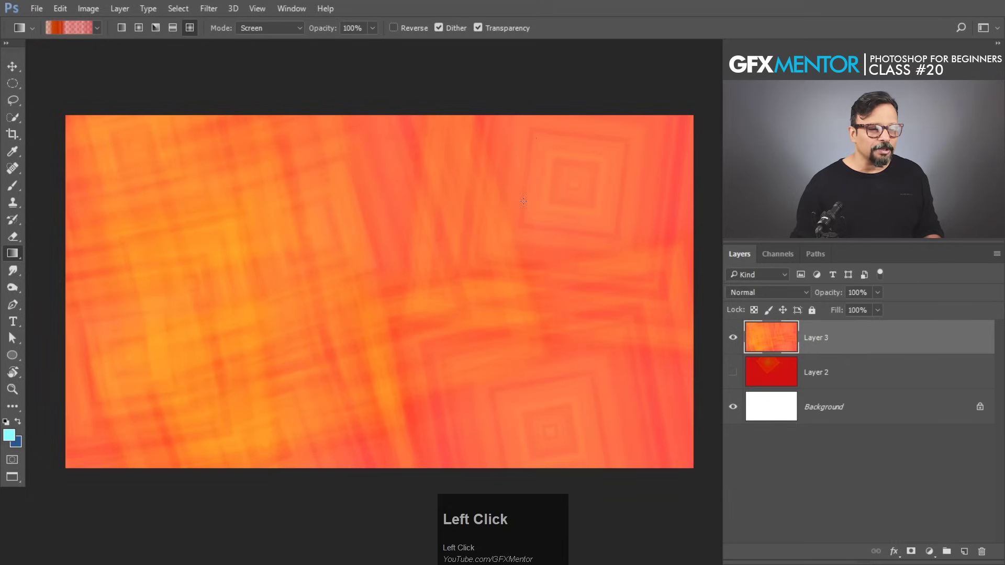
left_click_drag(526, 145, 219, 377)
left_click_drag(648, 177, 522, 441)
left_click_drag(626, 455, 464, 399)
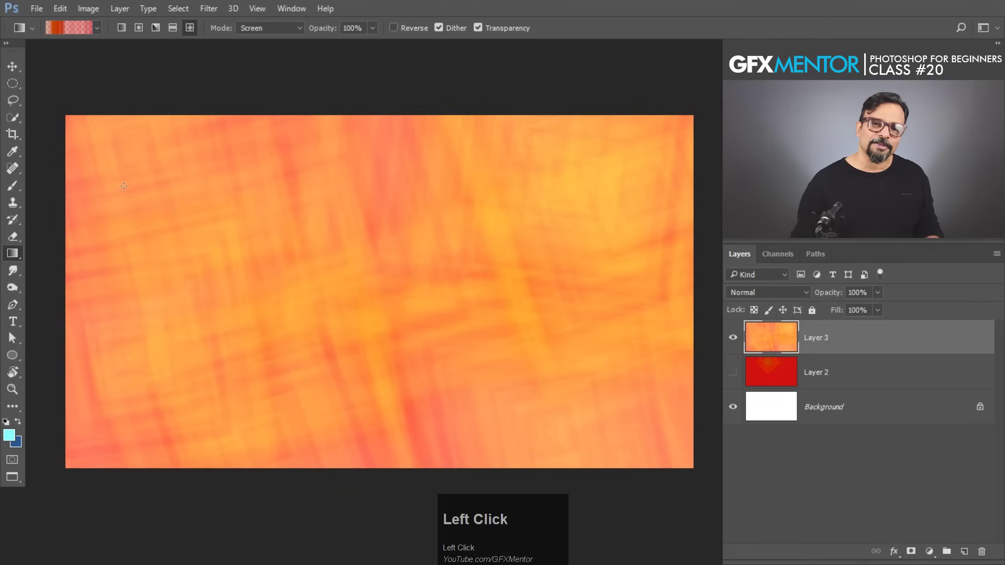
Step: Add several overlapping Radial gradients in Screen mode from the canvas's upper-left corner, centre and lower areas on Layer 3
left_click(138, 27)
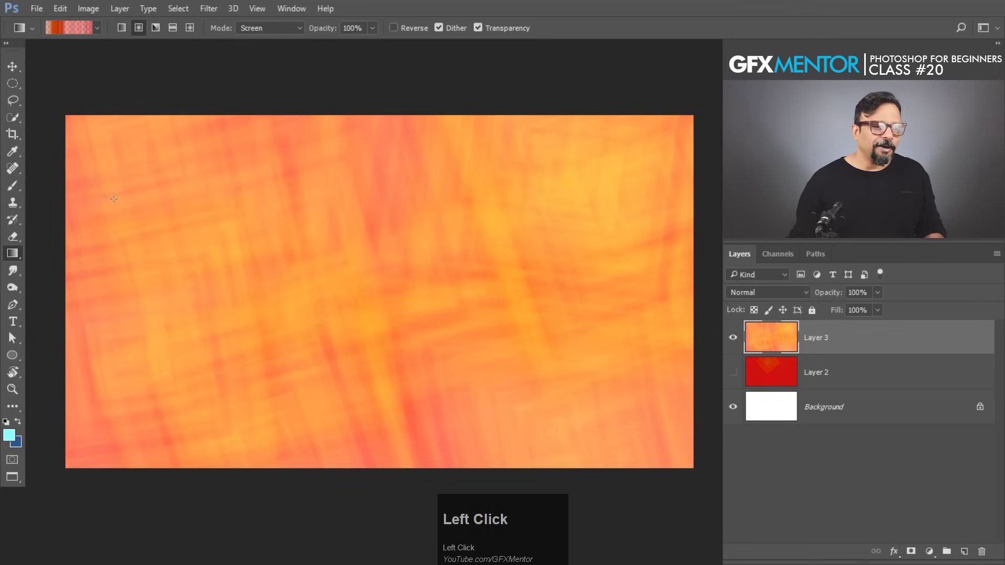
left_click_drag(68, 125, 471, 409)
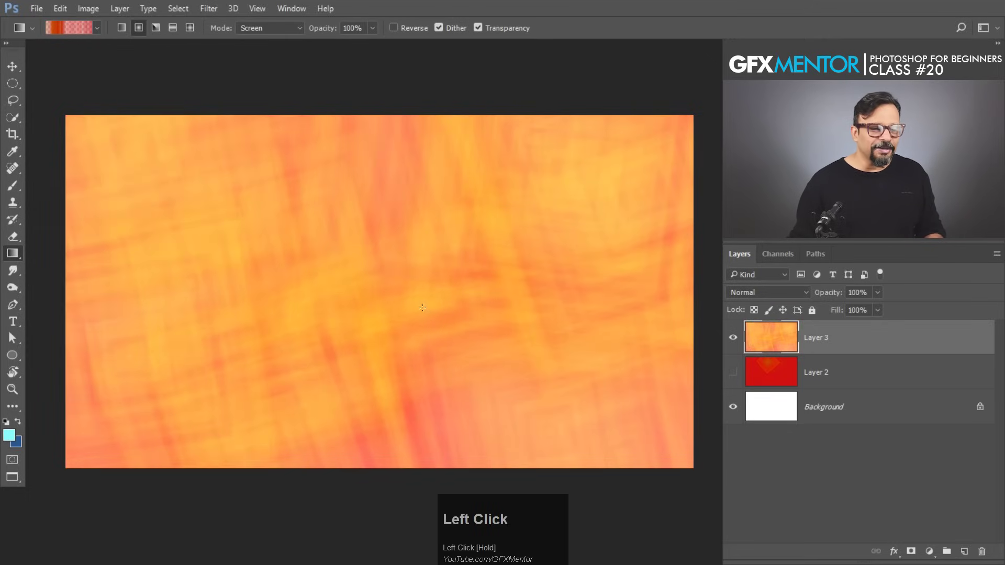
left_click_drag(422, 307, 655, 478)
left_click_drag(623, 449, 245, 313)
left_click_drag(150, 395, 402, 231)
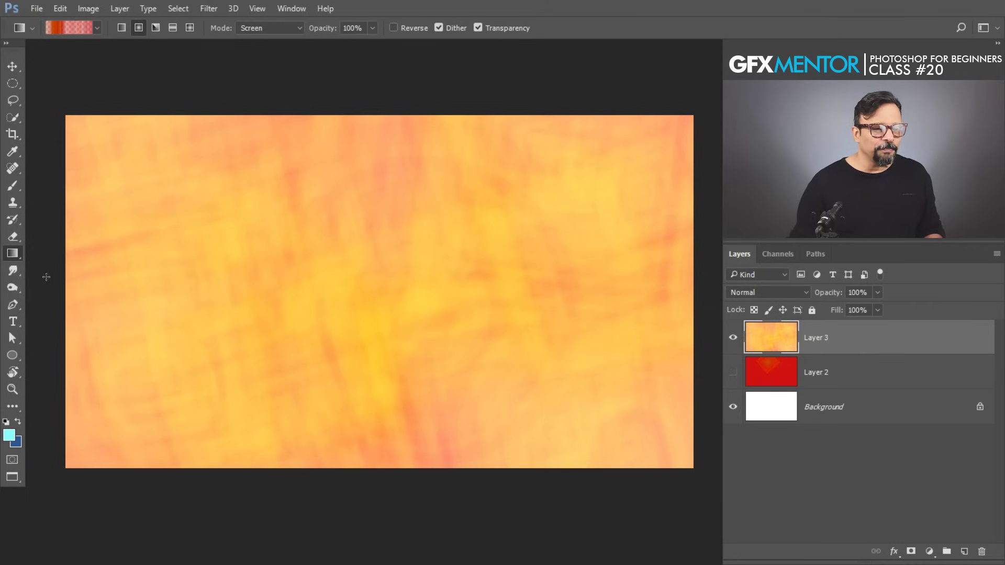
Step: Enlarge the gradient preset picker and append the Noise Samples set to the current presets
left_click(97, 28)
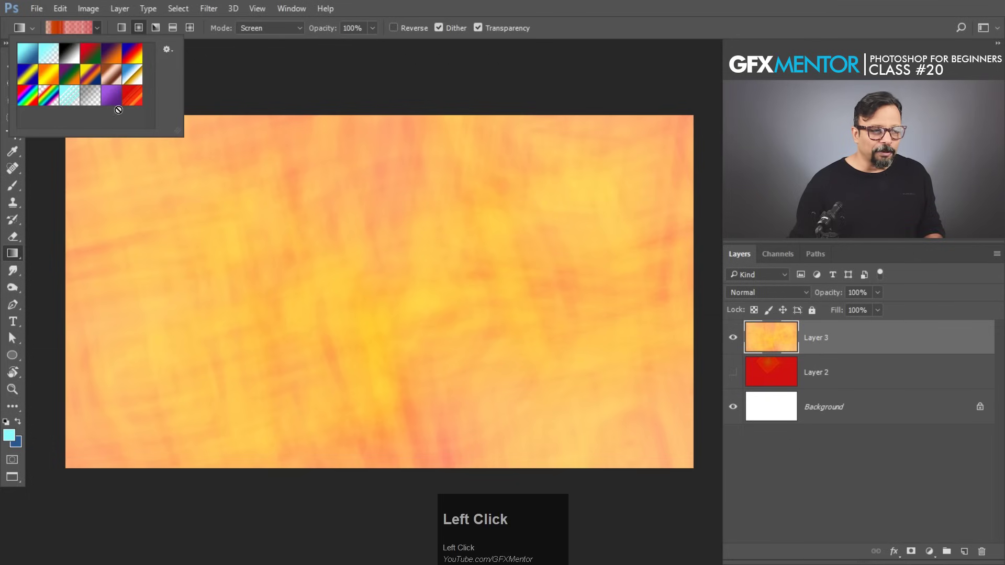
left_click_drag(172, 132, 177, 217)
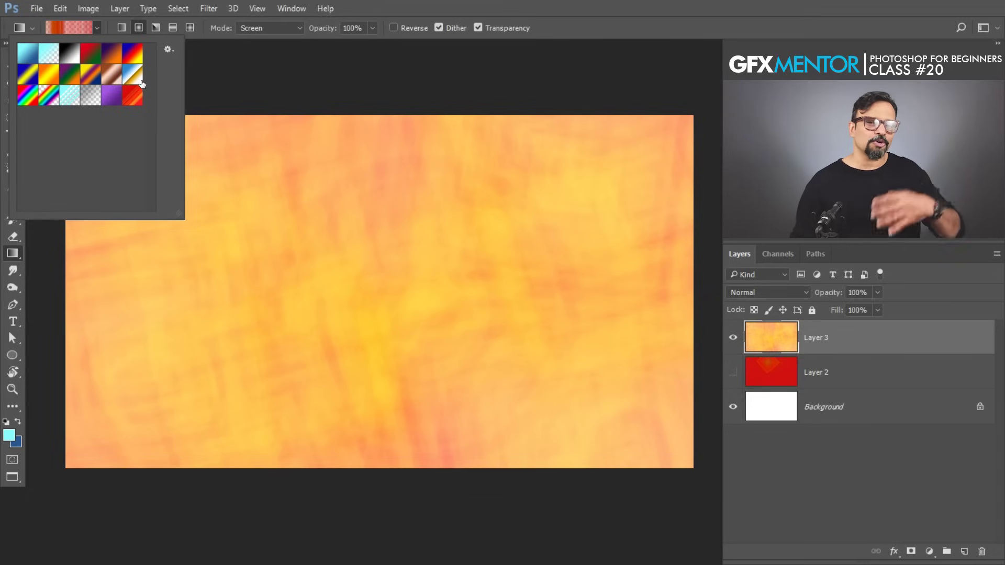
left_click(167, 50)
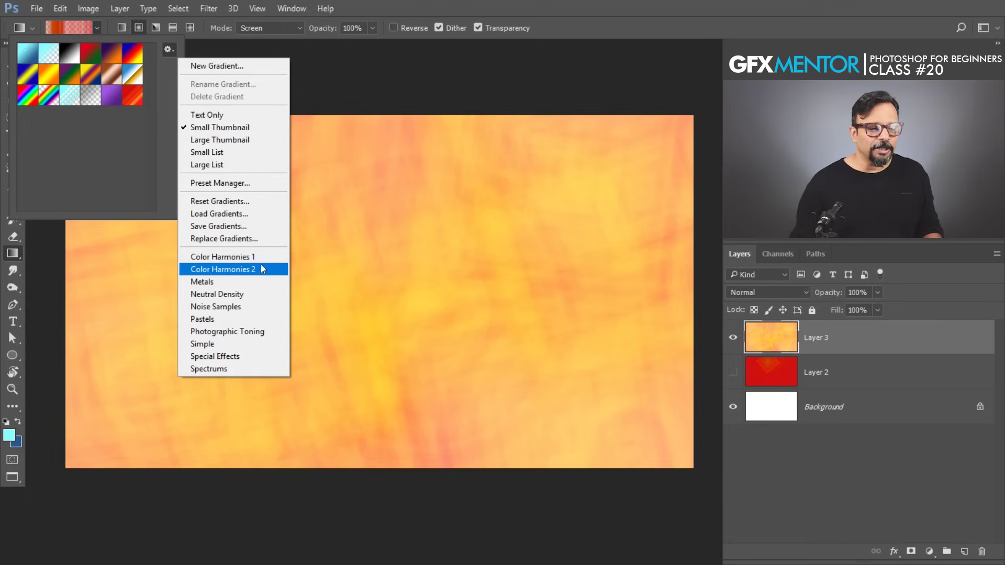
left_click(243, 308)
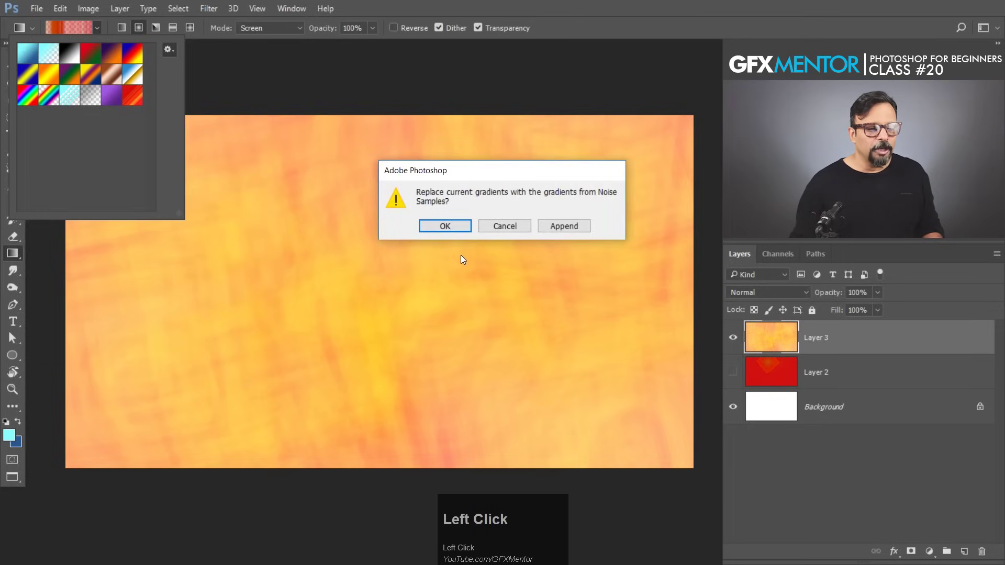
left_click_drag(446, 173, 382, 179)
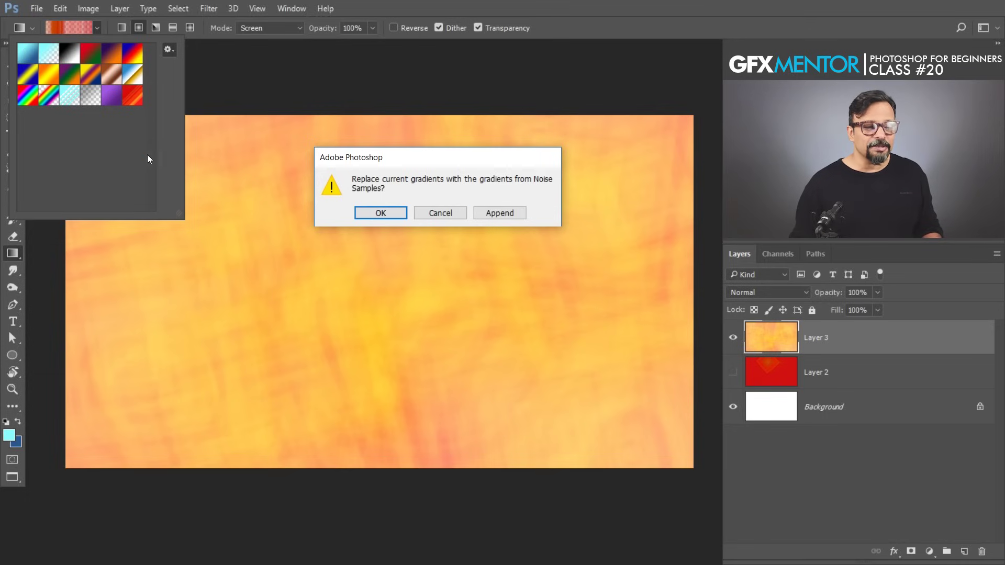
left_click(499, 215)
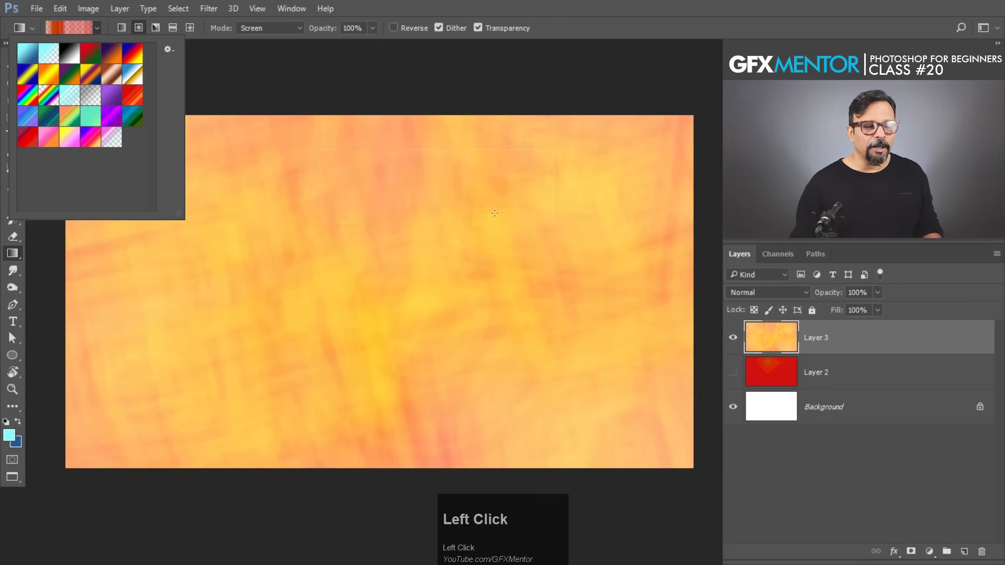
Step: Choose the red preset from the noise samples and draw it radially across Layer 3 in Screen mode
left_click(91, 138)
left_click(27, 137)
left_click(120, 265)
left_click_drag(119, 265, 543, 262)
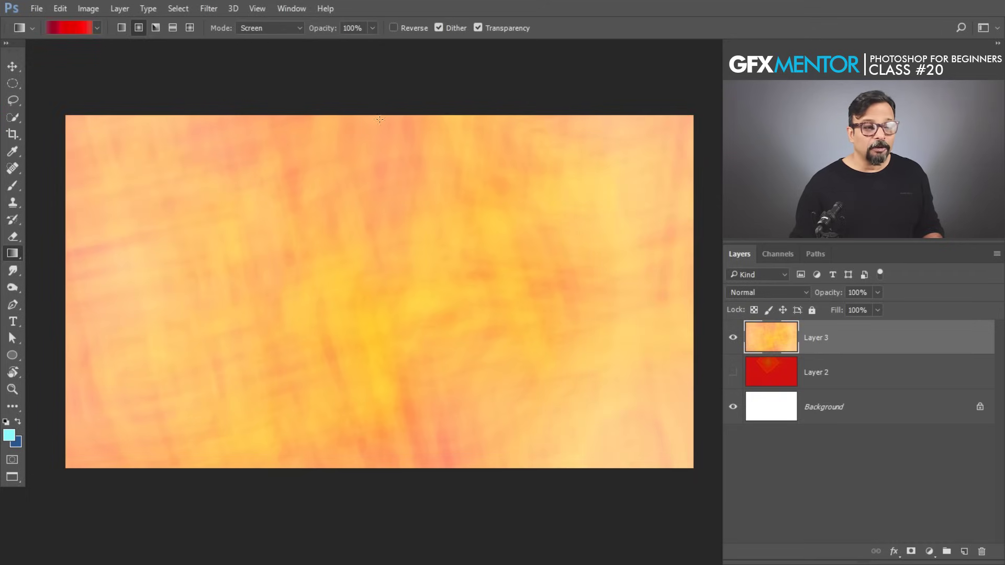
Step: Set the blending mode to Normal and redraw the red radial gradient several times, ending with one from the canvas's upper-left corner
left_click(285, 27)
left_click(277, 37)
left_click_drag(174, 303, 665, 296)
left_click_drag(625, 188, 361, 329)
left_click_drag(79, 130, 677, 467)
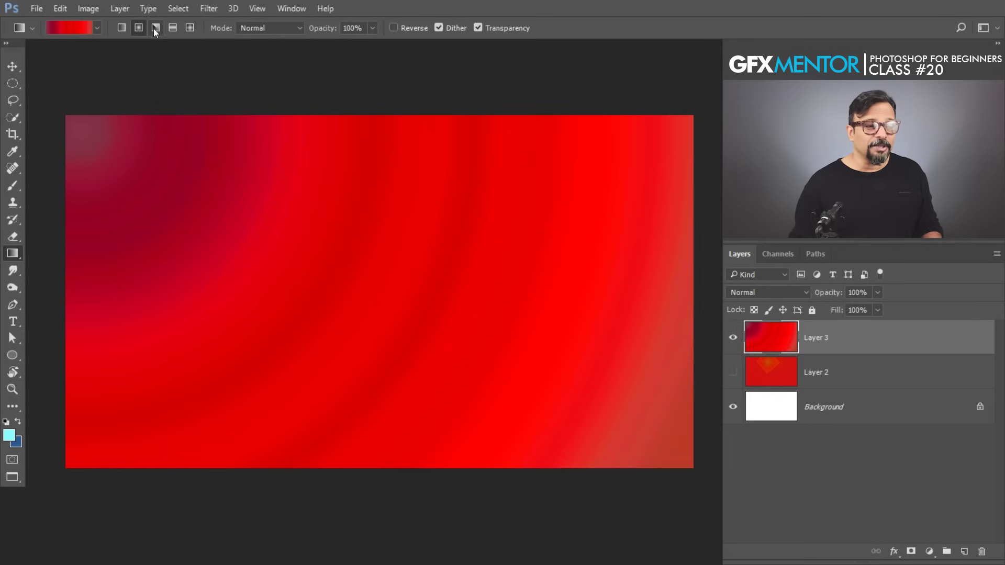
Step: Choose the Foreground to Background preset and draw the cyan-to-blue radial gradient, finishing with a larger one centred left of the canvas's middle
left_click(98, 27)
left_click(28, 53)
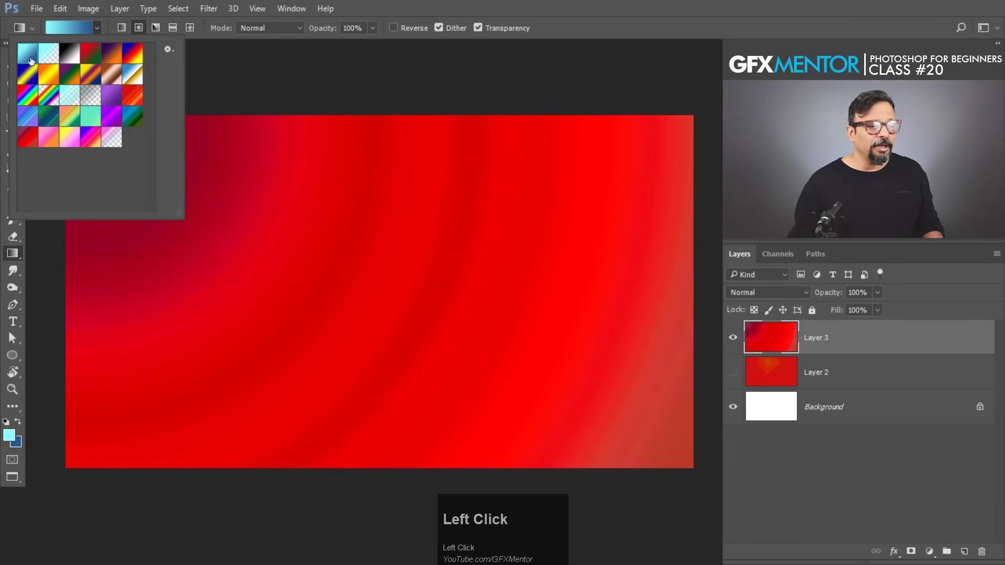
left_click_drag(92, 288, 655, 289)
left_click_drag(266, 240, 438, 312)
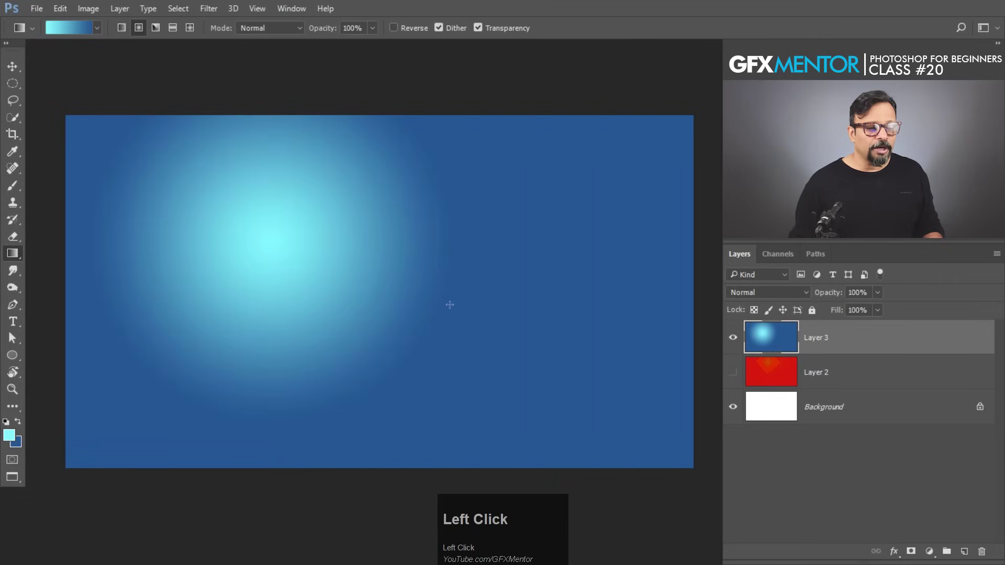
left_click_drag(272, 237, 513, 346)
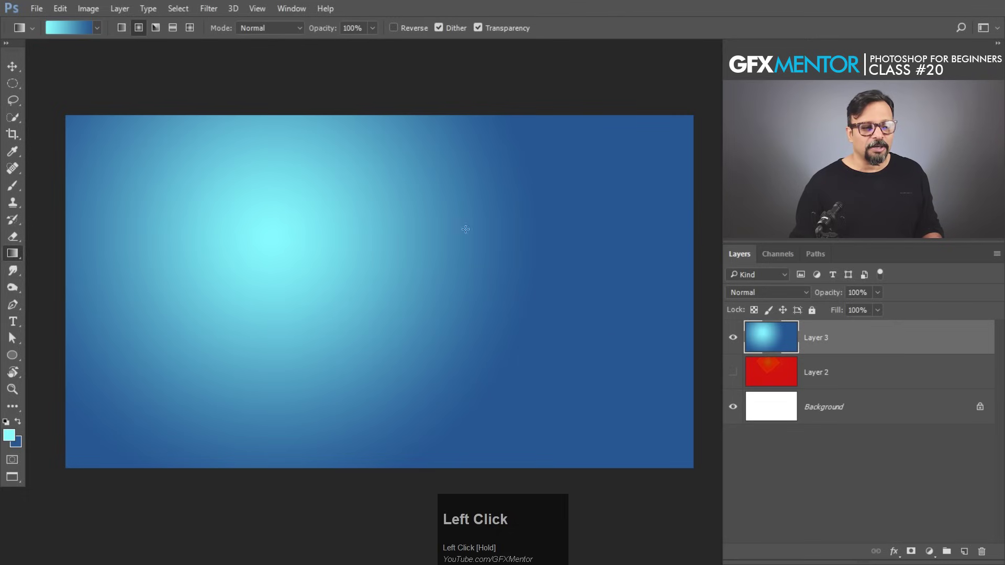
Step: Enable Reverse and draw the radial gradient twice from left of the canvas centre
left_click(393, 28)
left_click_drag(286, 243, 548, 377)
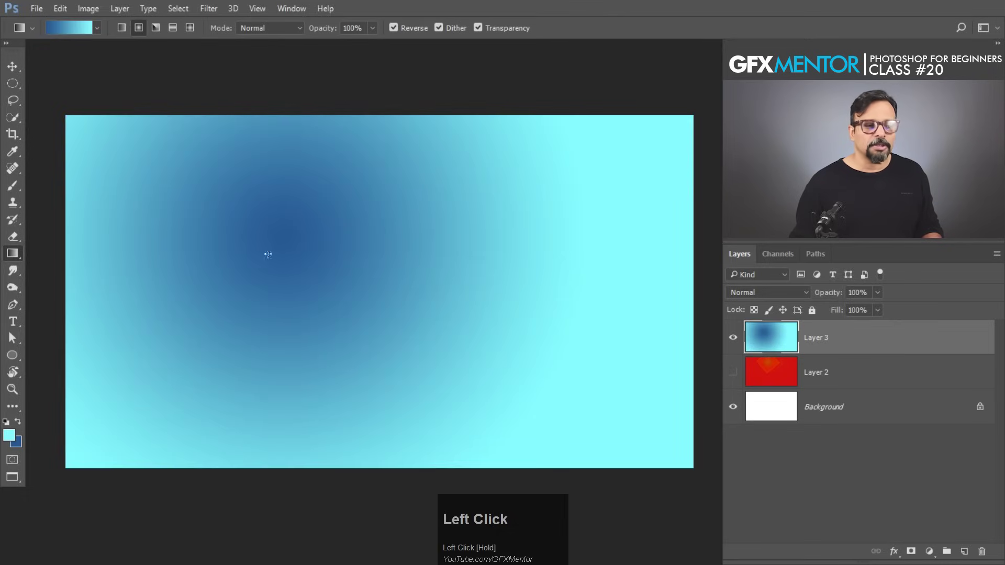
left_click_drag(282, 244, 495, 352)
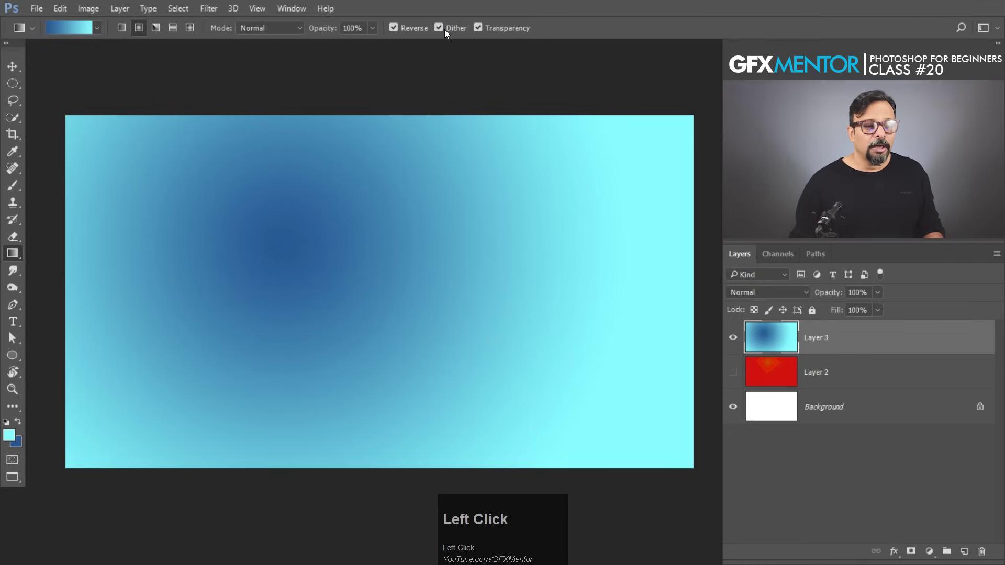
Step: Disable Reverse, switch Dither off and back on, and redraw the radial gradient from slightly left of the canvas centre
left_click(394, 28)
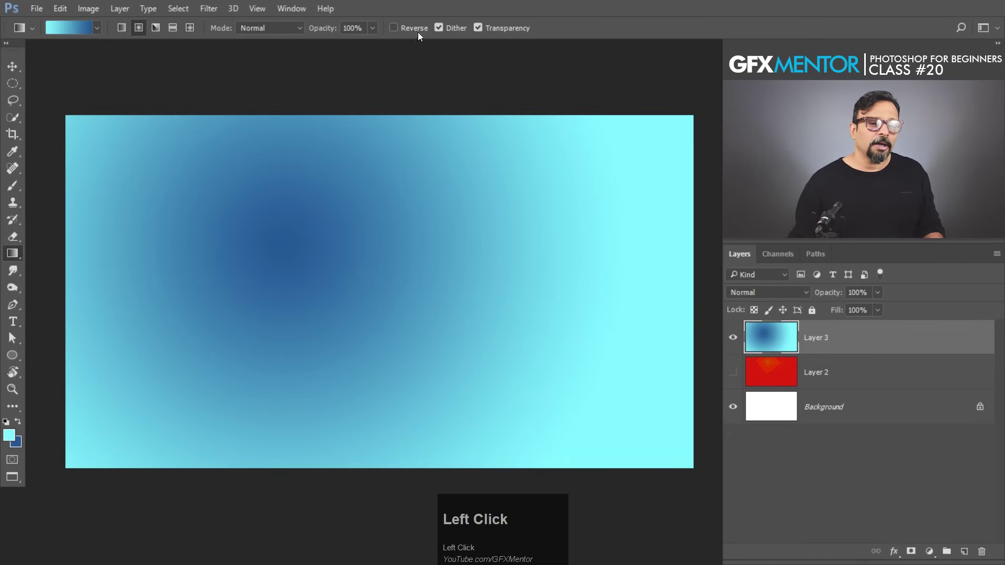
left_click(439, 27)
left_click(440, 27)
left_click_drag(315, 246, 608, 359)
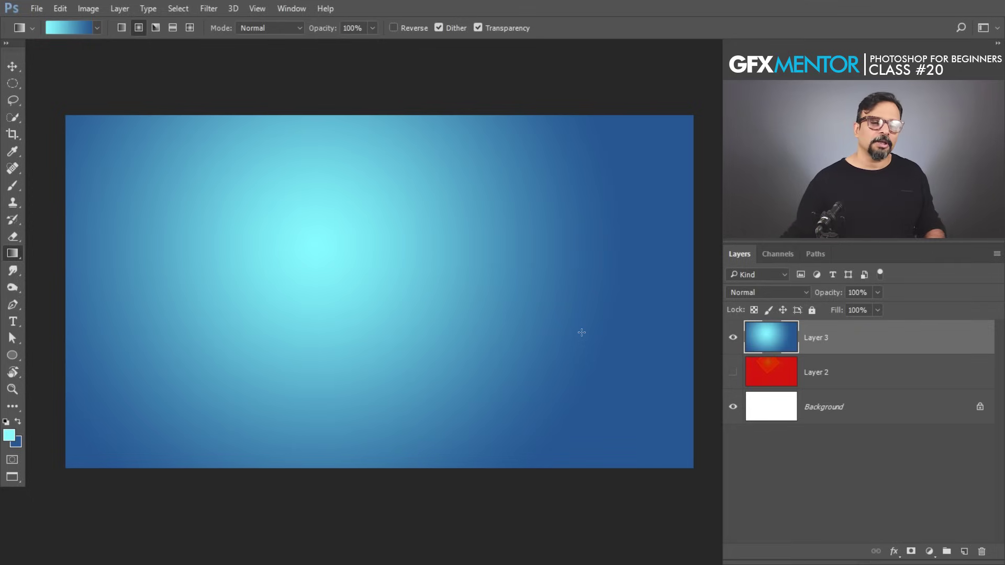
Step: Disable the Transparency option, draw the cyan-to-blue radial gradient from above the canvas centre, and re-enable Transparency
left_click(478, 28)
left_click_drag(339, 235, 598, 343)
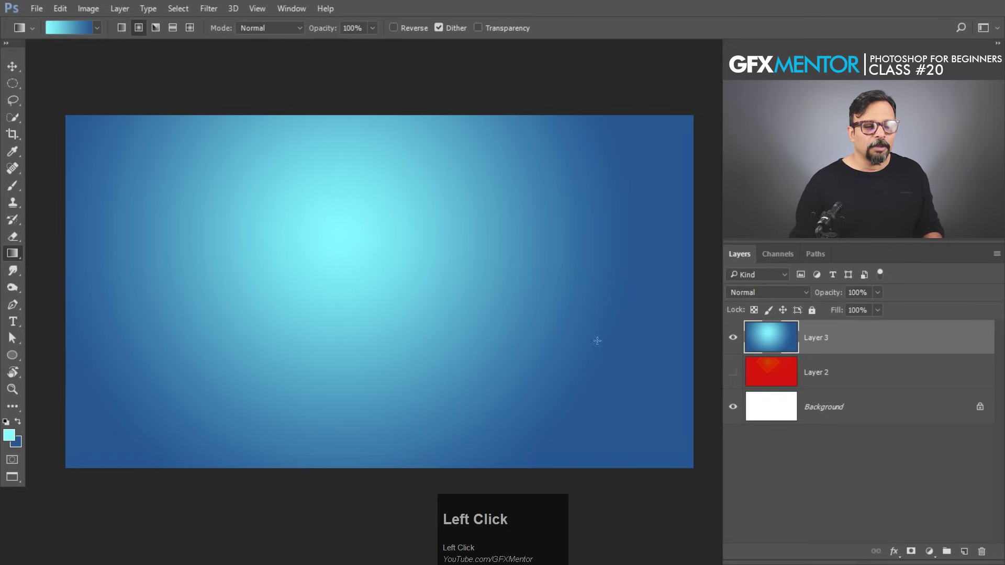
left_click(478, 28)
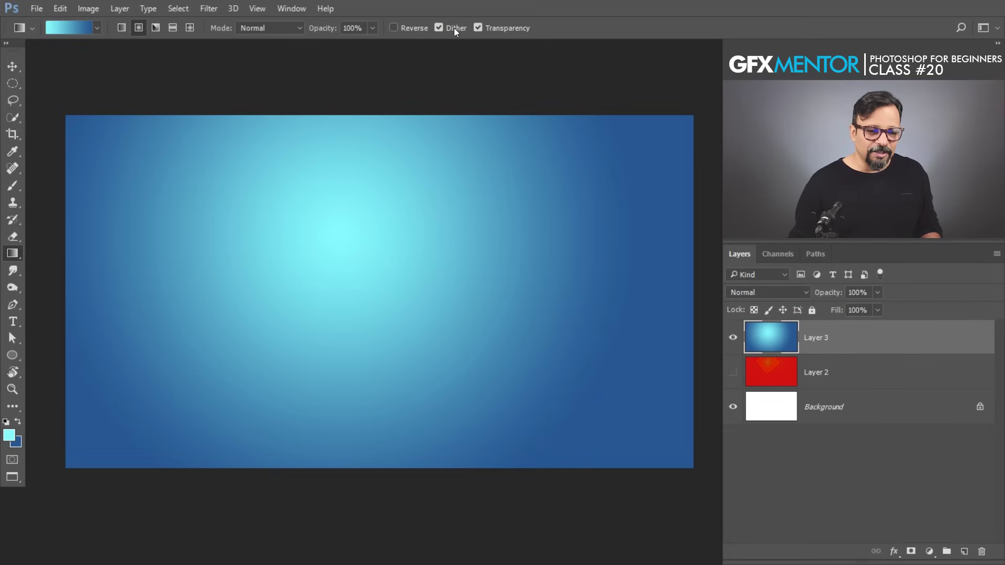
left_click(98, 27)
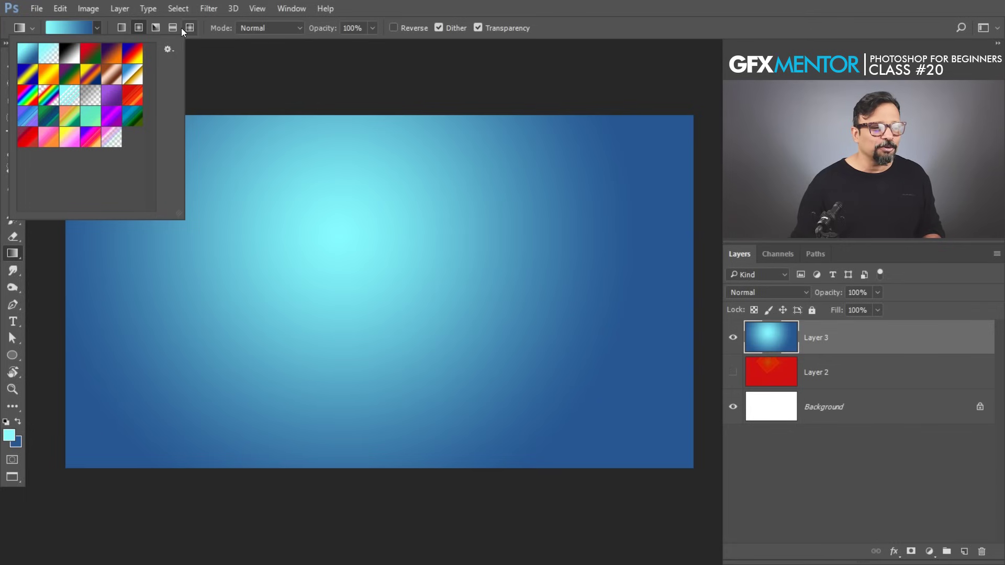
left_click(89, 28)
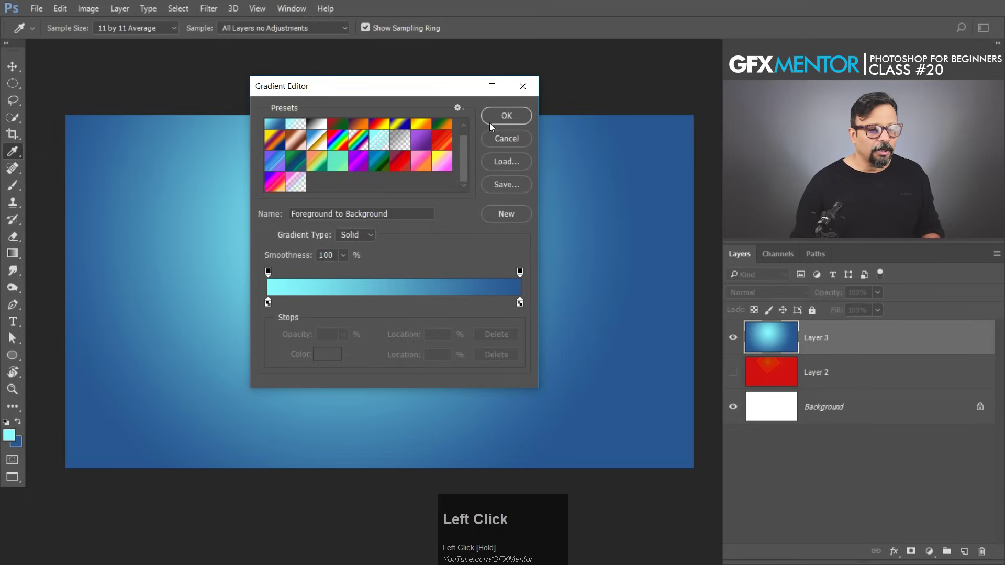
left_click(510, 137)
Step: Reset the gradient presets to the default set, replacing the current ones without saving their changes
left_click(97, 27)
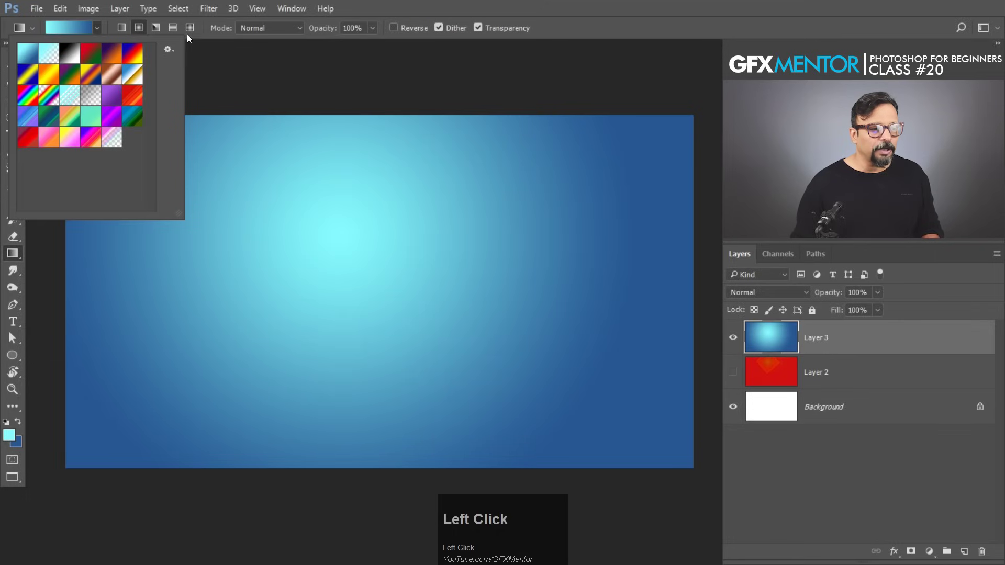
left_click(168, 49)
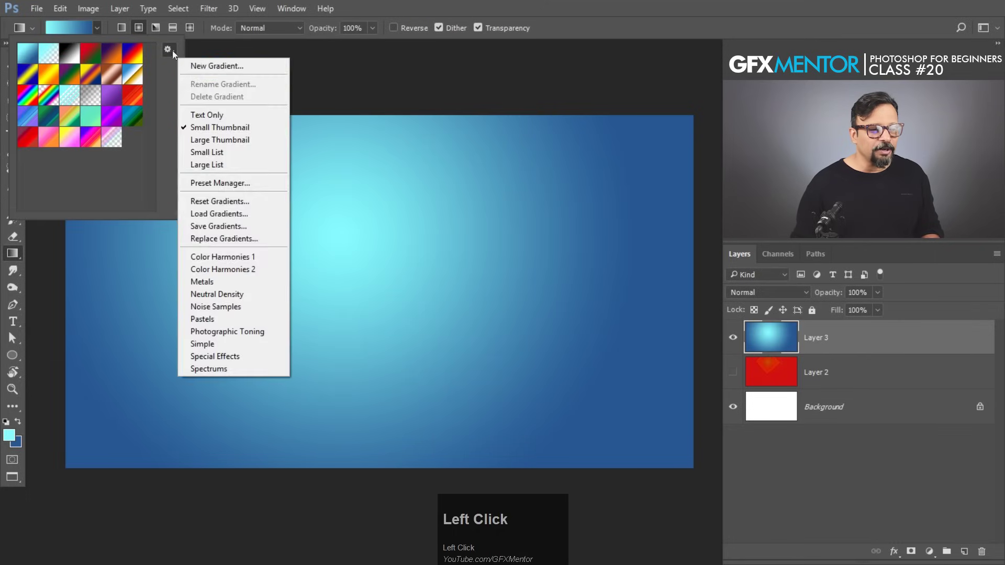
left_click(233, 207)
left_click(374, 213)
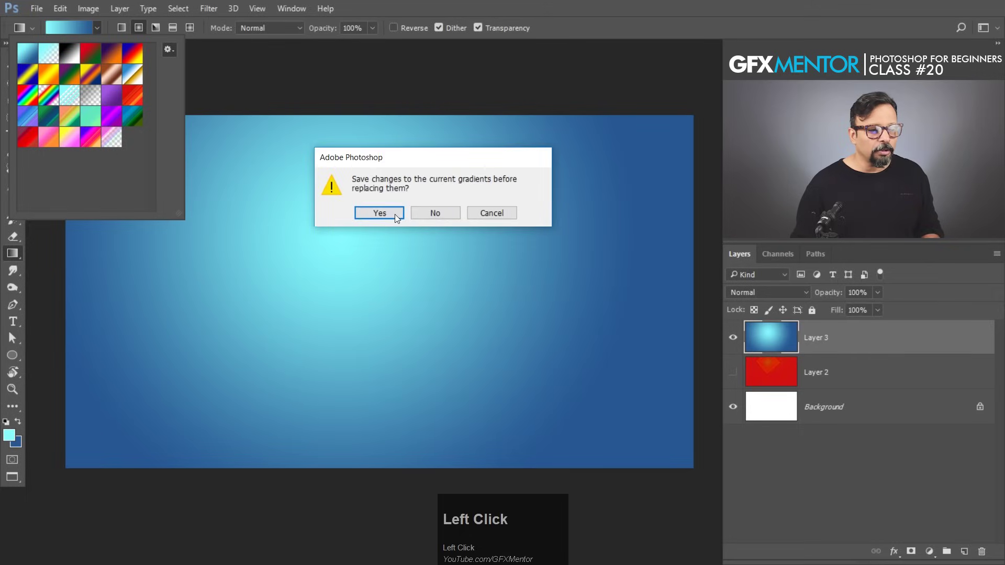
left_click(456, 217)
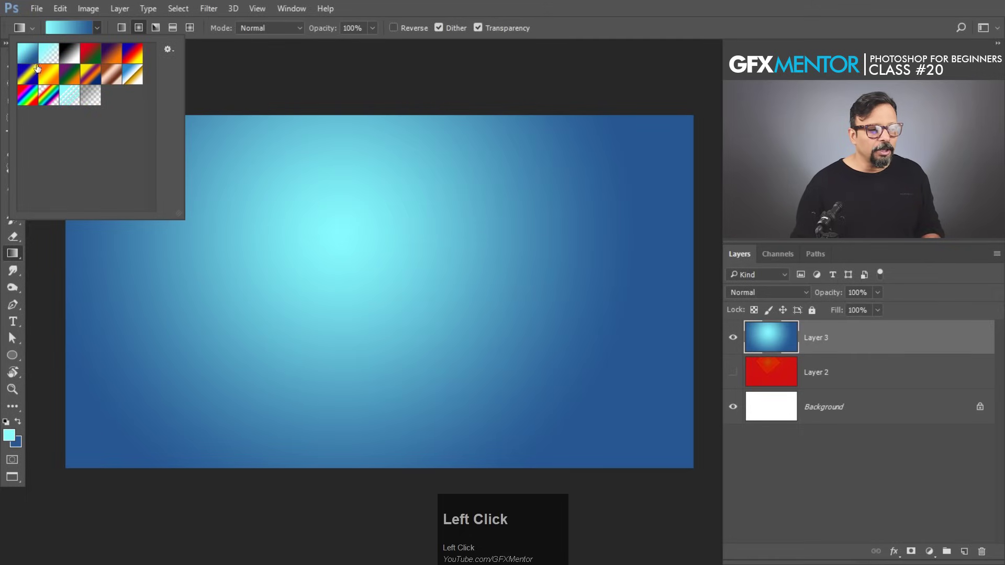
Step: Open the Gradient Editor, switch to the Noise type with the HSB colour model, and narrow the hue range to blue–magenta
left_click(80, 27)
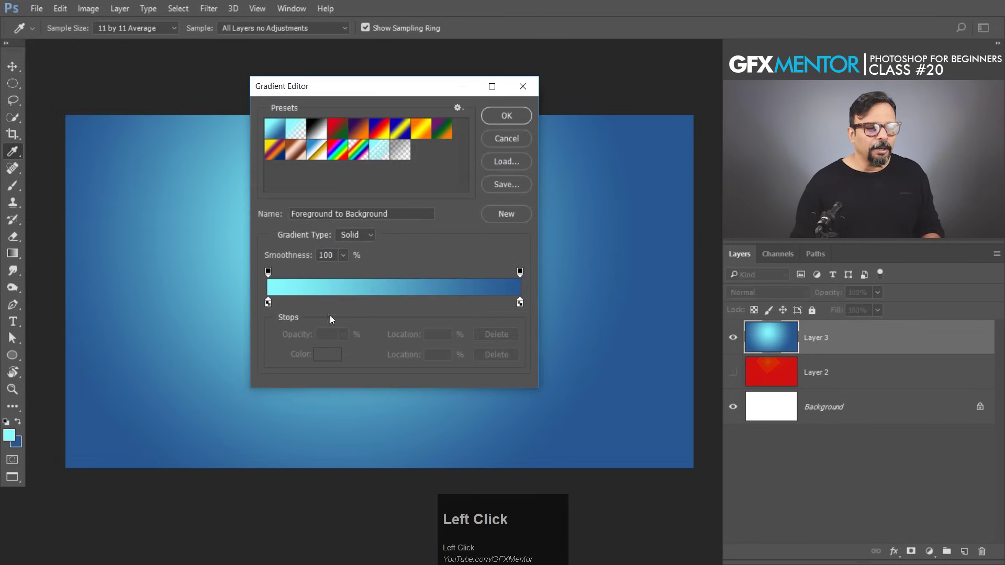
left_click(360, 255)
left_click(361, 296)
left_click(359, 318)
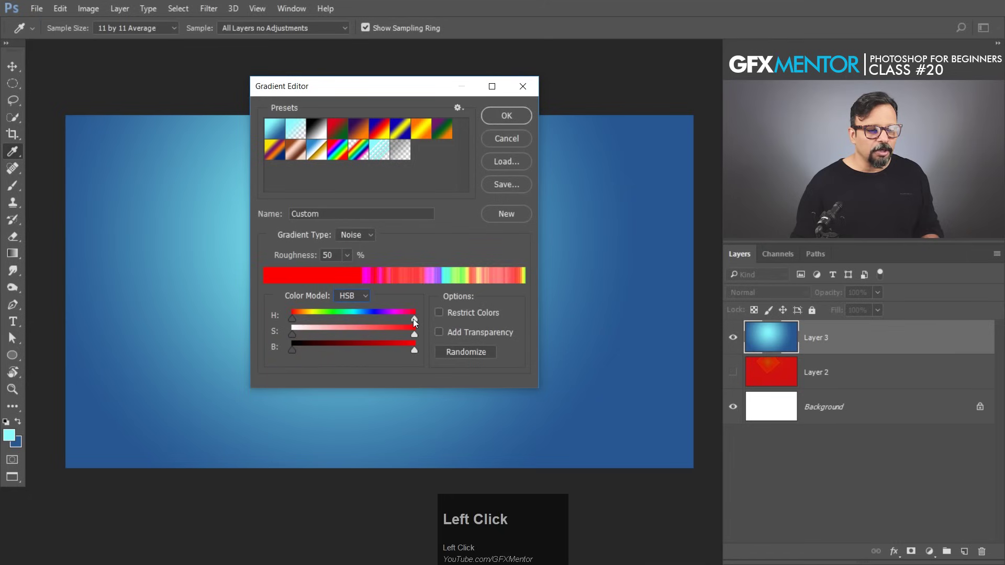
left_click_drag(413, 318, 391, 315)
left_click_drag(292, 319, 379, 319)
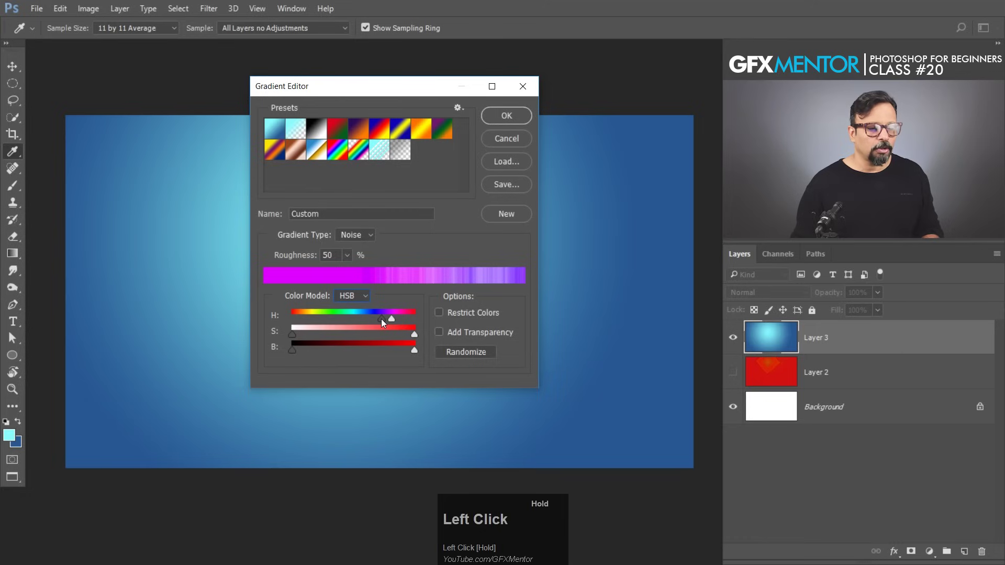
Step: Raise the minimum saturation close to maximum and the minimum brightness to about three quarters, and randomize the noise gradient three times
left_click_drag(297, 341, 405, 334)
left_click_drag(292, 358, 379, 350)
left_click(469, 352)
left_click(469, 350)
left_click(470, 351)
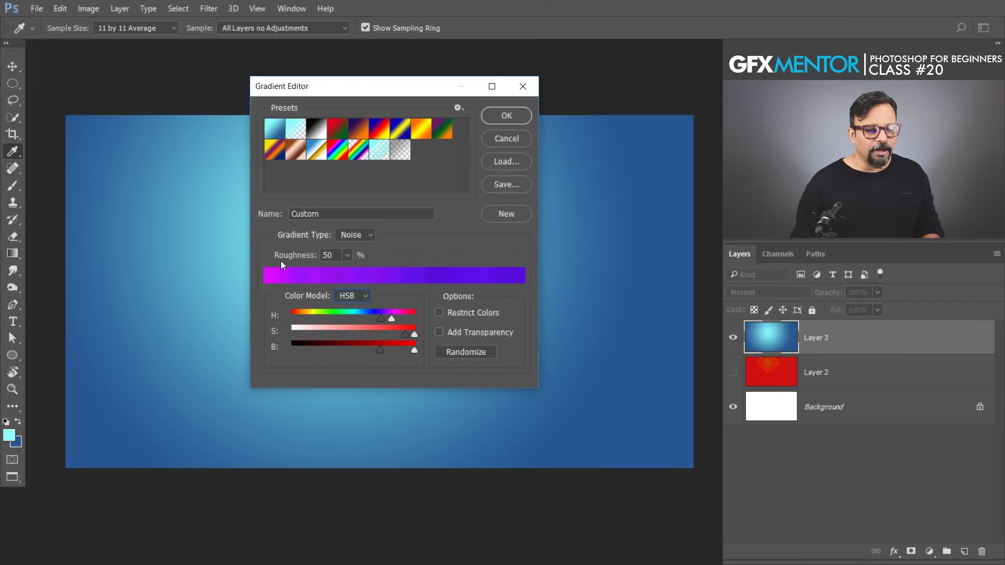
Step: Lower the noise gradient's roughness to 19% and randomize its colours three times
left_click(347, 255)
mouse_move(346, 270)
left_mouse_down()
mouse_move(375, 271)
mouse_move(329, 271)
left_mouse_up()
left_click(460, 353)
left_click(459, 354)
left_click(460, 354)
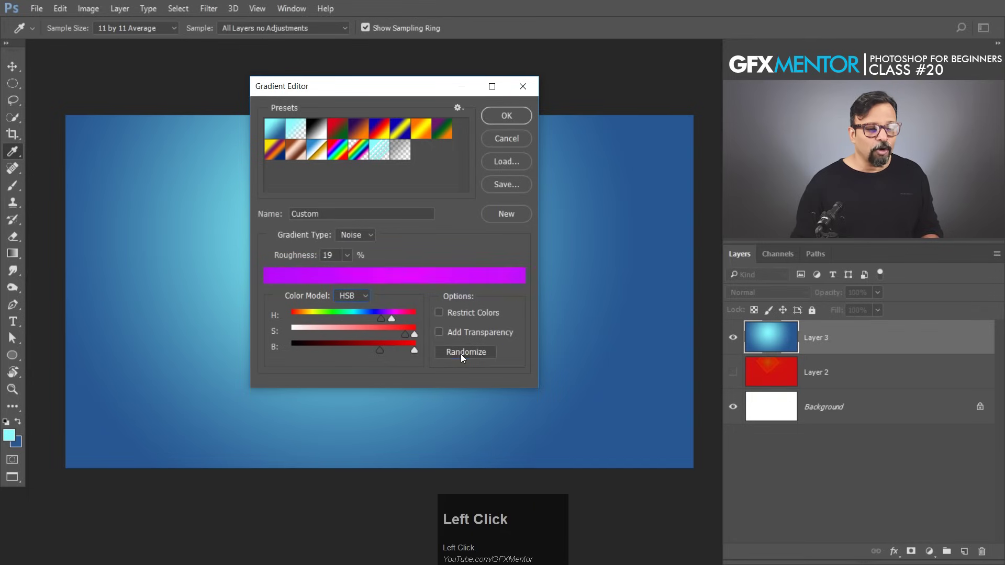
Step: Set the roughness to 67%, randomize the purple noise gradient once, and add it as a new preset
left_click(349, 257)
left_click_drag(344, 272, 375, 274)
left_click(469, 352)
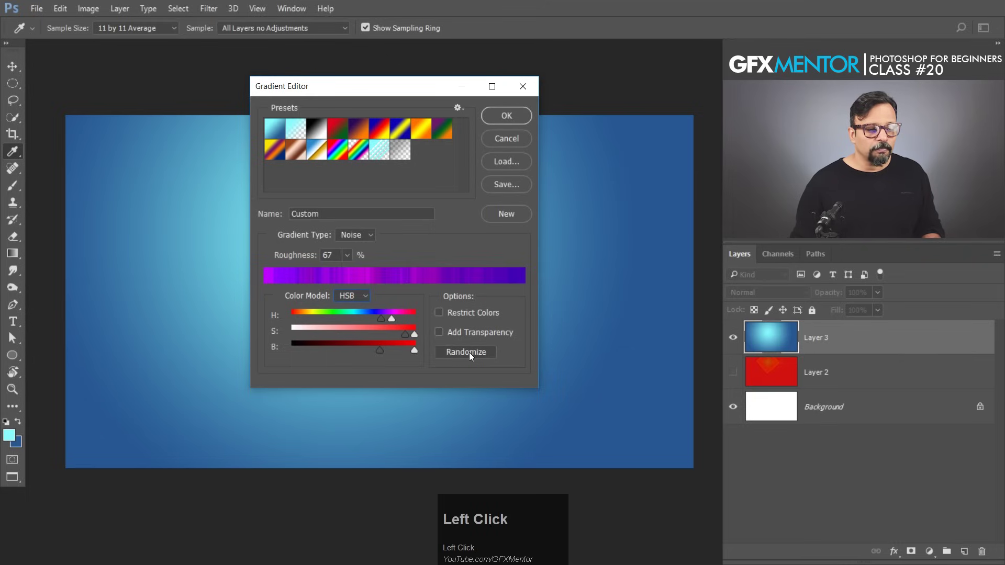
left_click(508, 215)
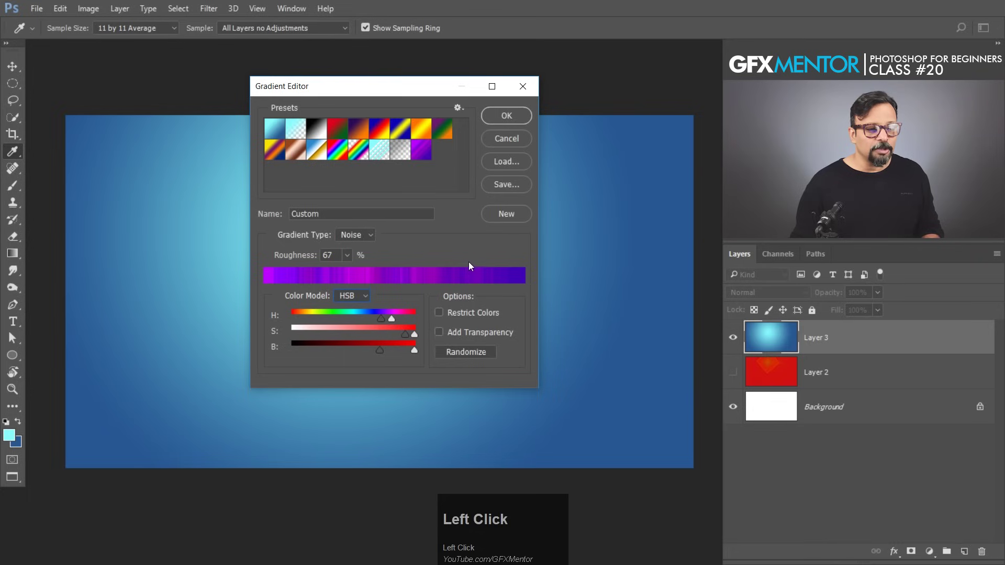
Step: Move the hue range to yellow–green, randomize the noise gradient three times, and add it as a new preset
left_click_drag(379, 318, 313, 317)
left_click_drag(391, 318, 313, 319)
left_click(465, 354)
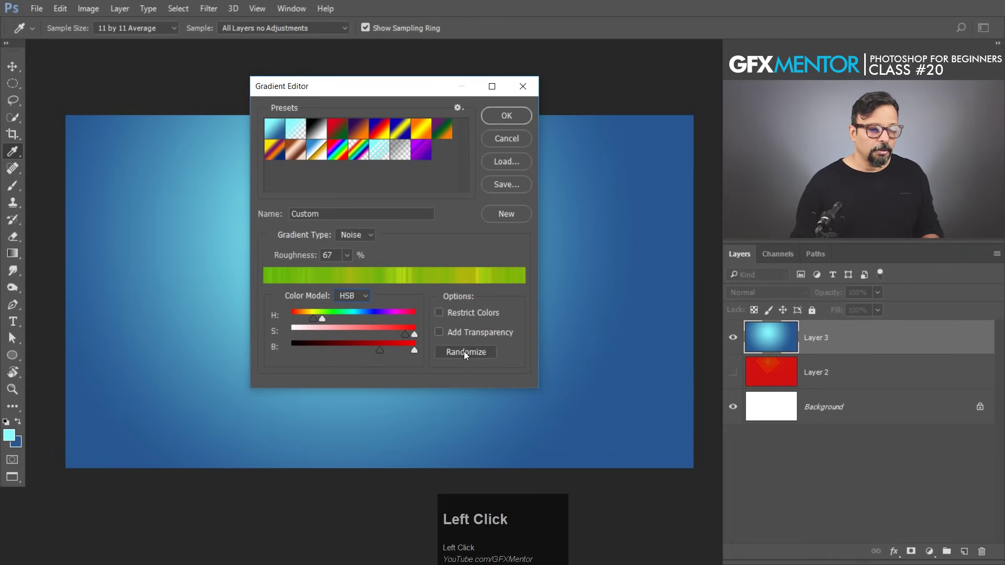
left_click(463, 352)
left_click(464, 352)
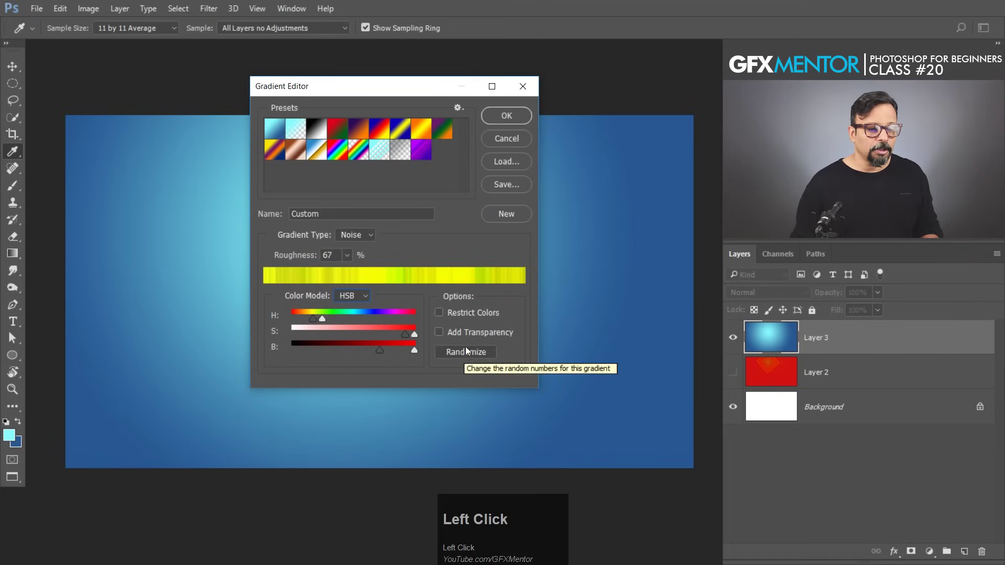
left_click(504, 214)
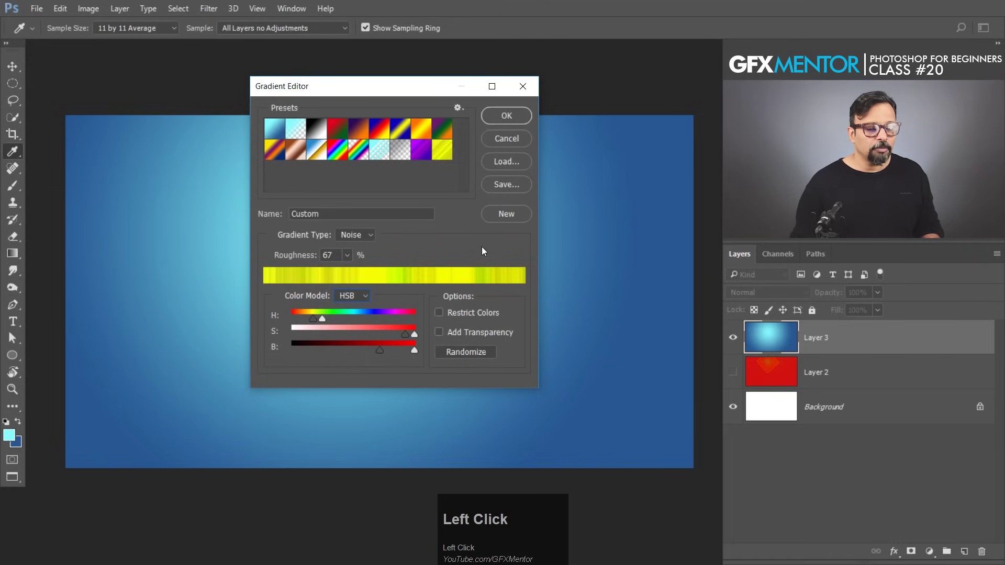
Step: Change the gradient type to Solid and recolour the start stop pale yellow-orange (ffe187)
left_click(356, 235)
left_click(348, 247)
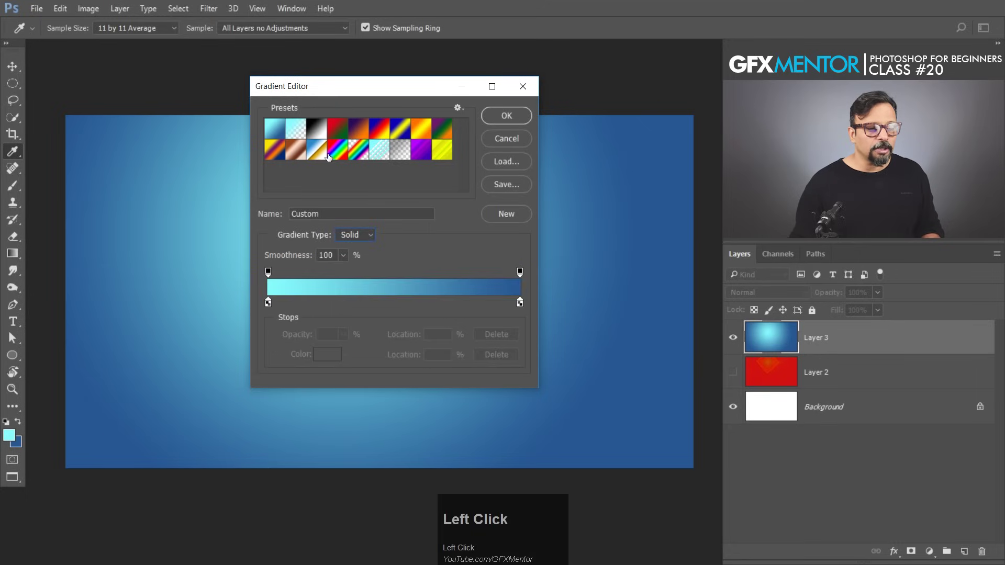
left_click(269, 303)
left_click(326, 355)
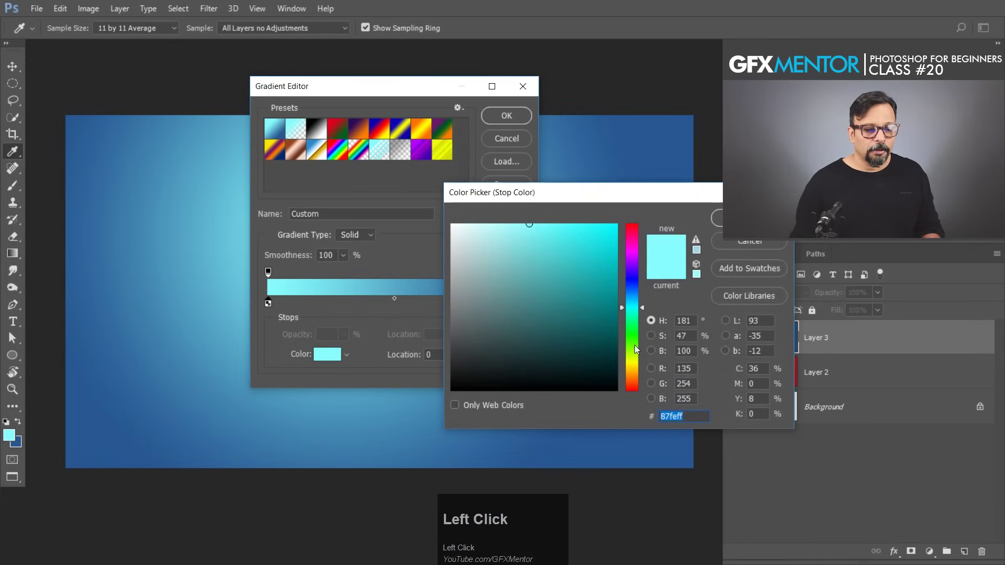
left_click(634, 370)
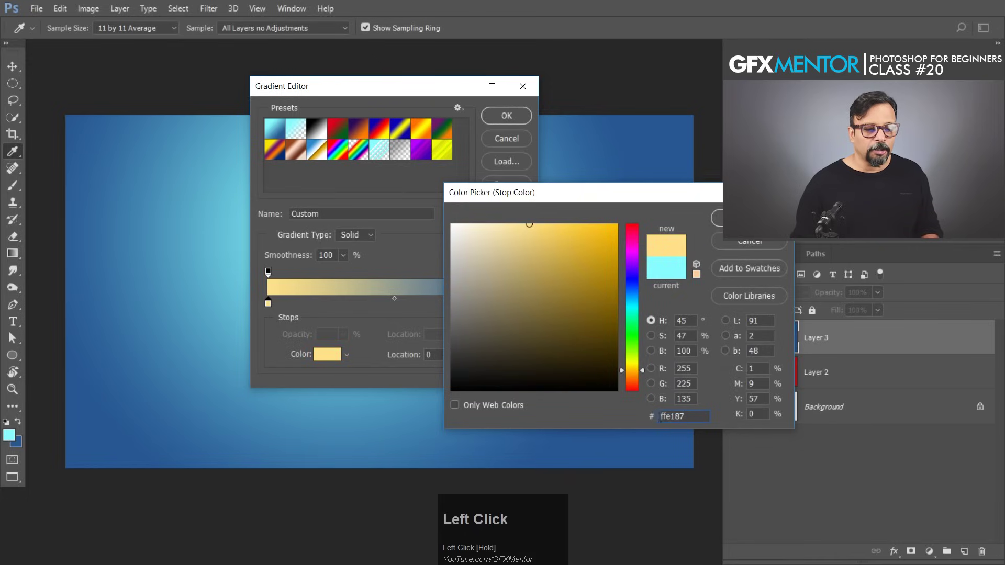
left_click(719, 219)
Step: Recolour the solid gradient's end stop muted green, add the gradient as a new preset, and accept the editor's settings
key("alt")
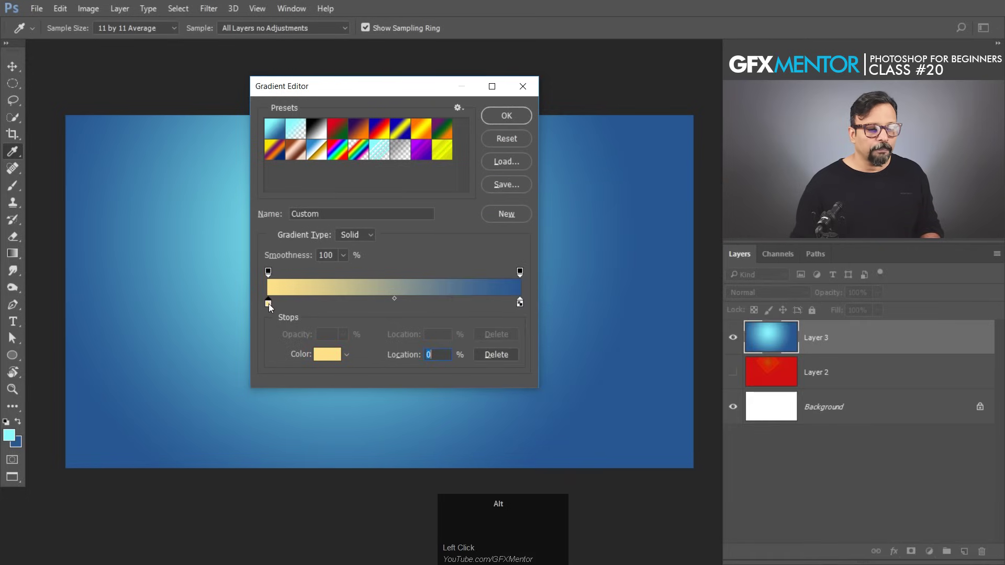
left_click_drag(269, 304, 358, 304)
mouse_move(519, 303)
left_mouse_down()
mouse_move(390, 311)
mouse_move(365, 302)
mouse_move(520, 303)
left_mouse_up()
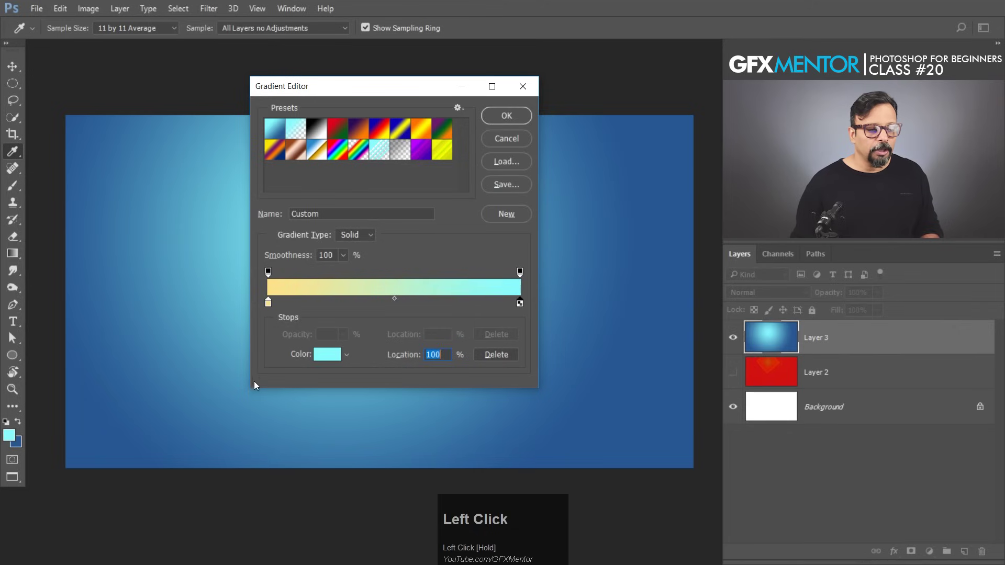
left_click(328, 354)
left_click_drag(630, 336, 630, 345)
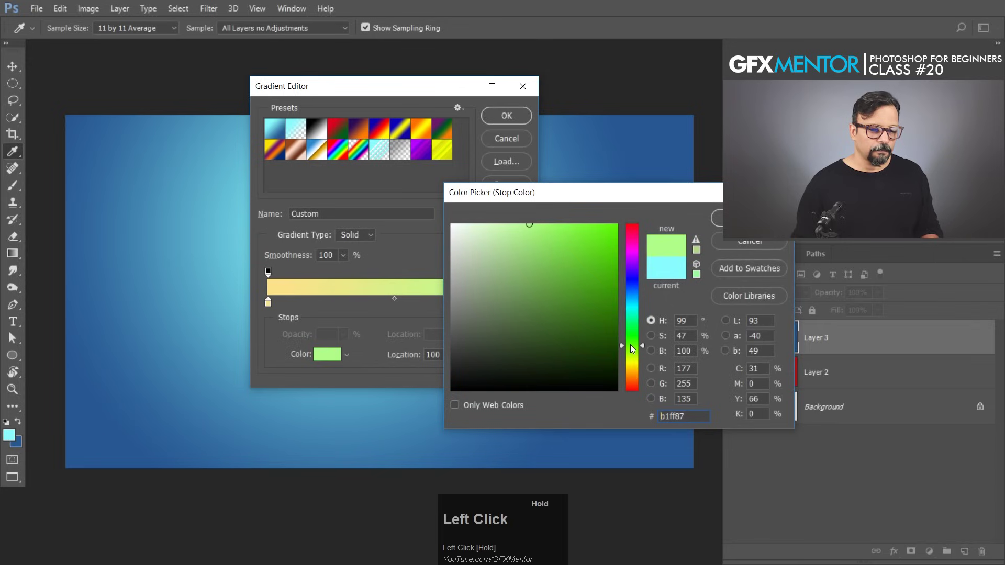
left_click_drag(560, 267, 521, 286)
left_click(717, 218)
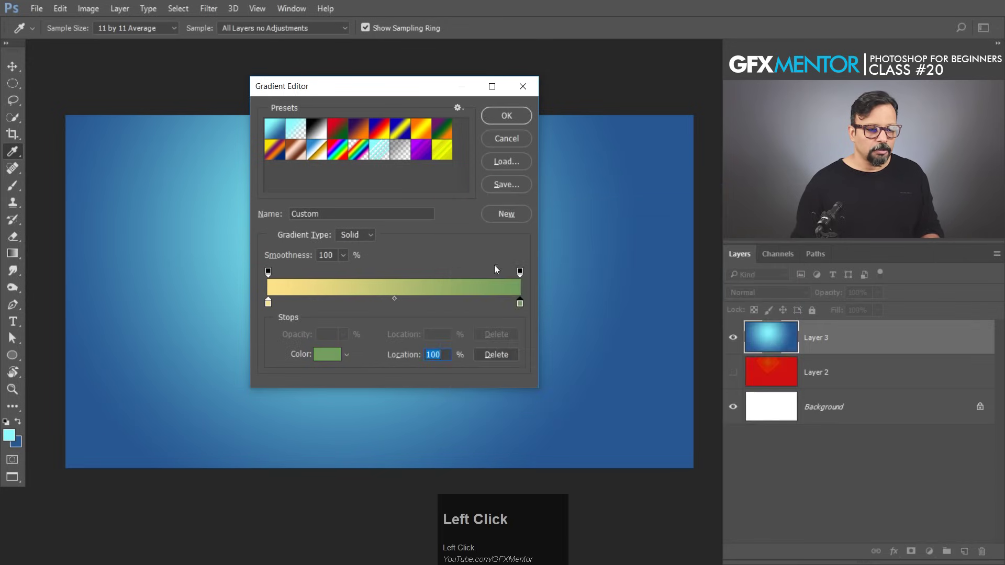
left_click(504, 215)
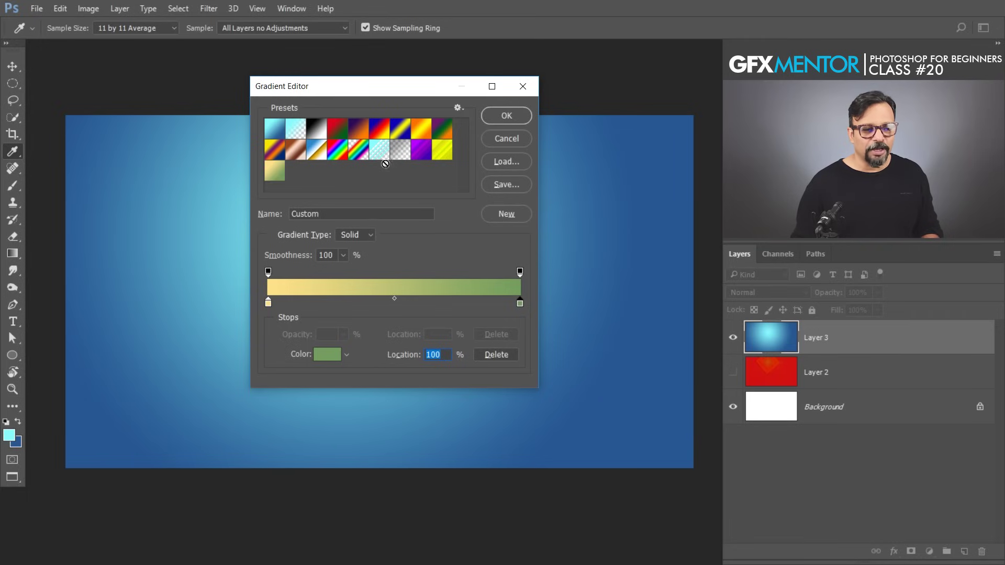
left_click(506, 115)
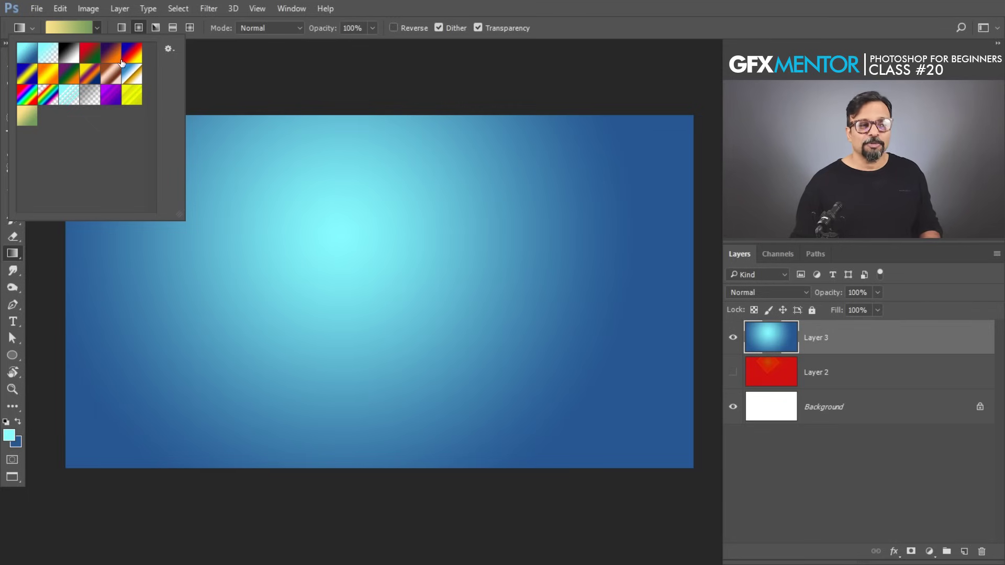
Step: Select the custom purple noise, yellow noise and yellow-to-green presets one after another
left_click(108, 100)
left_click(133, 100)
left_click(30, 121)
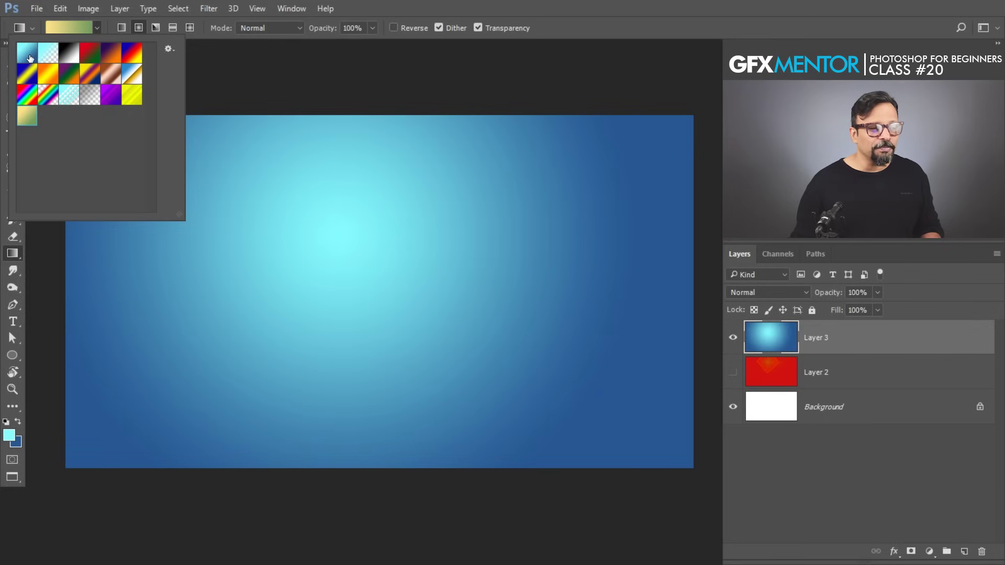
Step: Delete all 16 default gradient presets one by one, keeping only the three custom gradients
left_click(28, 54, "shift")
key("alt")
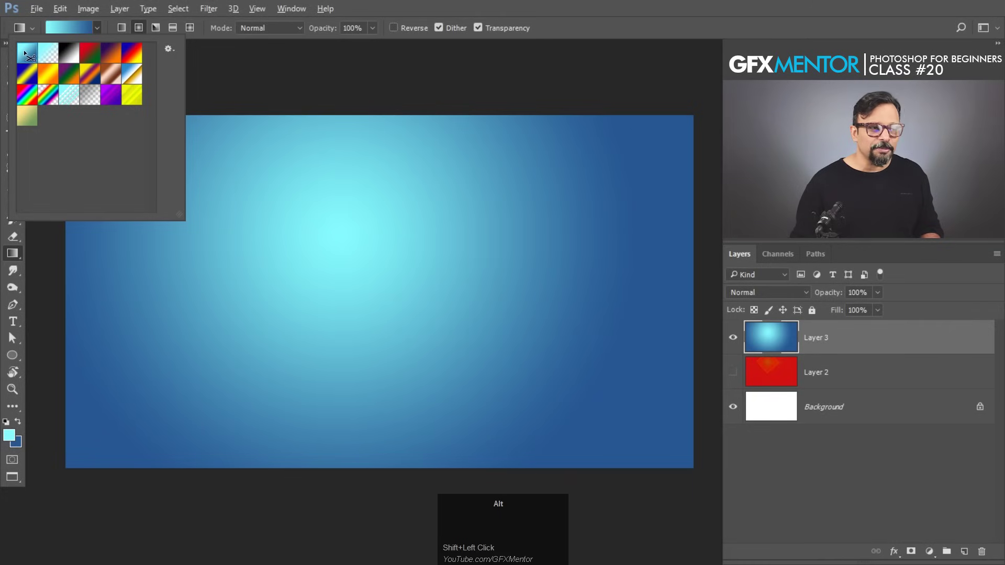
left_click(24, 50, "alt")
left_click(26, 51, "alt")
left_click(26, 52, "alt")
left_click(26, 52, "alt")
left_click(26, 51, "alt")
left_click(26, 51, "alt")
left_click(26, 51, "alt")
left_click(26, 52, "alt")
left_click(27, 52, "alt")
left_click(26, 51, "alt")
left_click(26, 52, "alt")
left_click(26, 52, "alt")
left_click(26, 52, "alt")
left_click(27, 53, "alt")
left_click(26, 53, "alt")
left_click(27, 55, "alt")
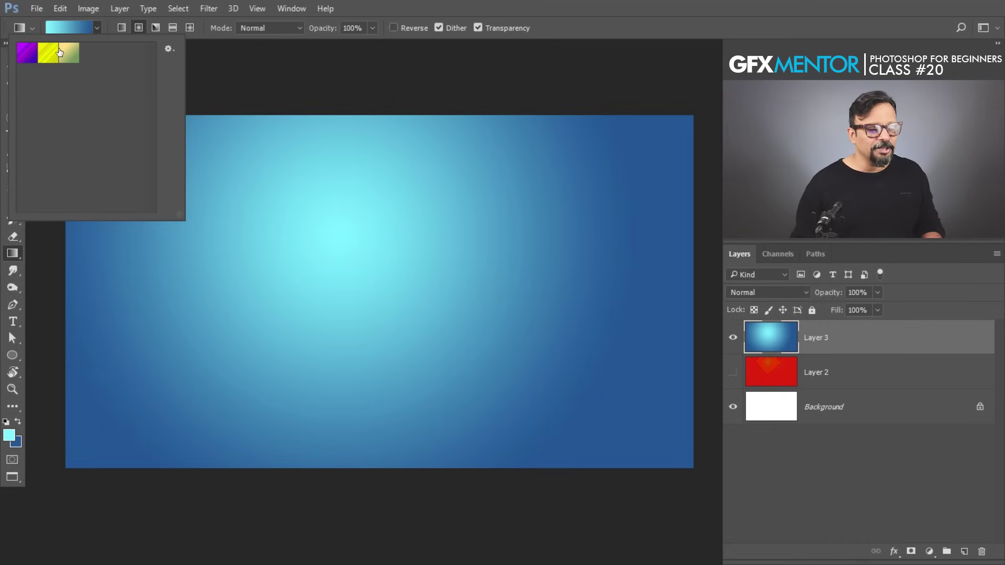
Step: Save the custom gradient set to the Desktop as a GRD file named mygradients
left_click(168, 50)
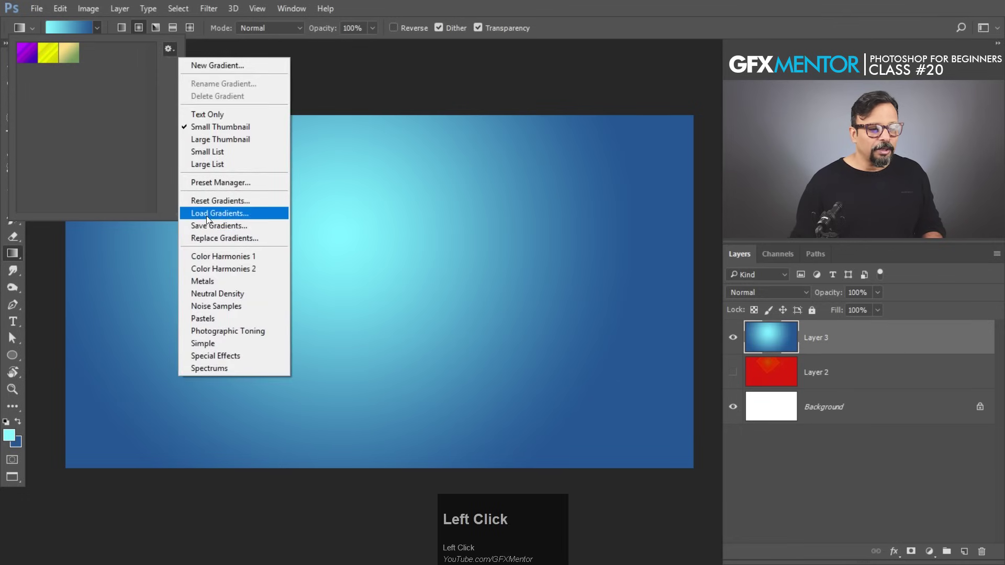
left_click(246, 225)
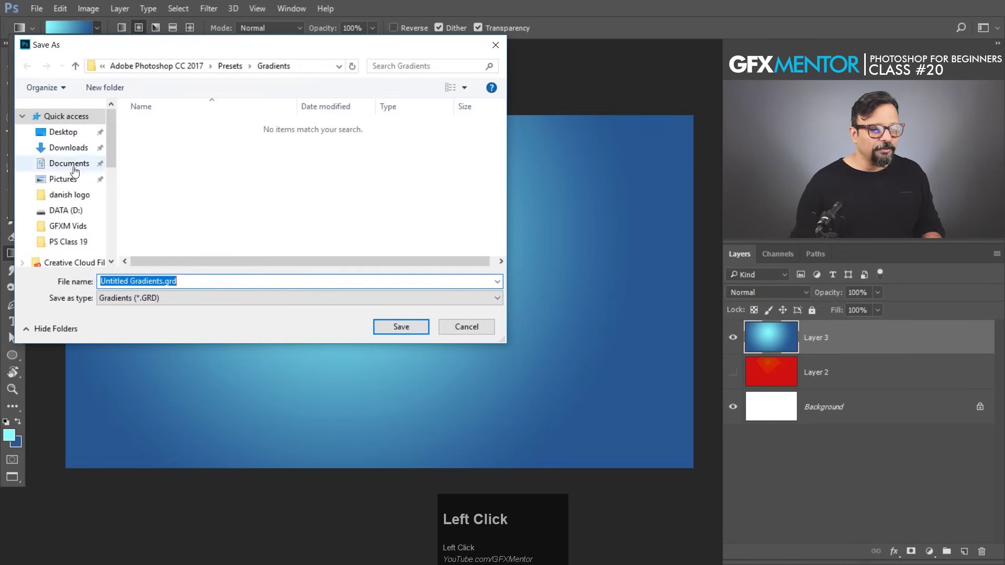
left_click(65, 132)
left_click(205, 281)
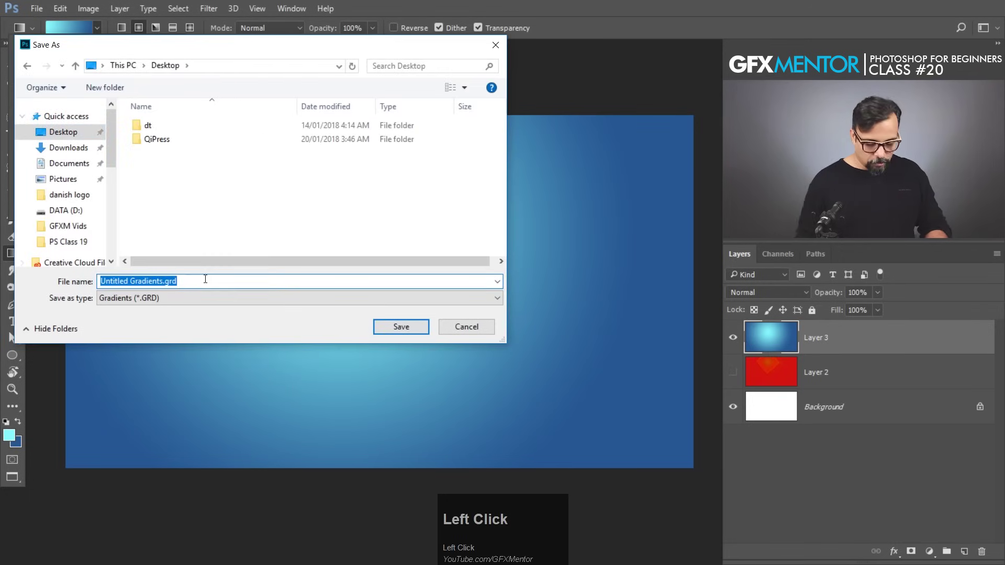
type("mygradients")
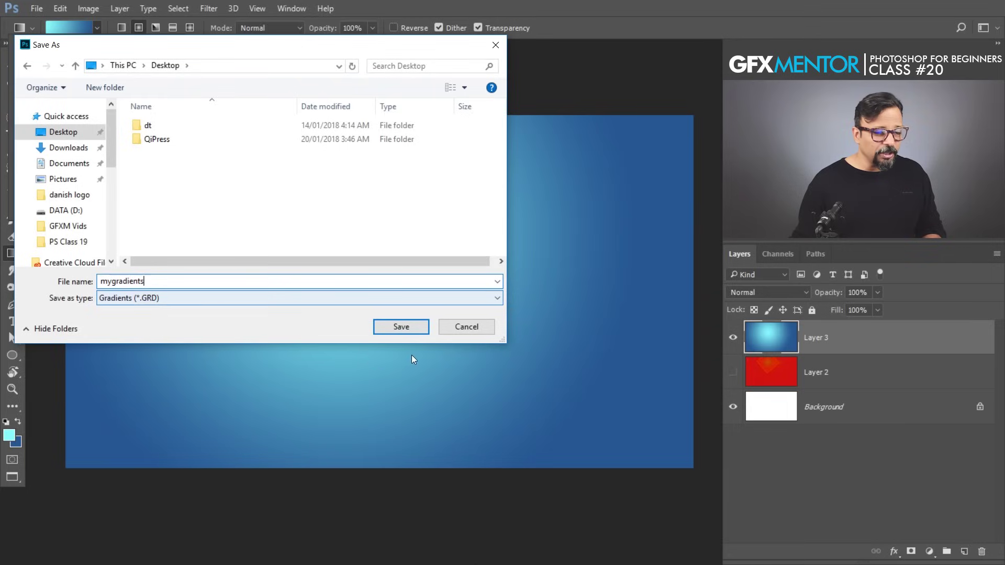
left_click(411, 331)
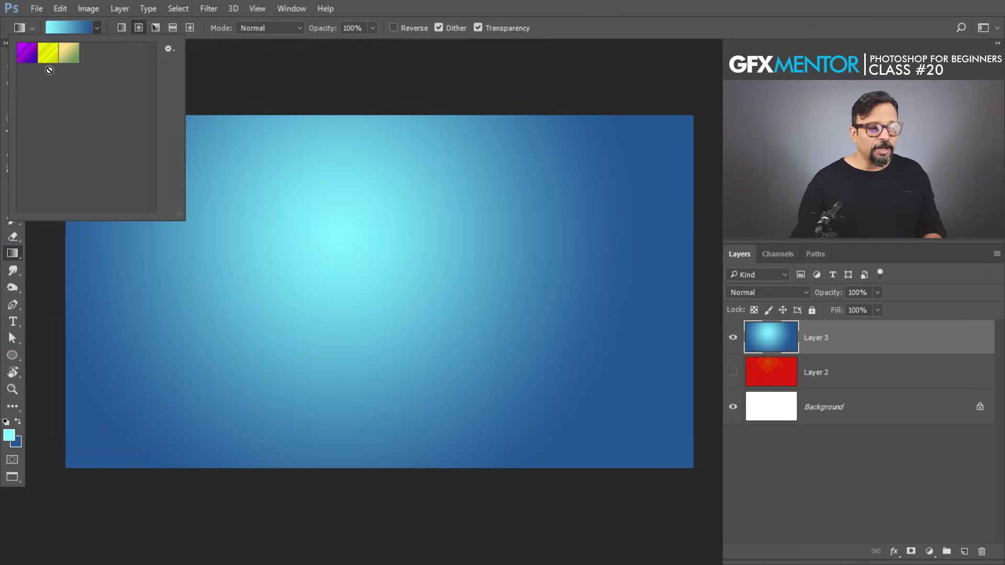
Step: Reset the gradient presets, replacing the three custom gradients with the default set
left_click(169, 49)
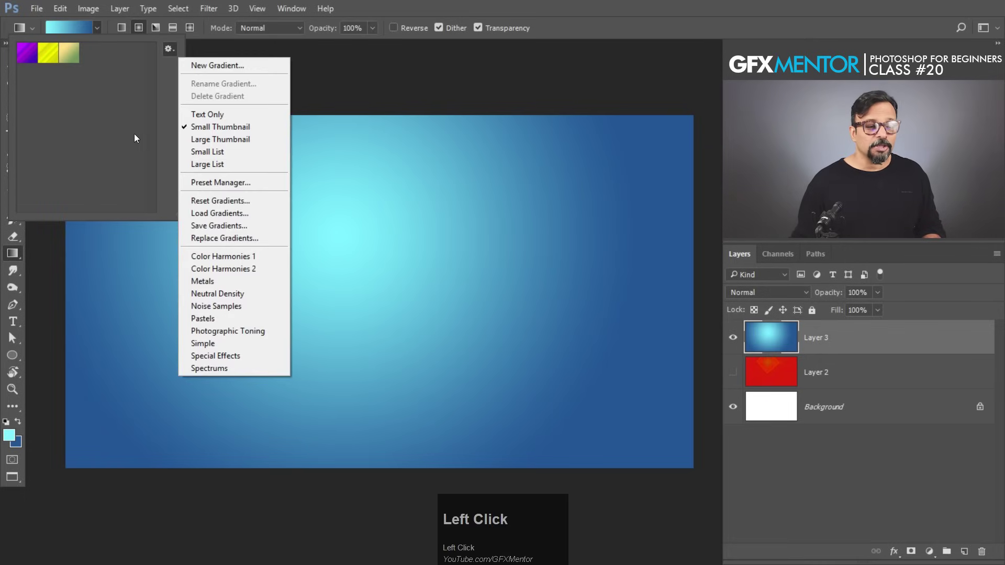
left_click(235, 202)
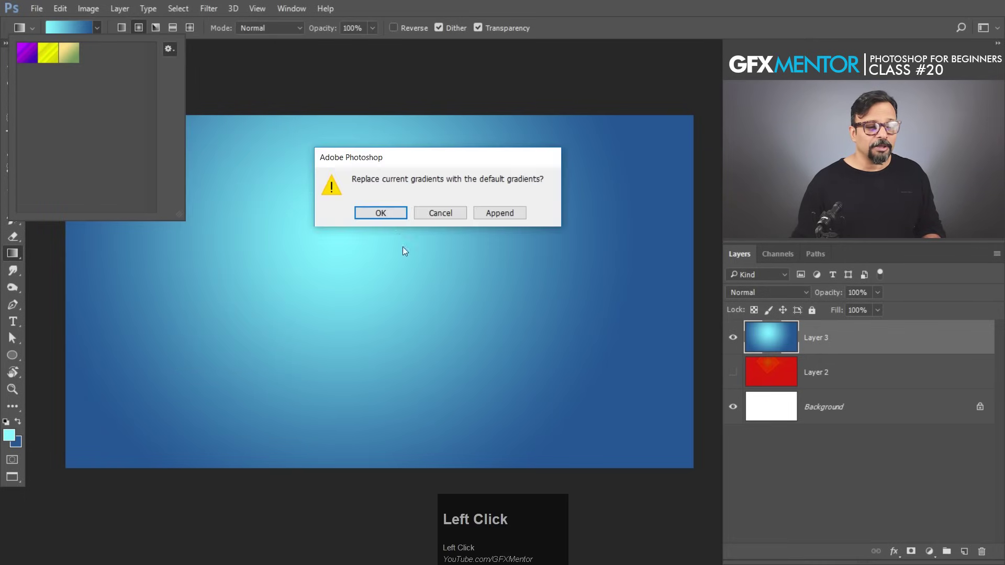
left_click(389, 215)
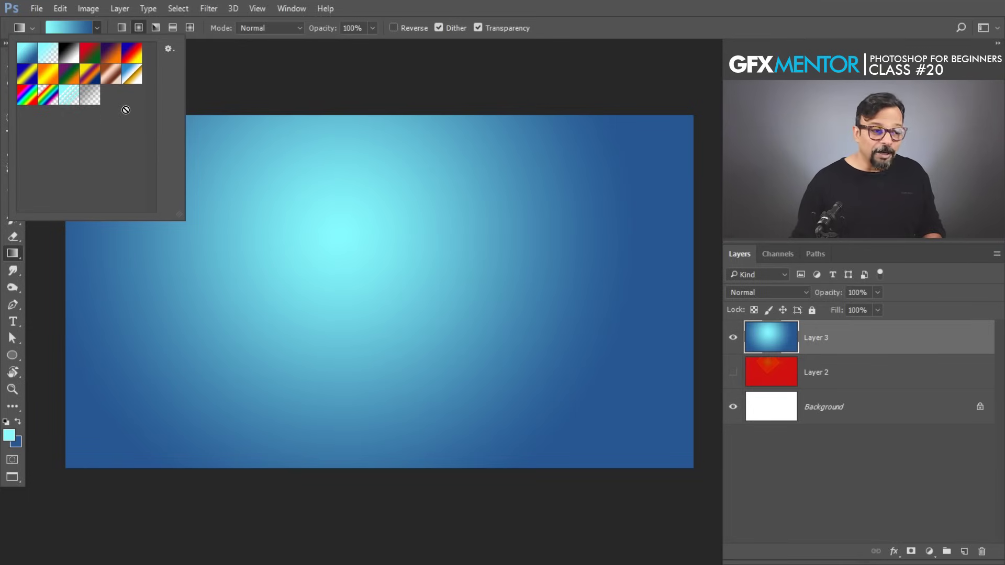
Step: Load the mygradients.grd file from the Desktop into the gradient presets
left_click(167, 49)
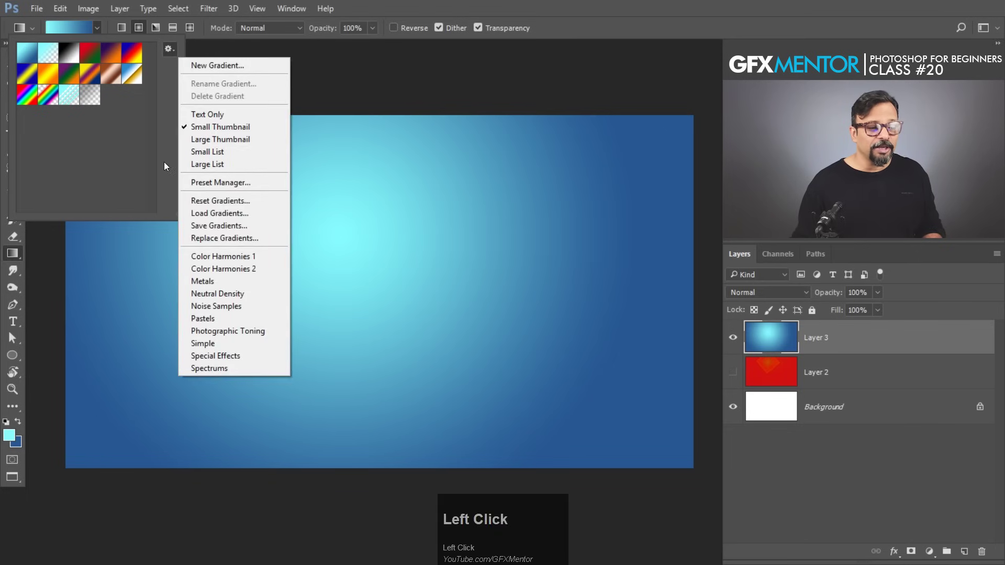
left_click(237, 212)
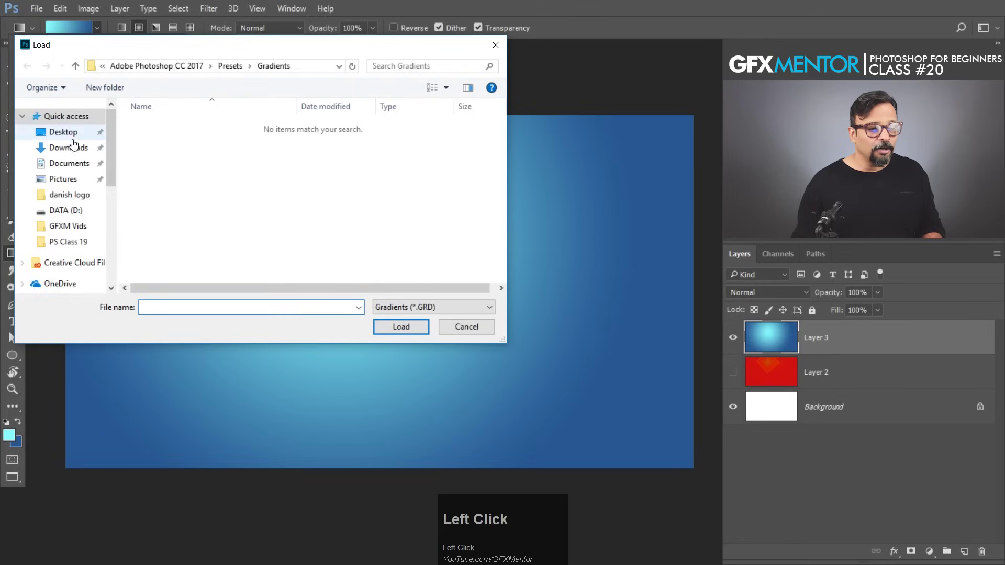
left_click(67, 133)
left_click(166, 155)
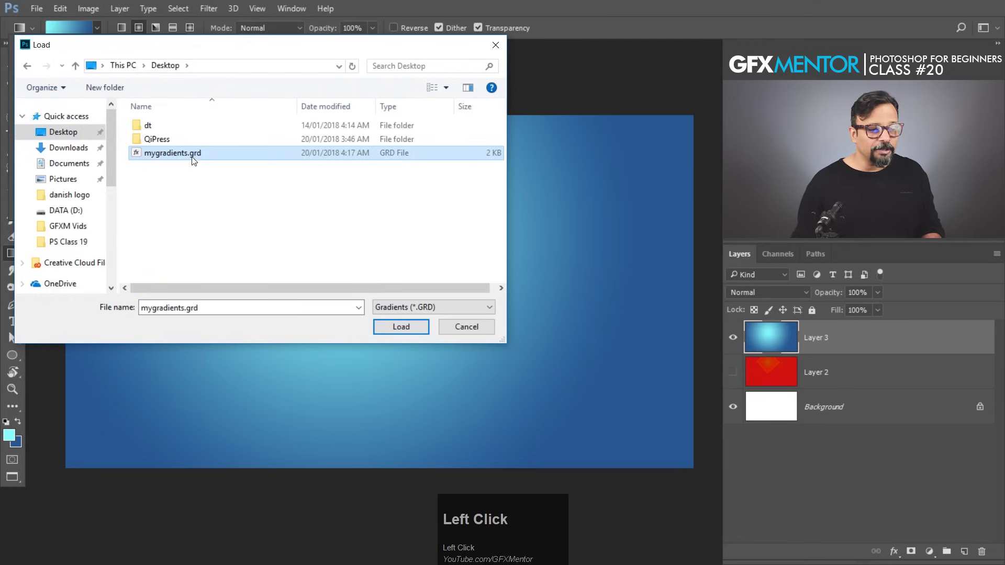
left_click(399, 326)
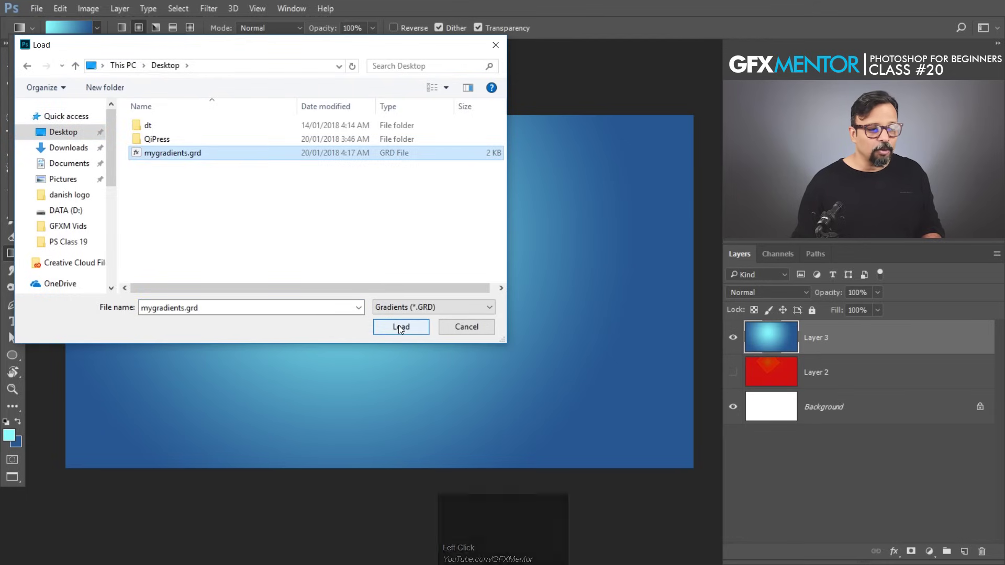
Step: Choose the loaded yellow noise gradient and draw it radially on Layer 3, centred in the canvas's upper-left area
left_click(110, 94)
left_click(131, 95)
left_click(279, 194)
left_click_drag(278, 194, 419, 355)
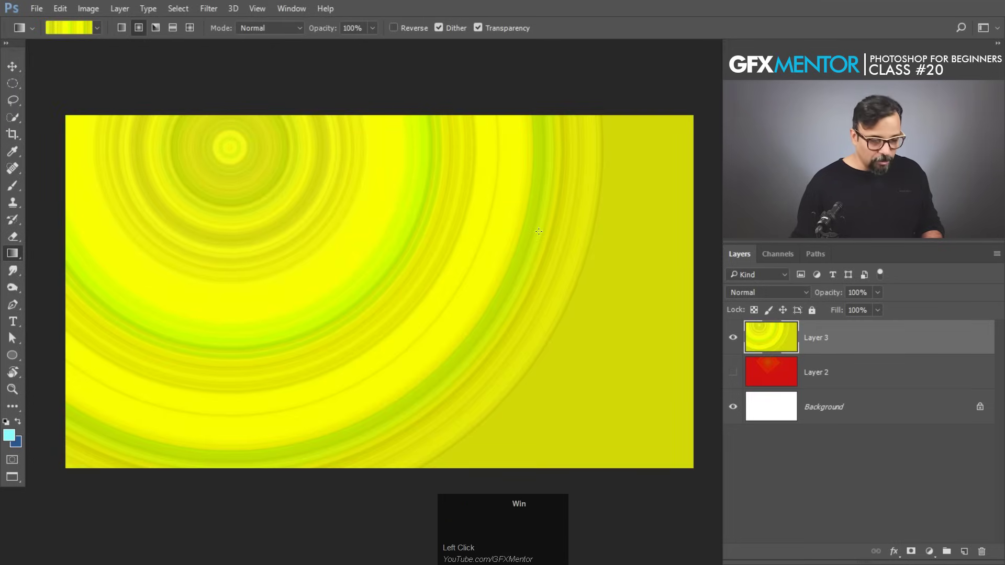
Step: Switch to the Windows desktop and move the mygradients.grd file away from the icon column into open space
key("super+d")
left_click(33, 358)
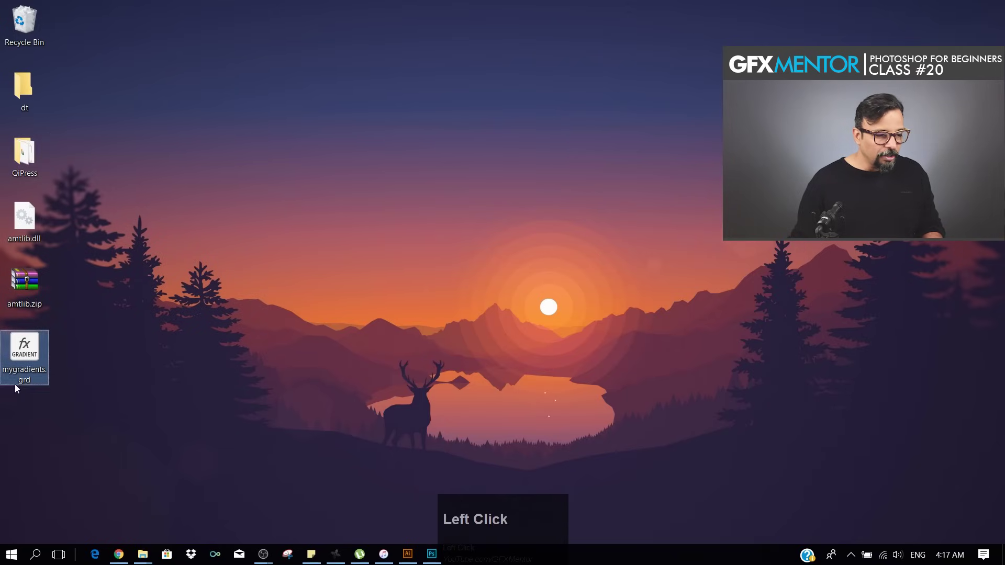
left_click_drag(39, 341, 236, 184)
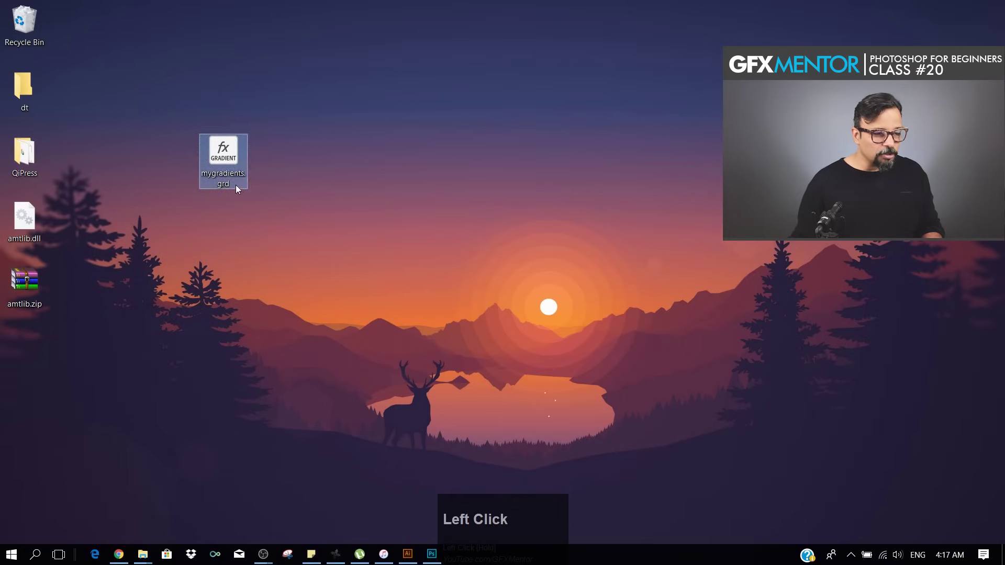
Step: Examine the file size in the properties of mygradients.grd and close them without changes
right_click(224, 151)
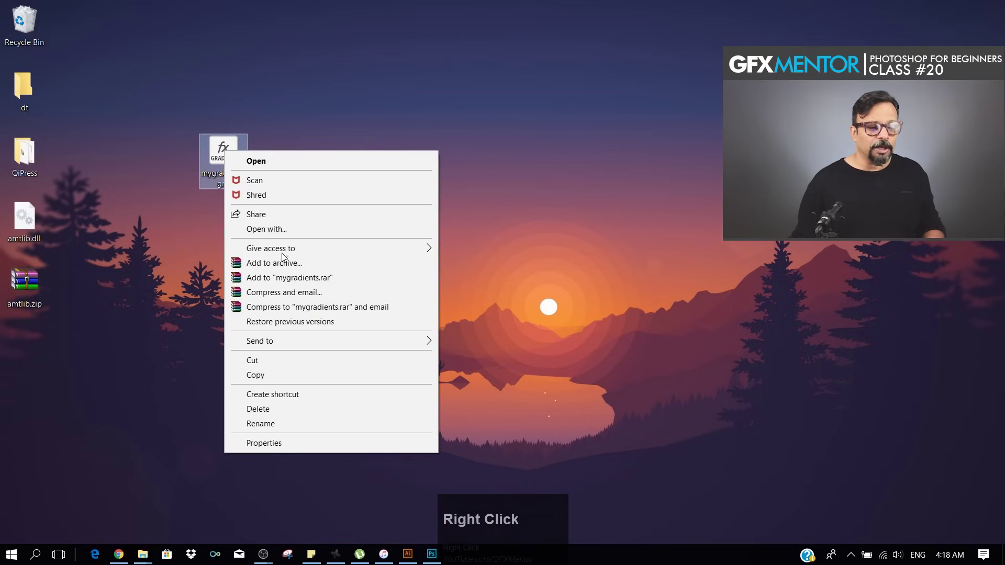
left_click(296, 443)
left_click_drag(321, 295, 238, 304)
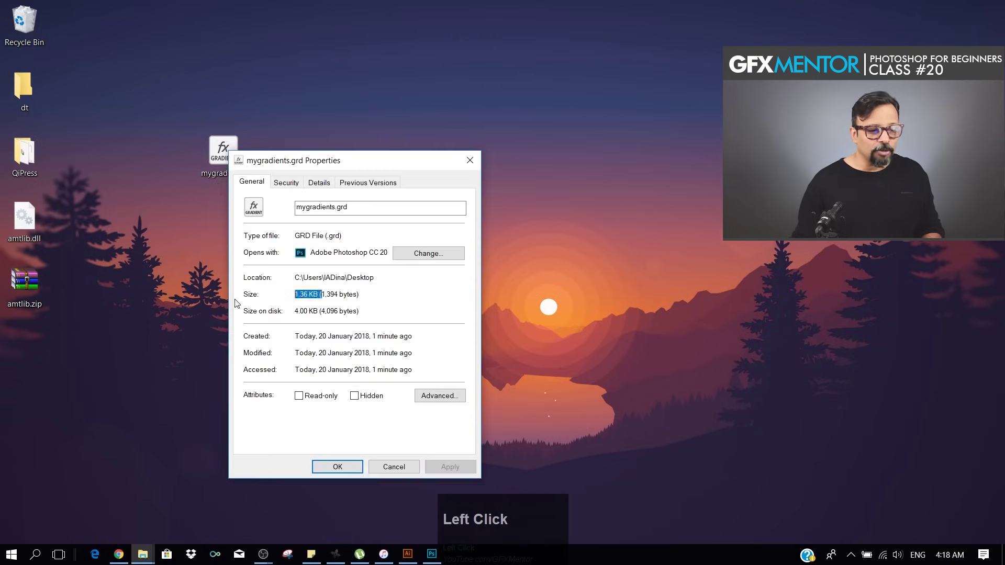
left_click(394, 467)
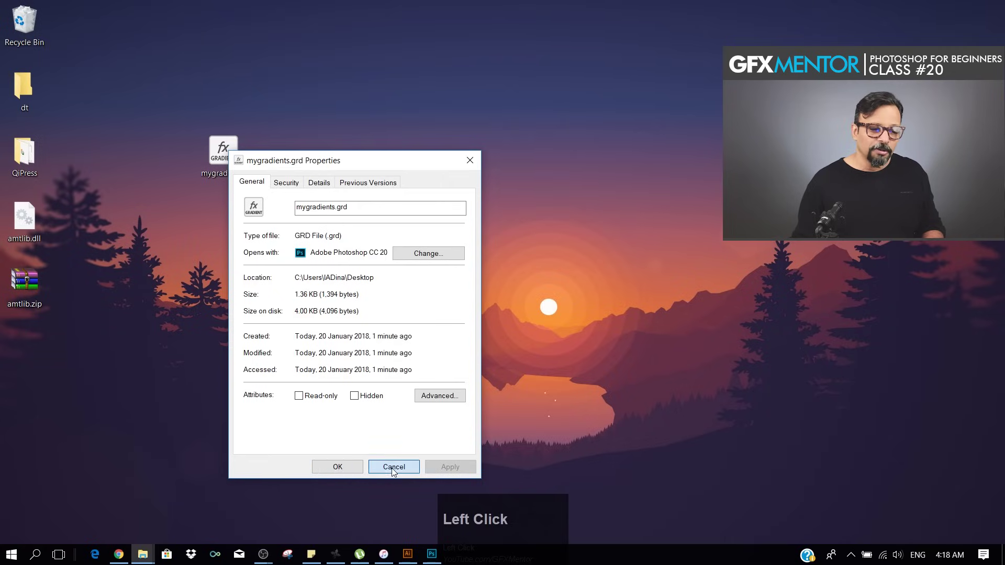